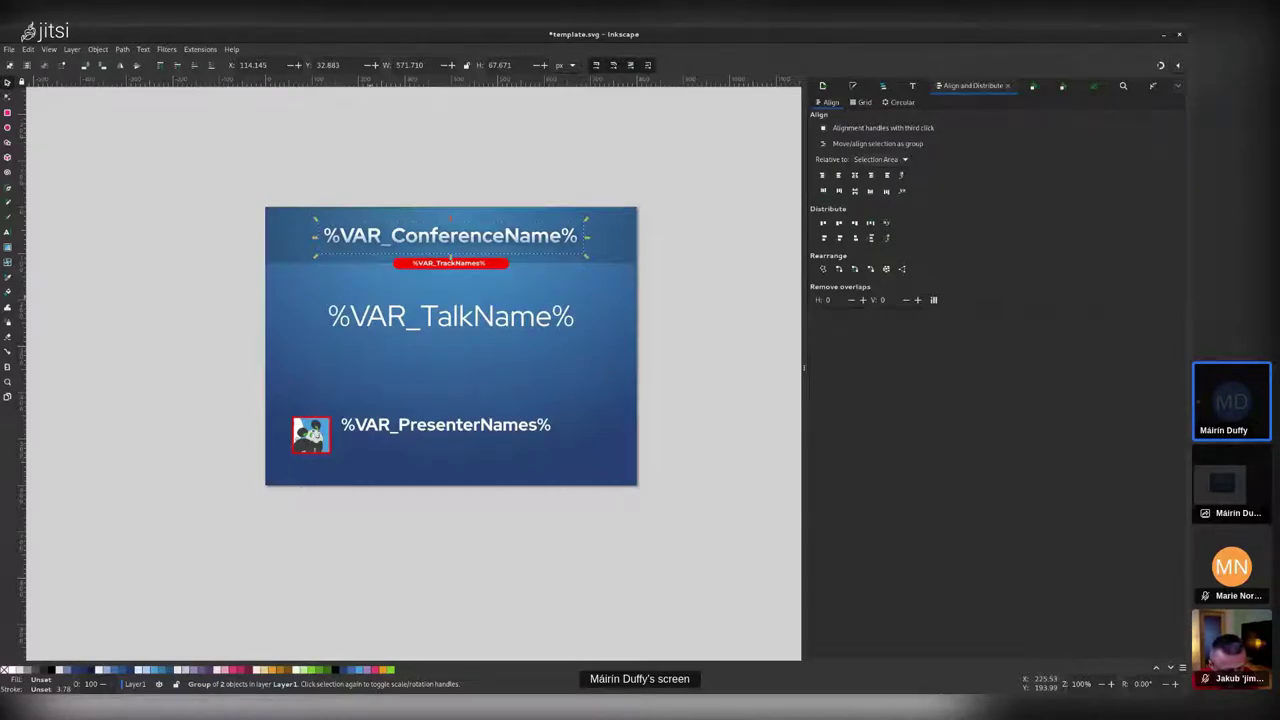
- Switch to the talks.csv spreadsheet in LibreOffice Calc and place its window beside the Inkscape slide template, starting at the ConferenceName header
key(super)
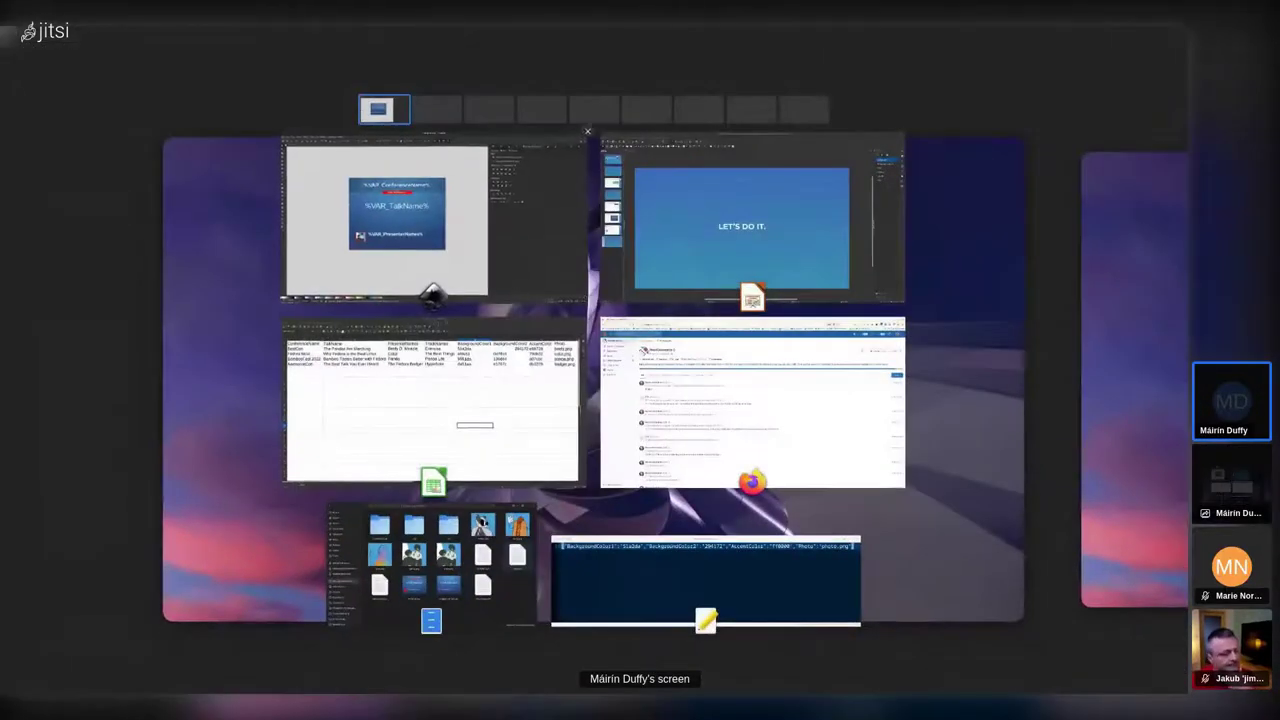
key(Return)
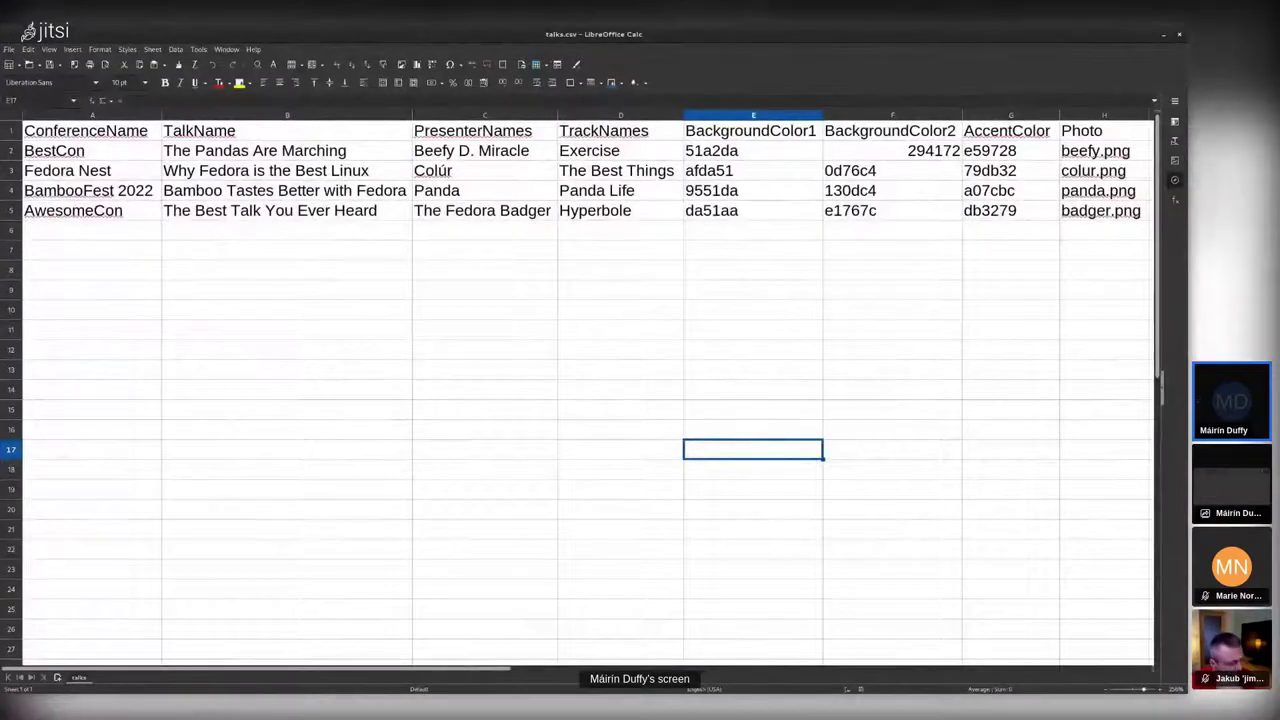
click(92, 131)
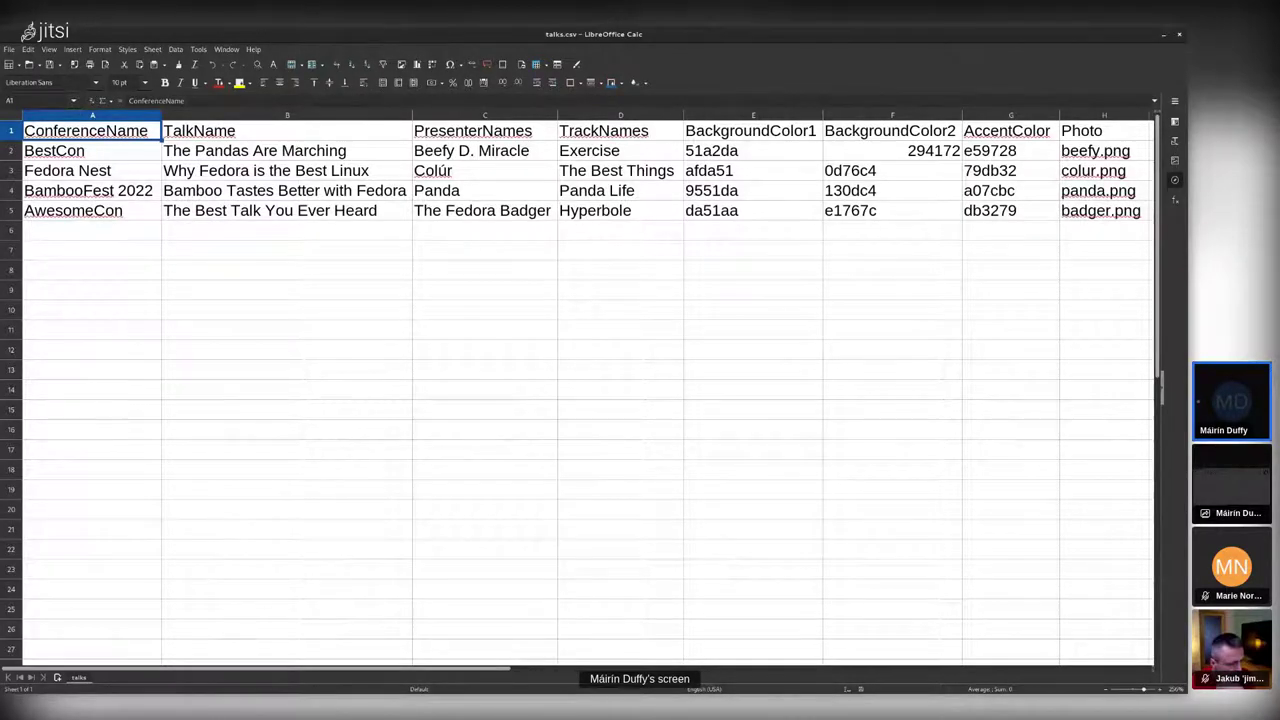
drag(593, 34, 918, 122)
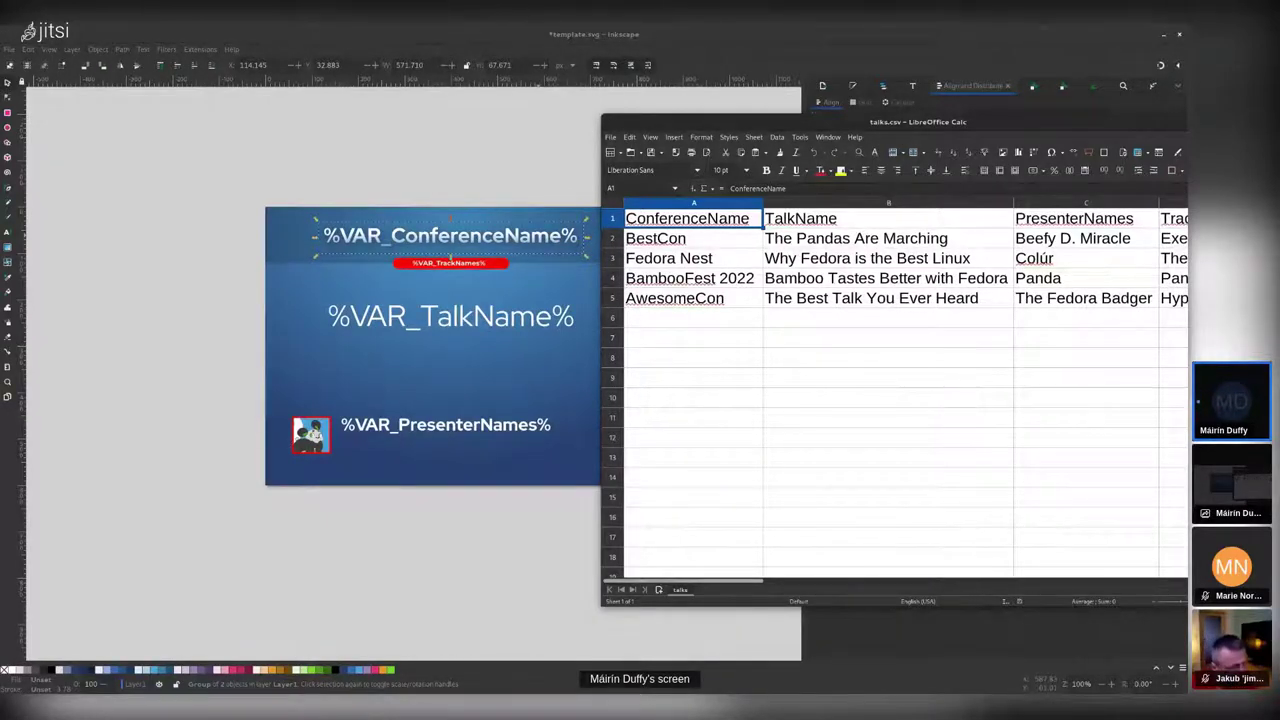
- Go through the ConferenceName entries from BestCon down to AwesomeCon and return to BestCon
click(693, 238)
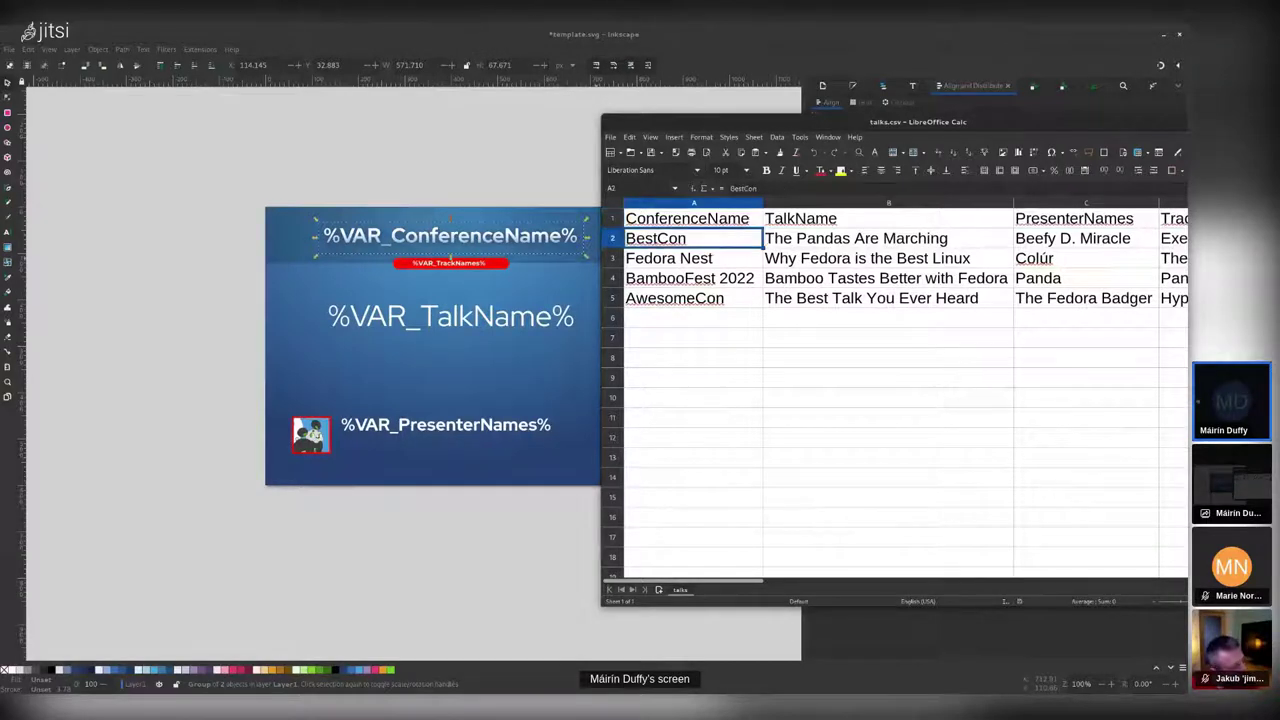
key(Down)
key(Down)
key(Down)
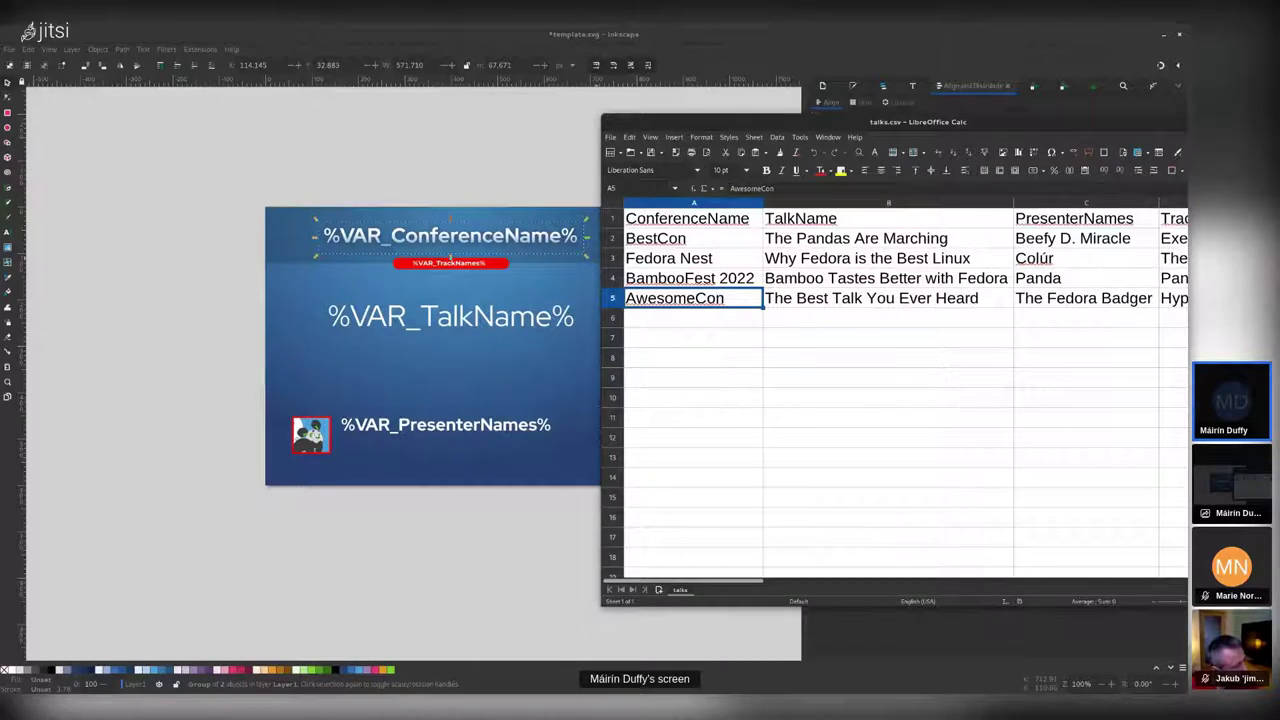
click(693, 238)
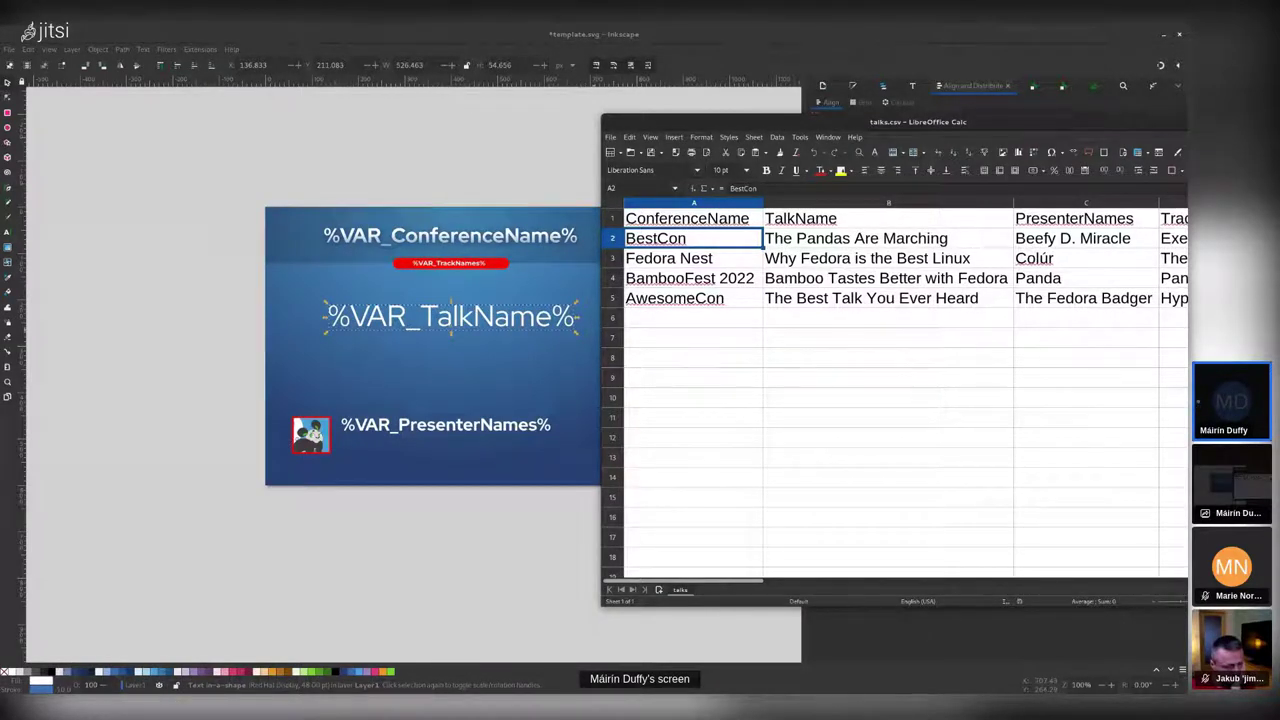
- Bring the spreadsheet columns from TrackNames to Photo into view and keep the window beside the slide template
drag(918, 122, 624, 207)
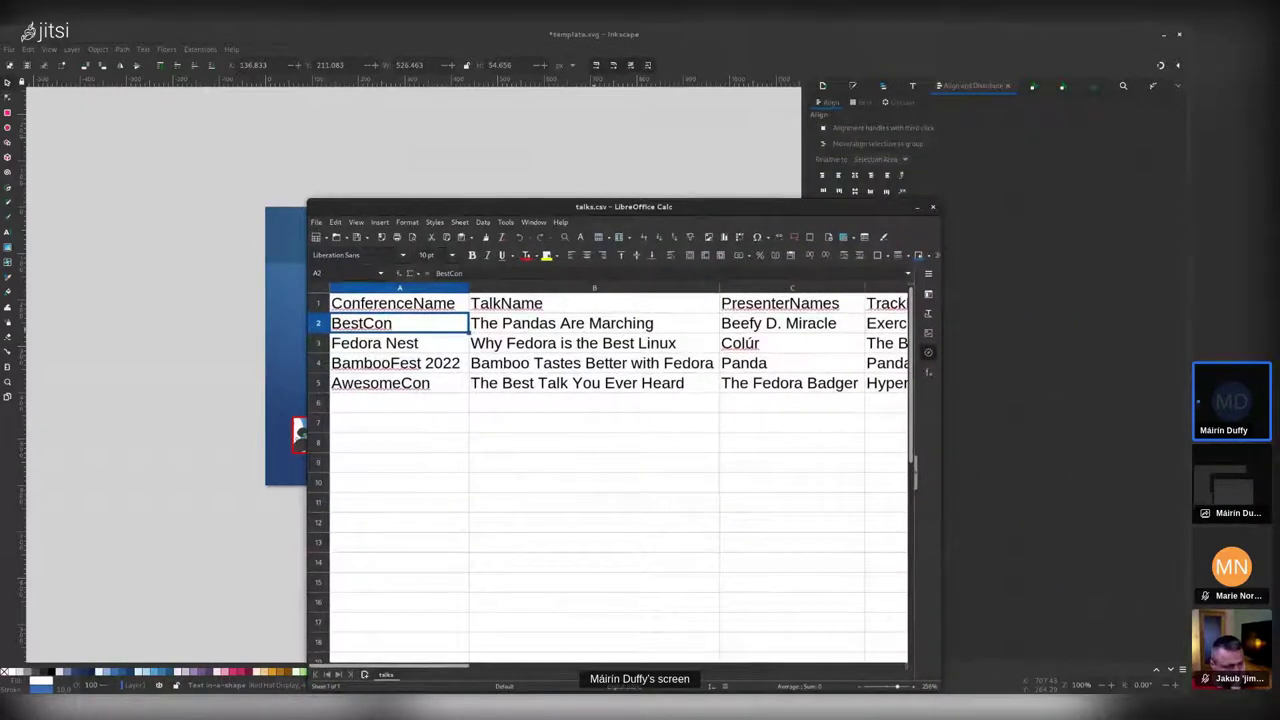
scroll(610, 400, right, 2)
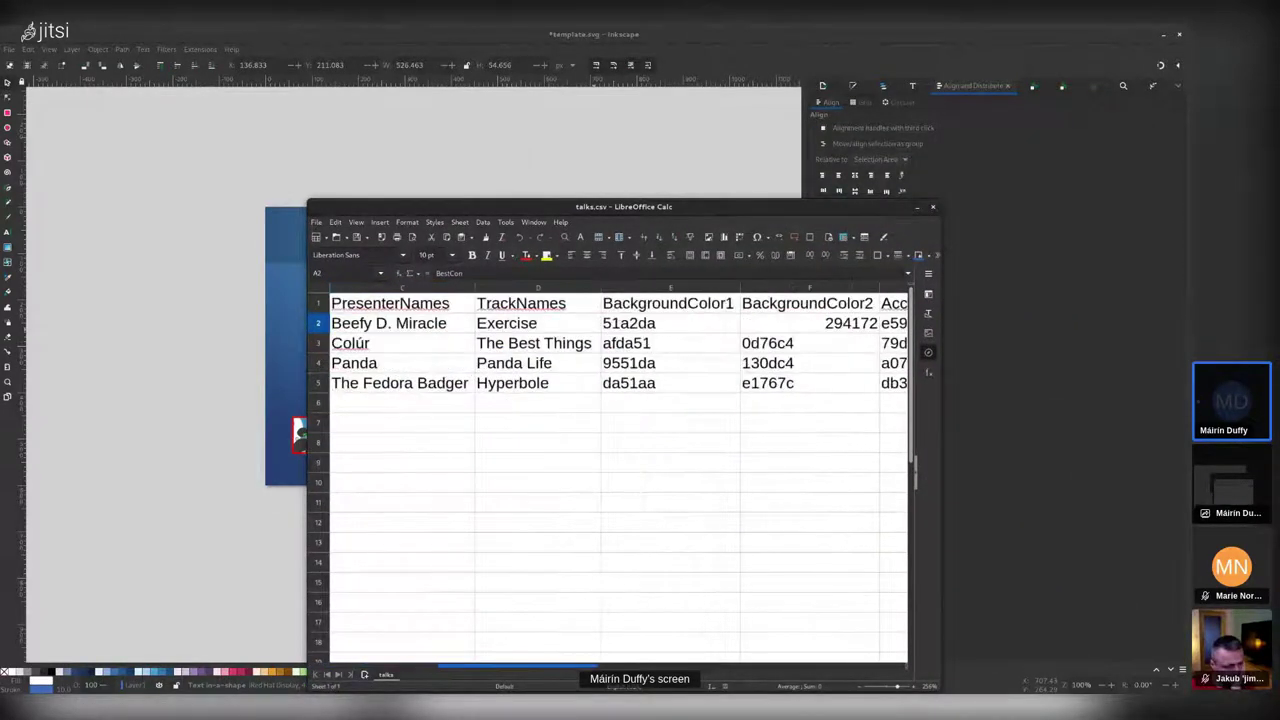
drag(518, 666, 543, 666)
drag(623, 207, 941, 141)
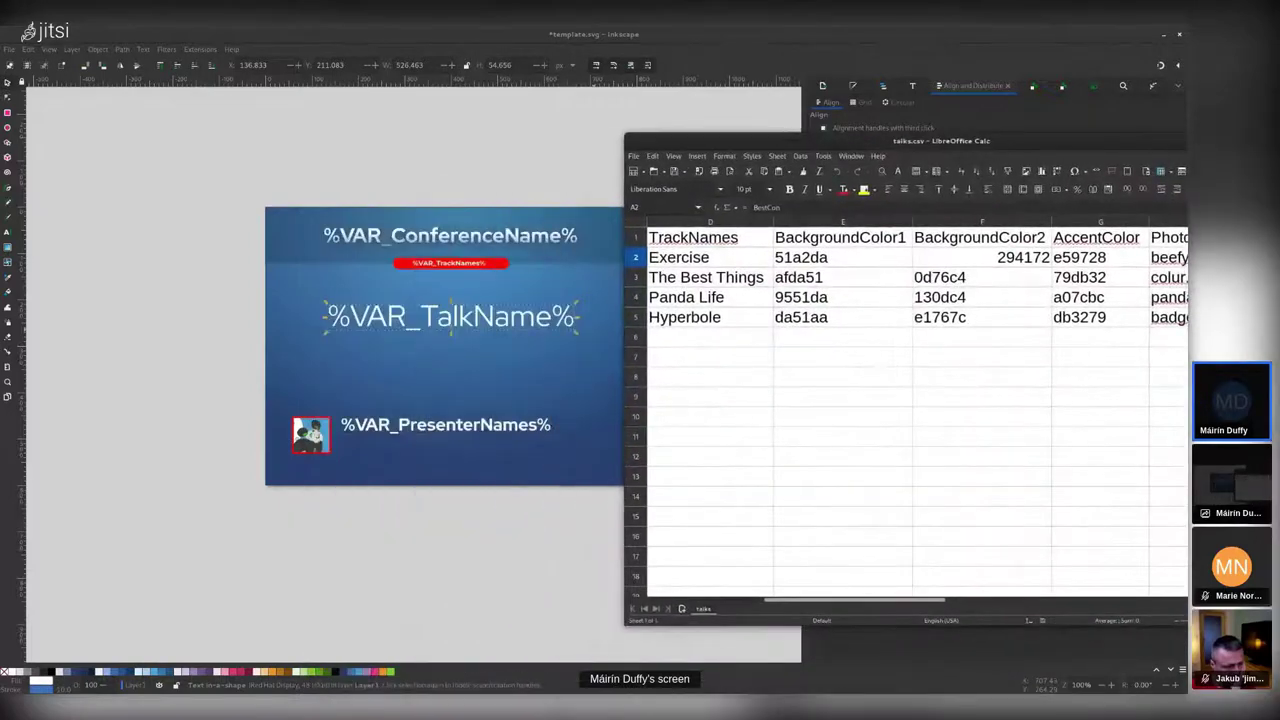
- Select the track name text and its red rectangle in the template, and return to the spreadsheet's color columns
click(420, 263)
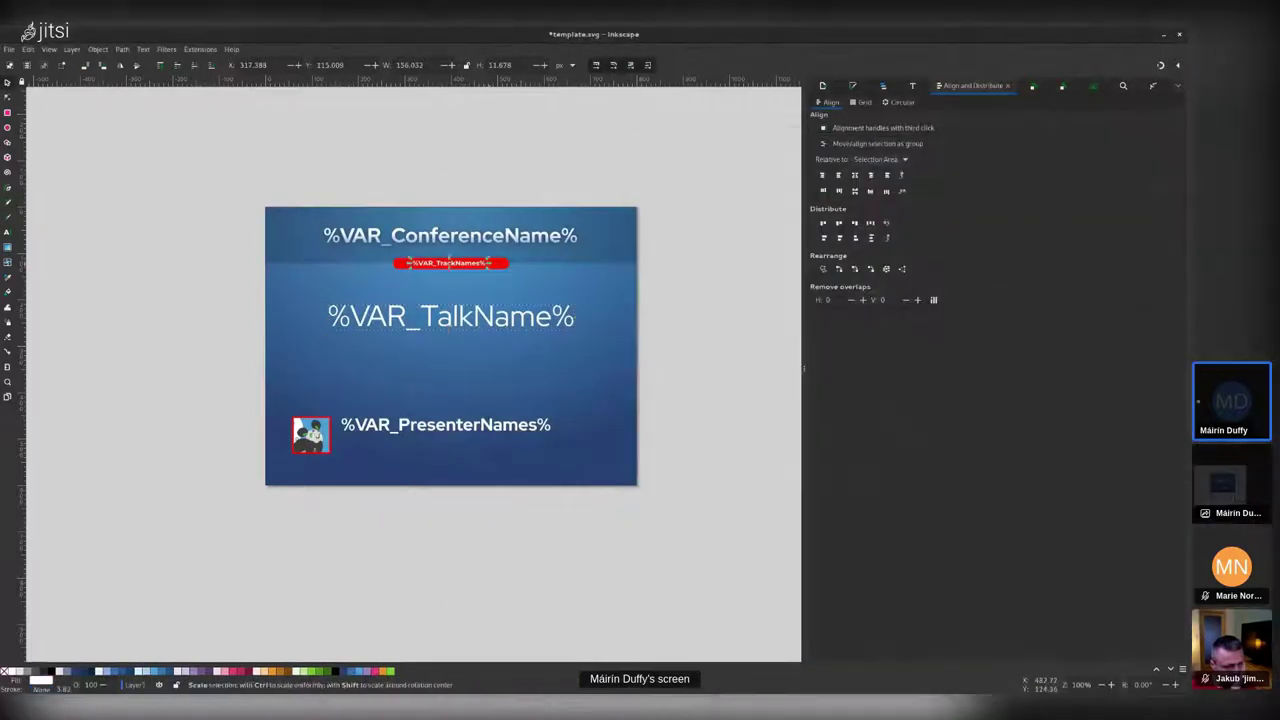
click(500, 264)
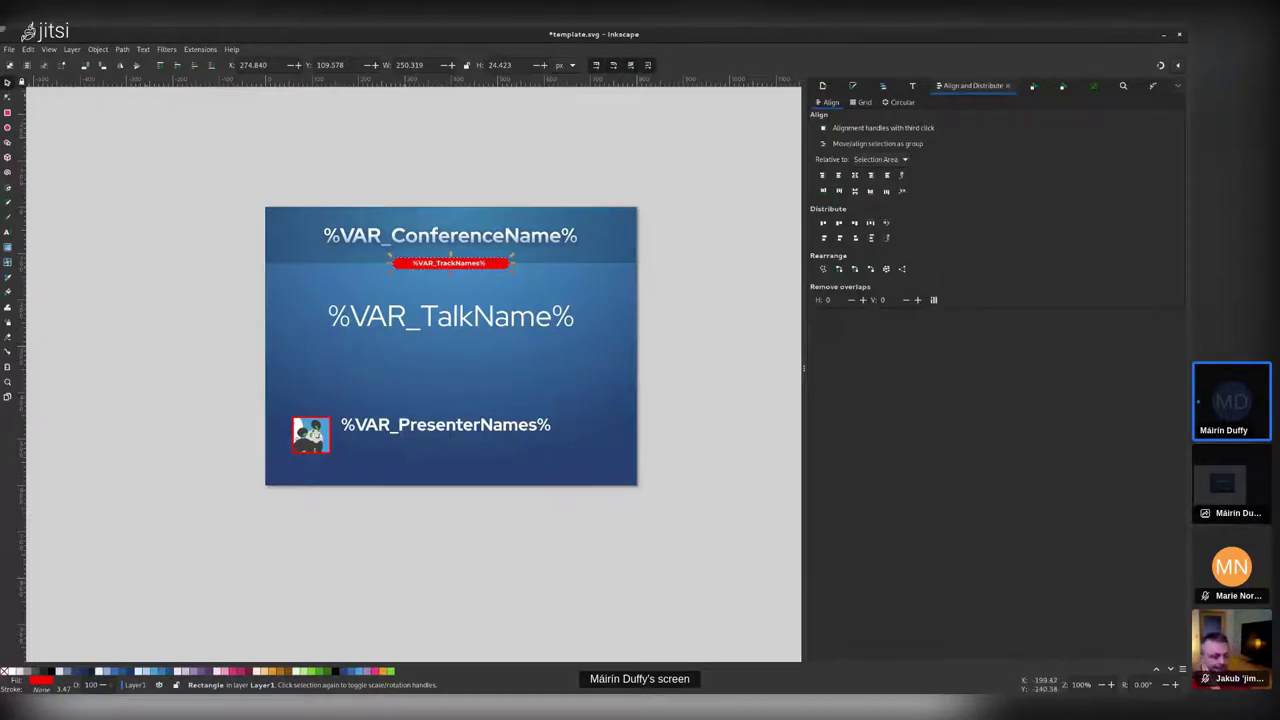
key(super)
click(755, 420)
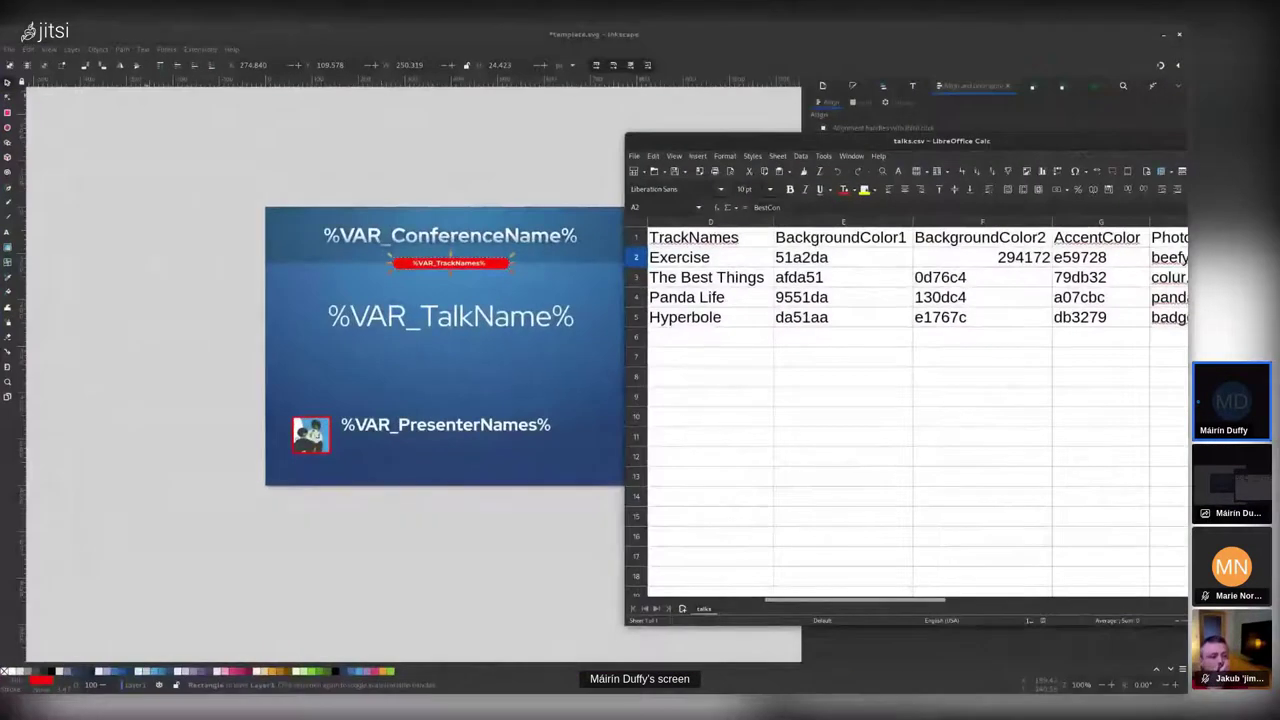
mouse_move(855, 600)
mouse_down()
mouse_move(947, 600)
mouse_move(856, 600)
mouse_up()
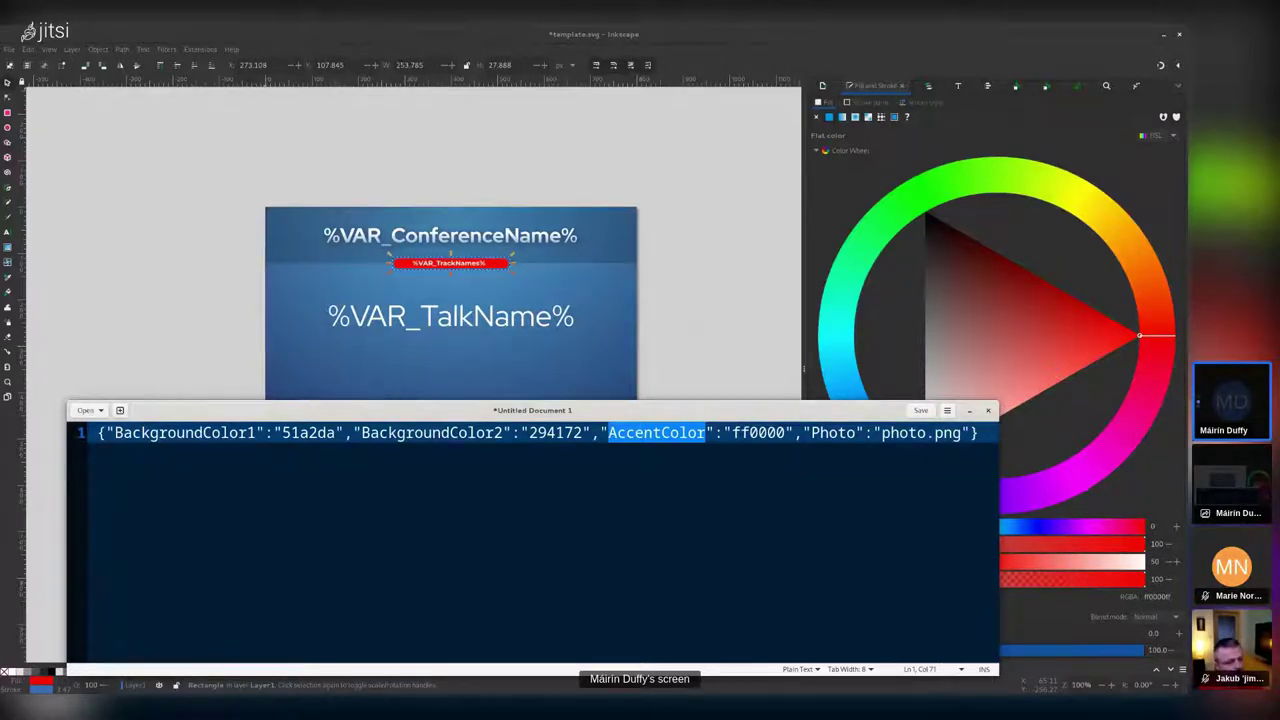
- Check the BackgroundColor1 entry in the JSON text and inspect both gradient stop colors of the template's background rectangle
drag(115, 432, 256, 432)
click(282, 432)
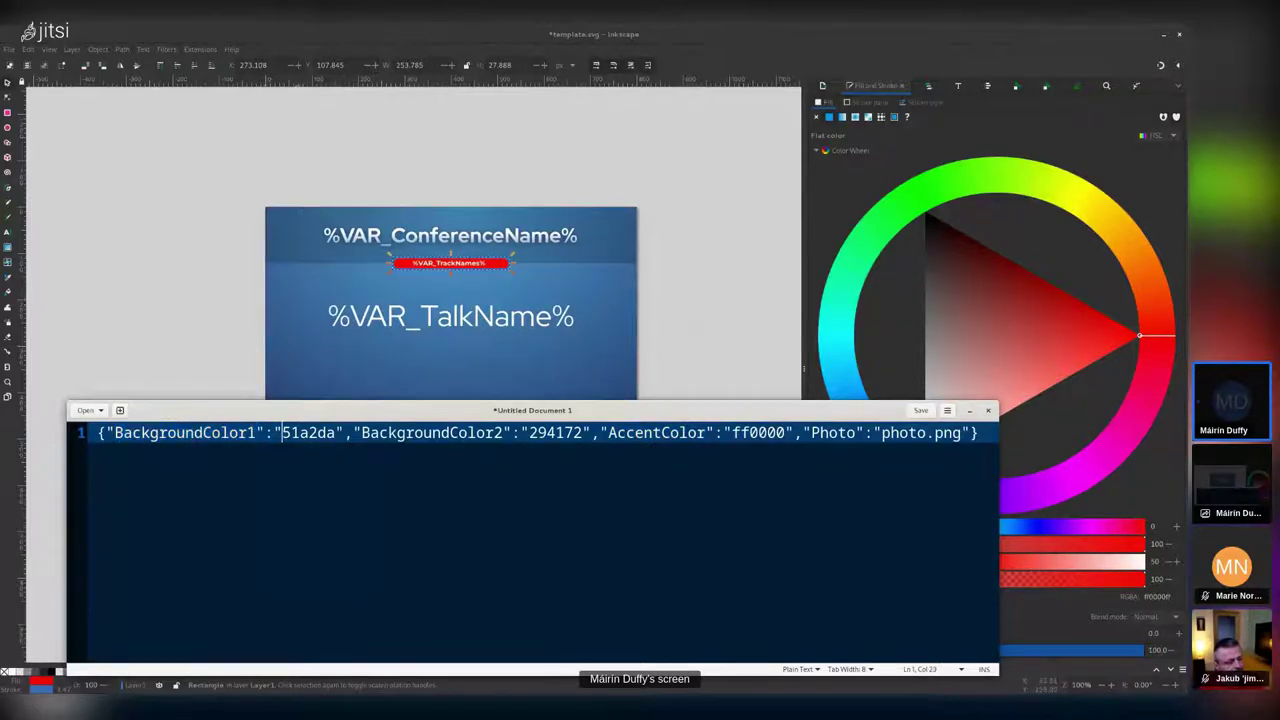
double_click(497, 213)
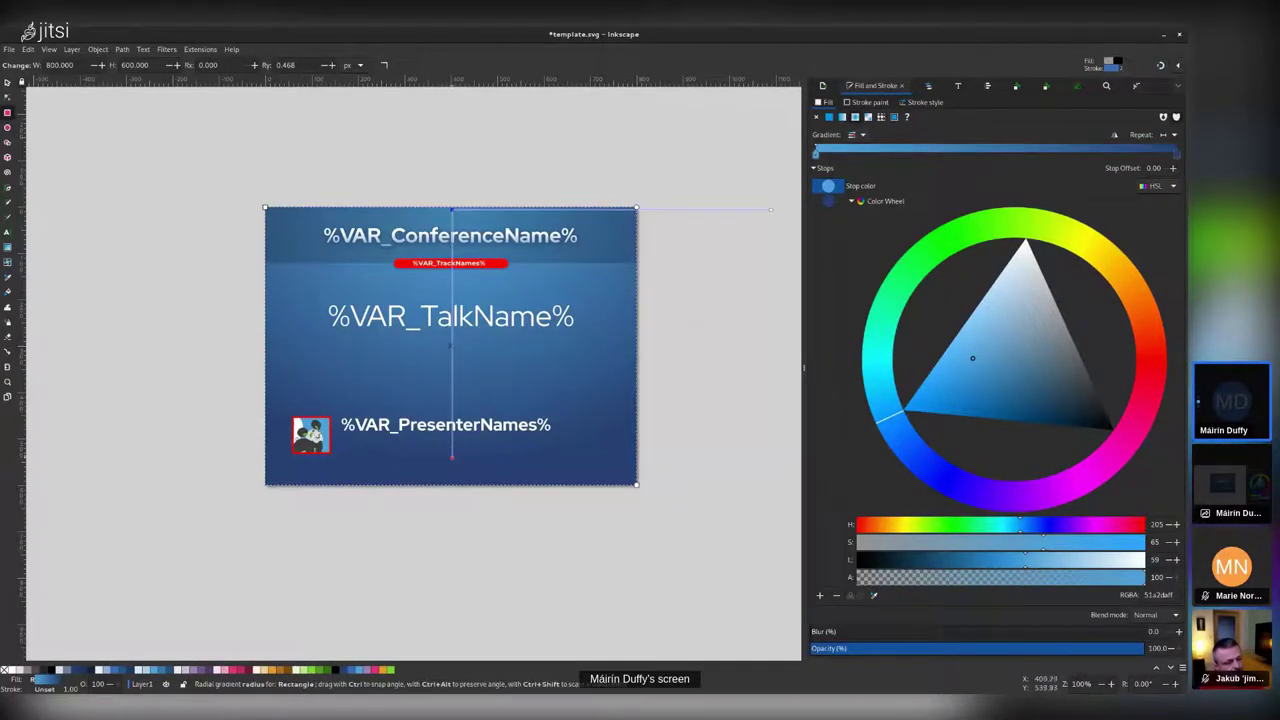
click(452, 458)
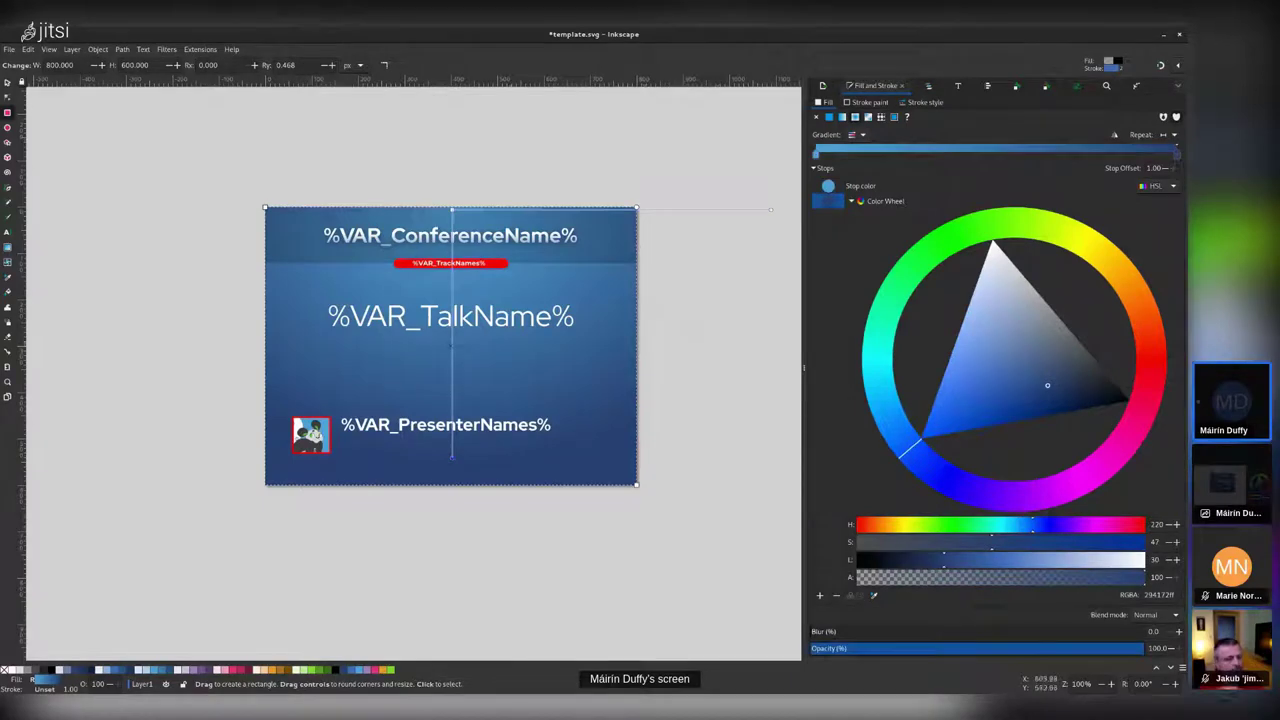
- Switch back to the JSON text and compare its BackgroundColor1 value 51a2da and BackgroundColor2 value 294172 with the gradient
mouse_move(3, 28)
click(686, 580)
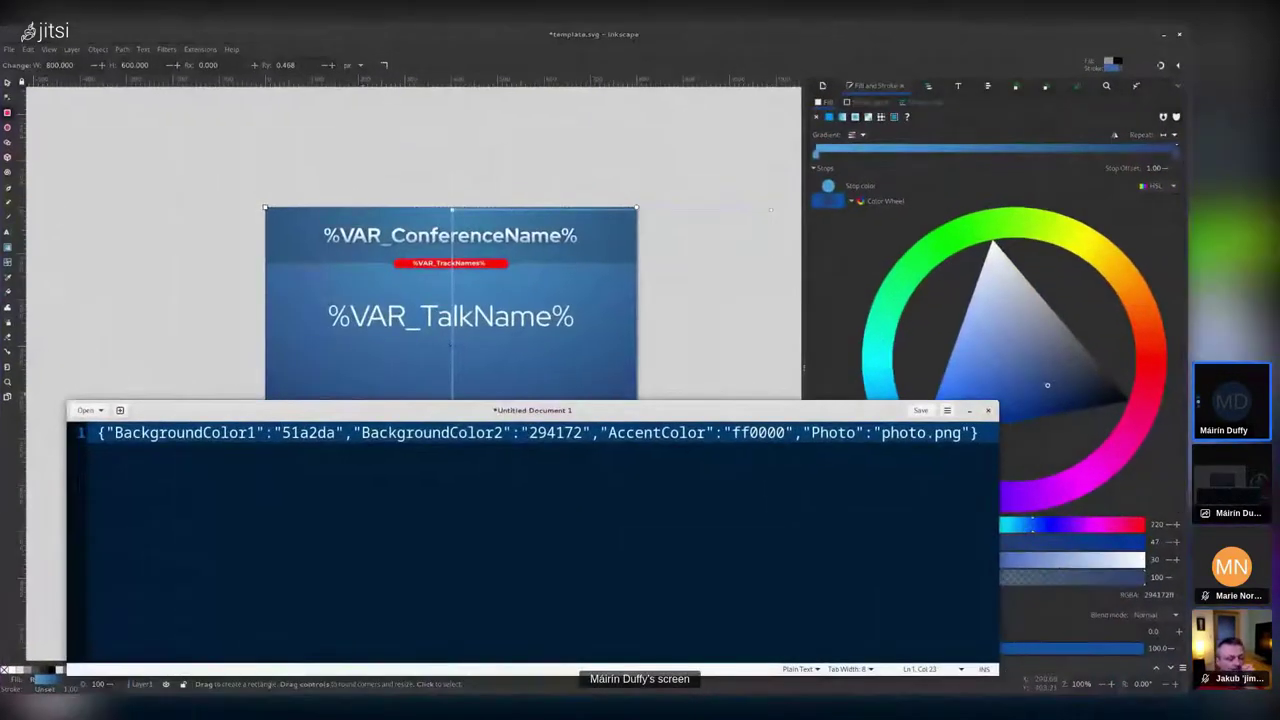
drag(282, 433, 307, 433)
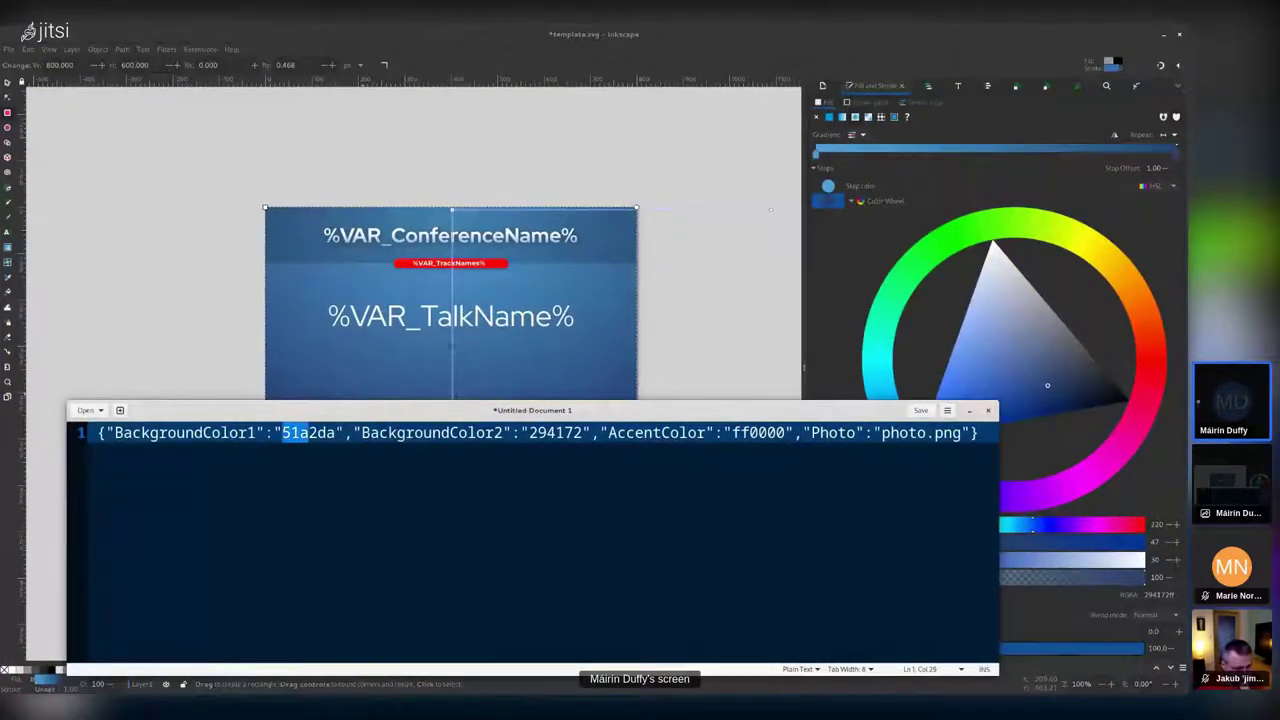
drag(529, 433, 556, 433)
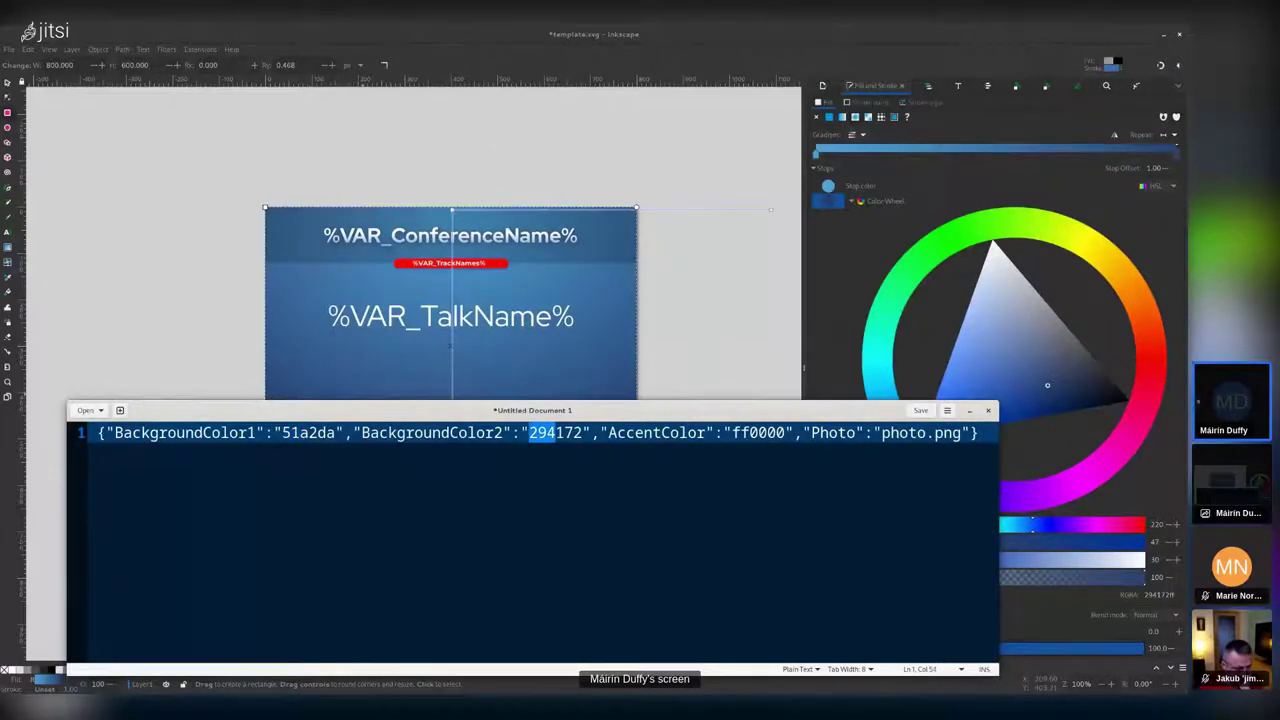
click(978, 433)
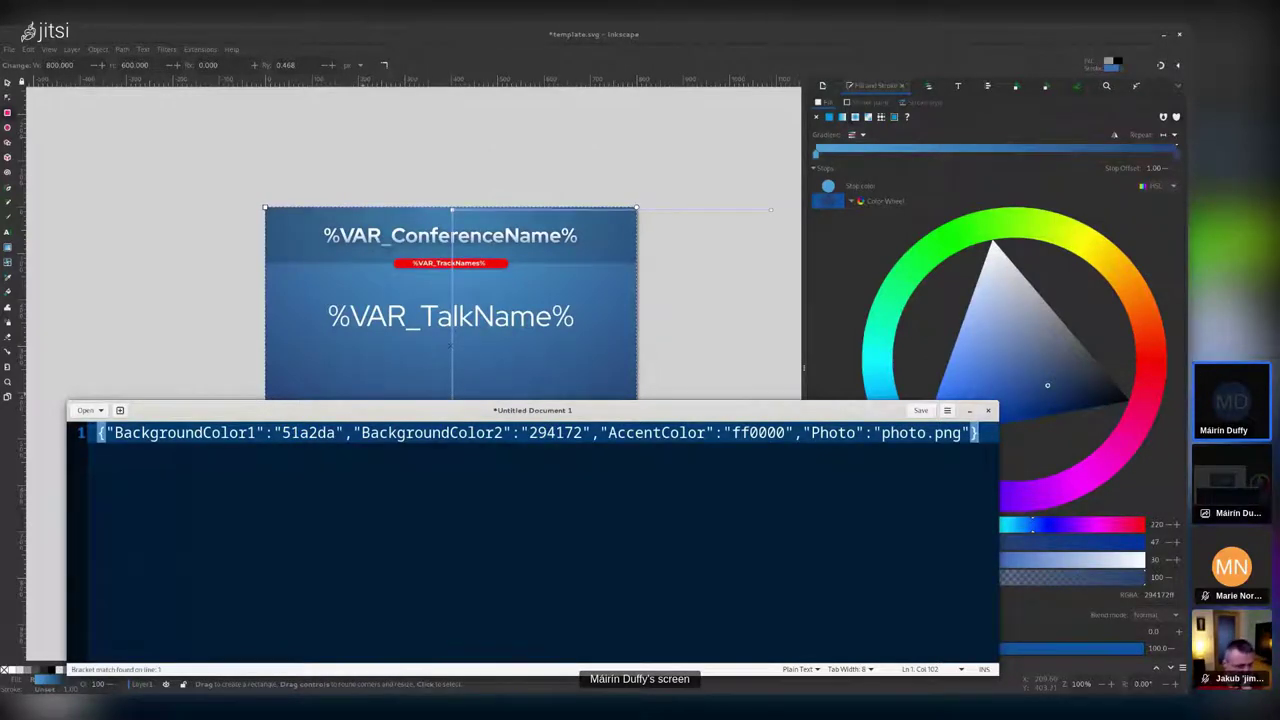
drag(532, 410, 603, 428)
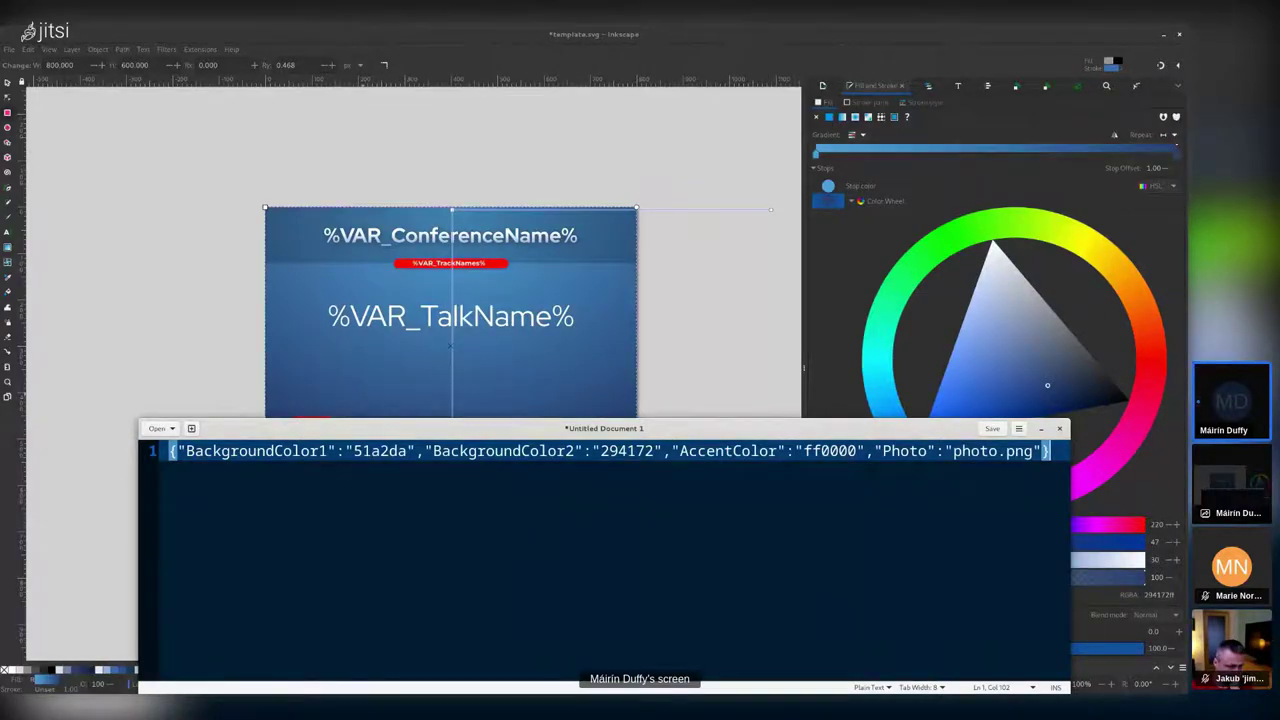
- Bring up the talks.csv spreadsheet and arrange it above the JSON text so both can be read together
key(super)
click(437, 568)
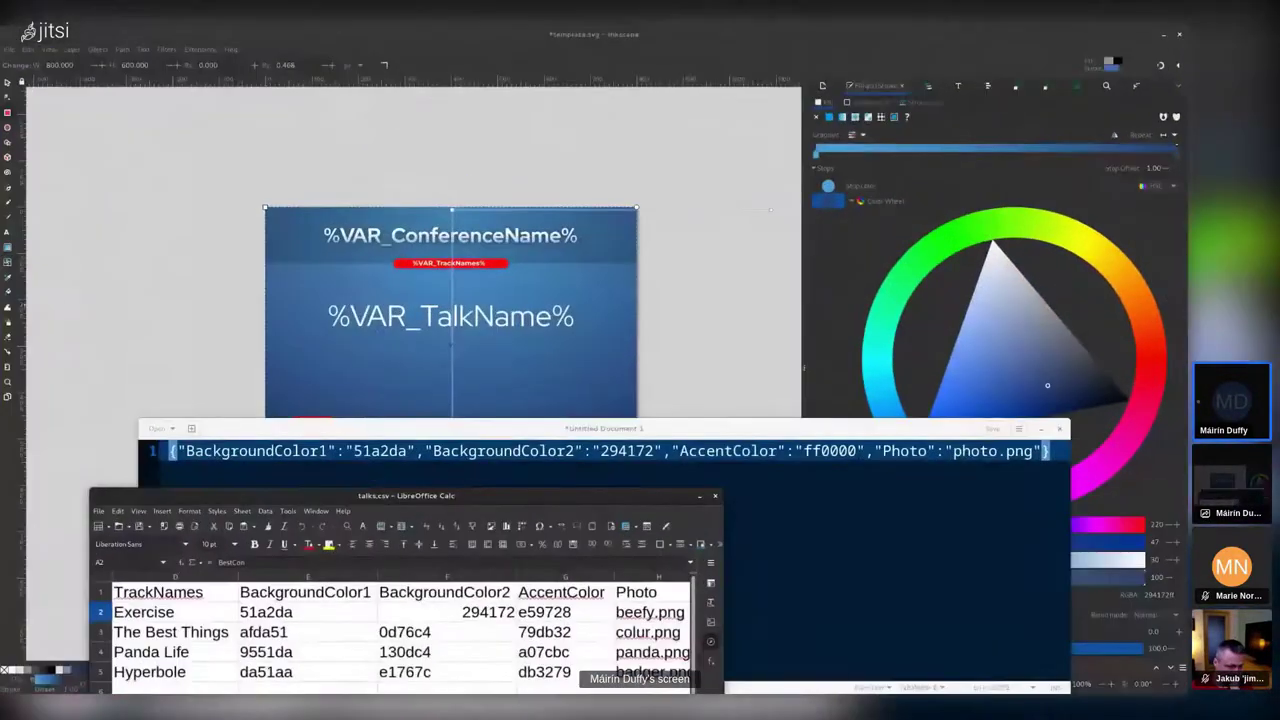
drag(406, 495, 376, 119)
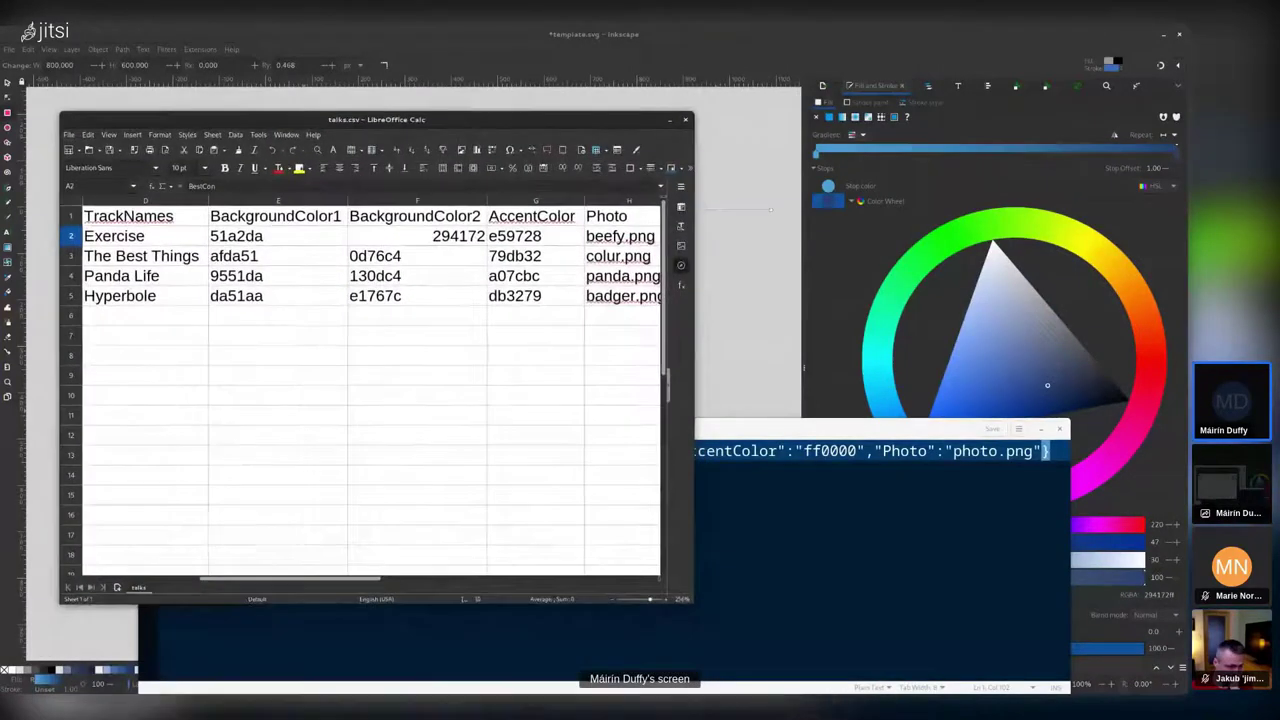
drag(800, 428, 958, 378)
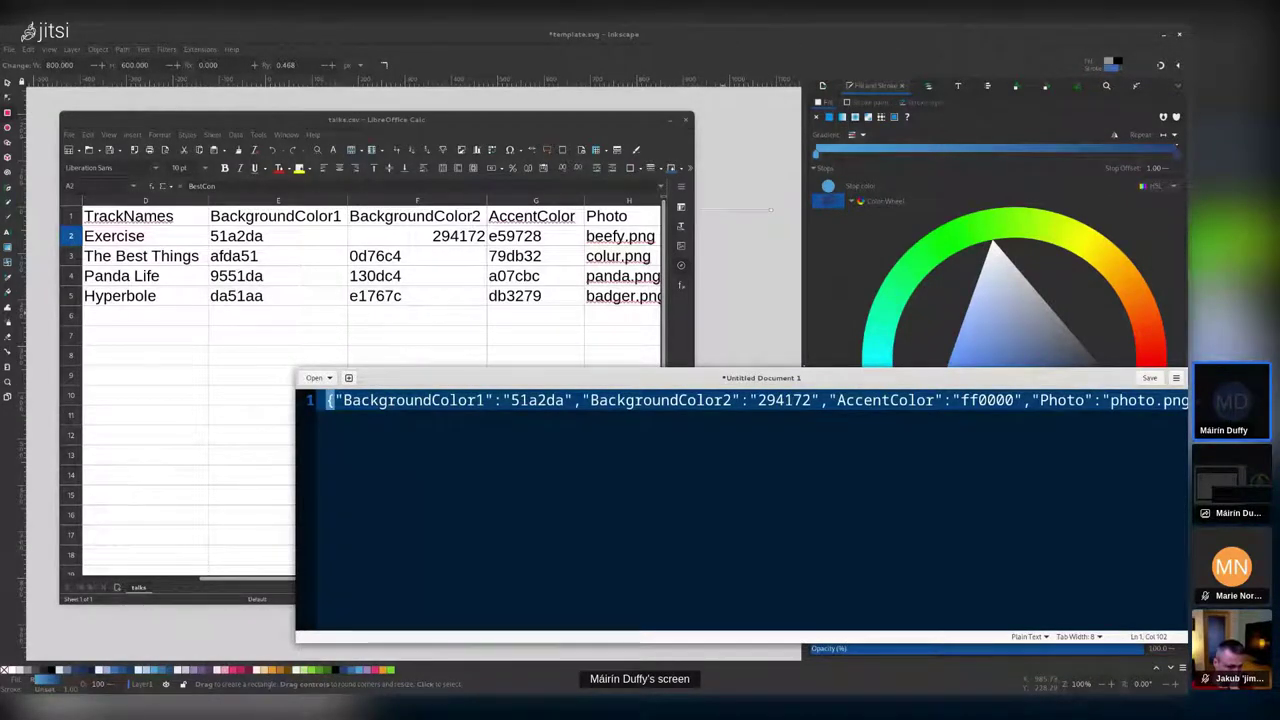
drag(761, 378, 553, 385)
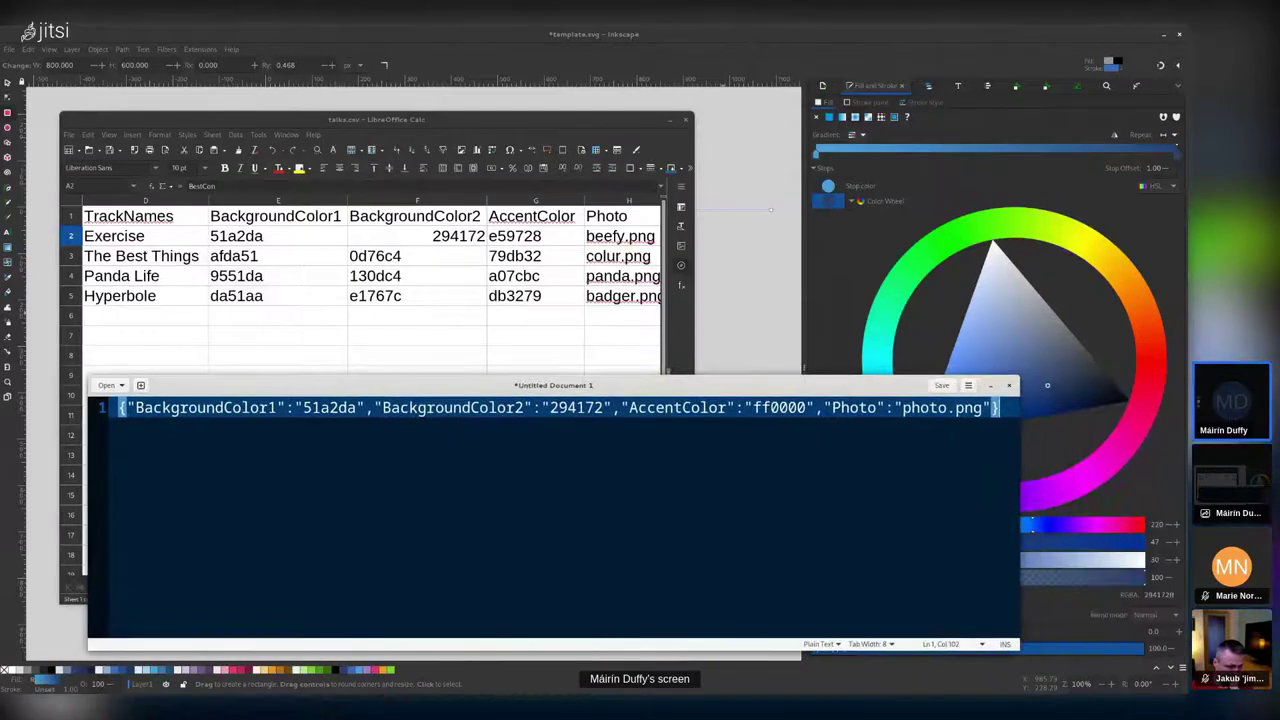
- Highlight the first four characters of the BackgroundColor1 value in the JSON text
click(135, 407)
key(Right)
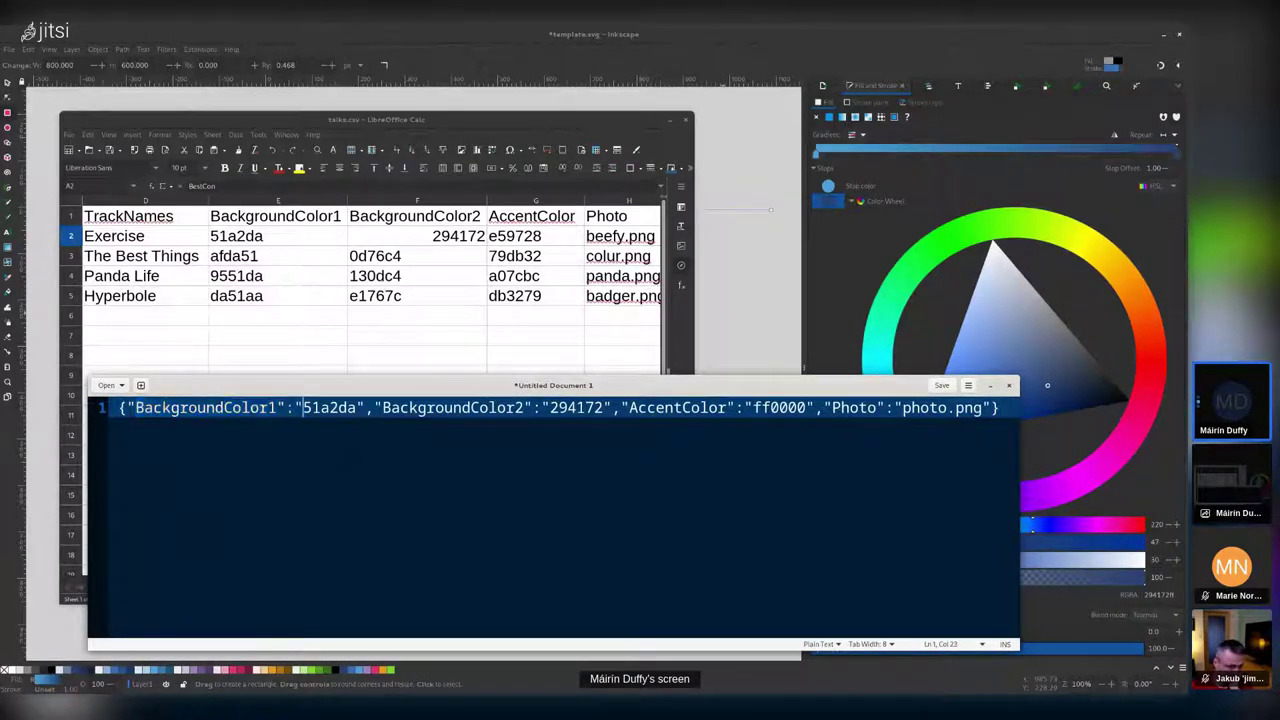
key(shift+Right)
key(shift+Right)
key(shift+Right)
key(shift+Right)
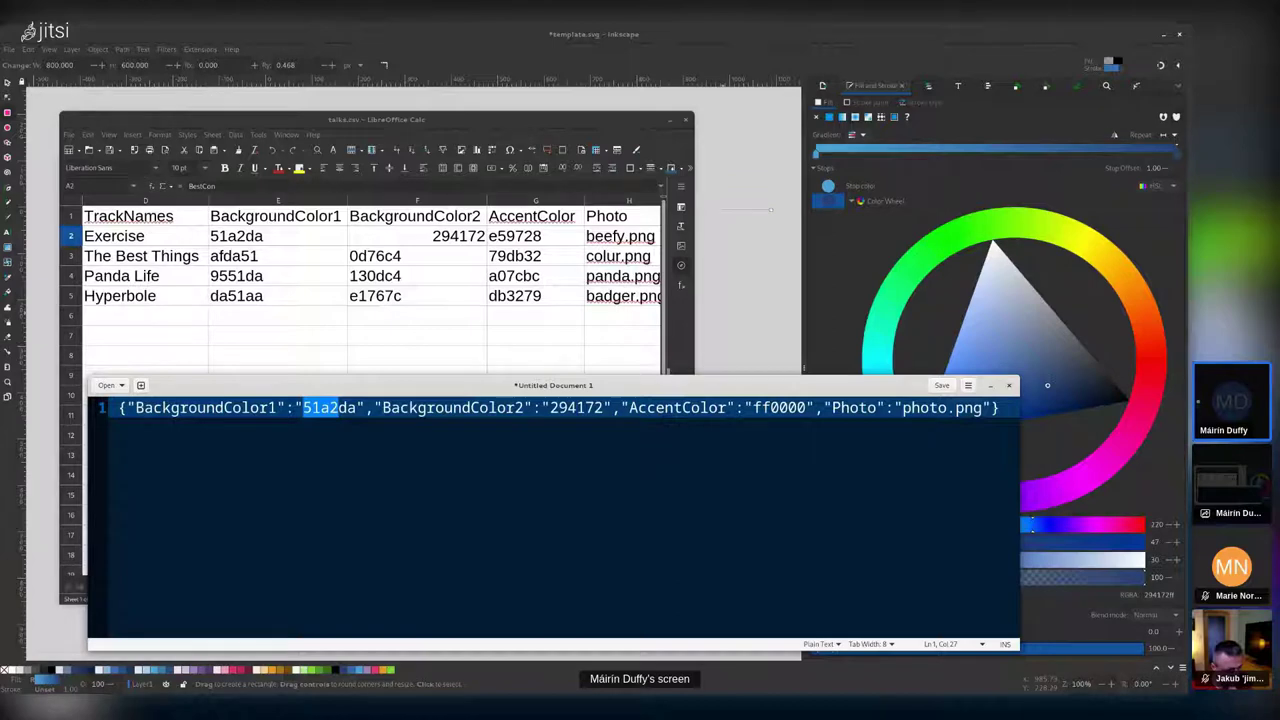
- Return to Inkscape, select the presenter photo in the template and open its Object Properties
click(732, 315)
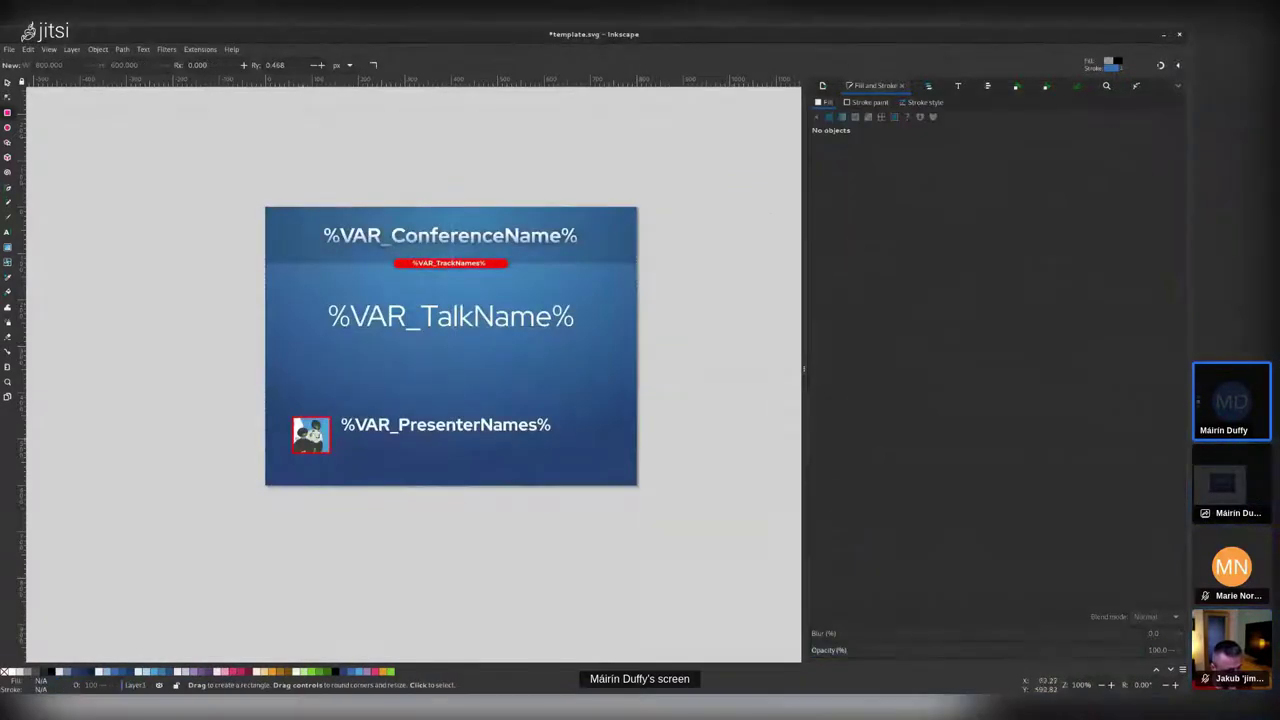
click(311, 436)
right_click(311, 442)
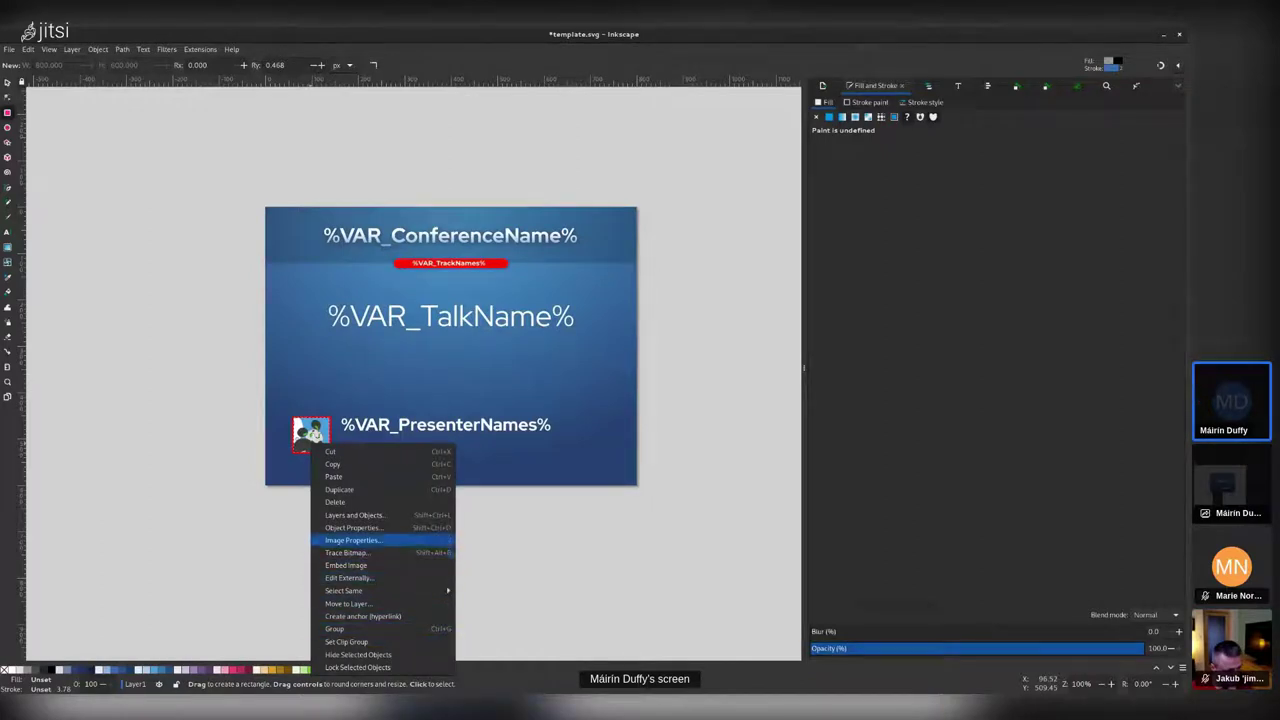
click(353, 527)
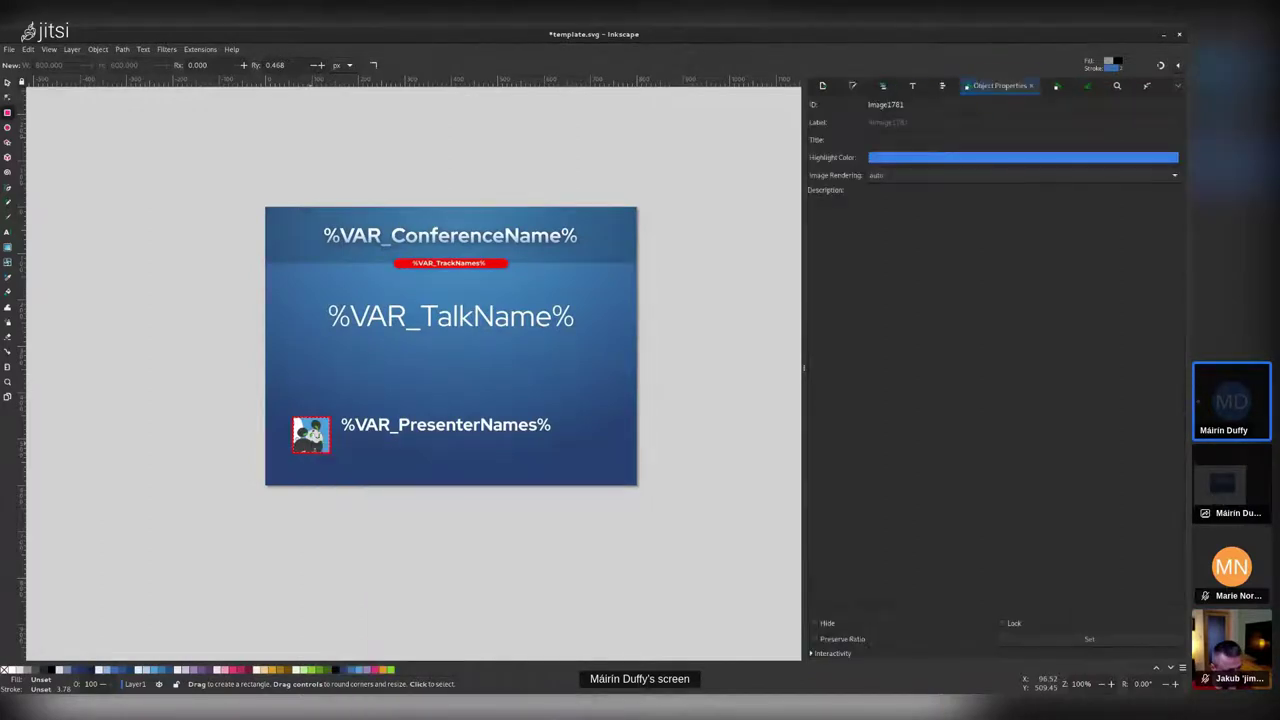
- Open the presenter photo's Image Properties and select its URL value, photo.png
right_click(301, 432)
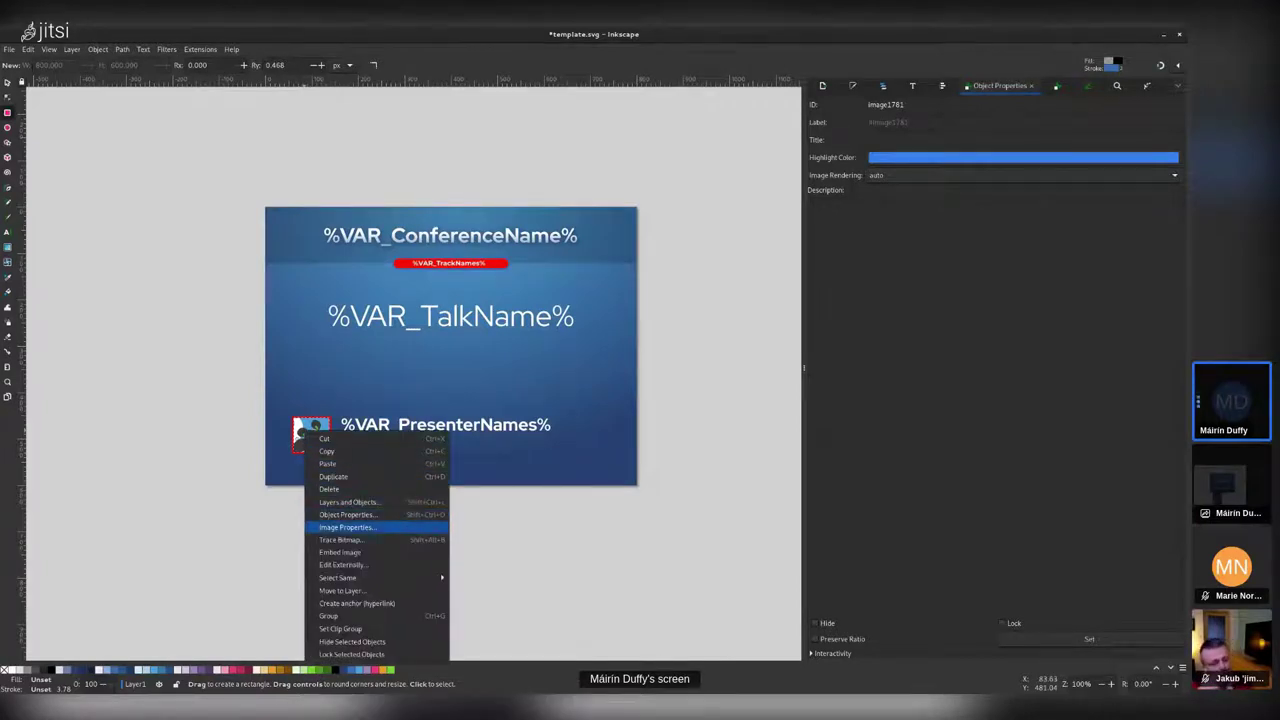
click(346, 527)
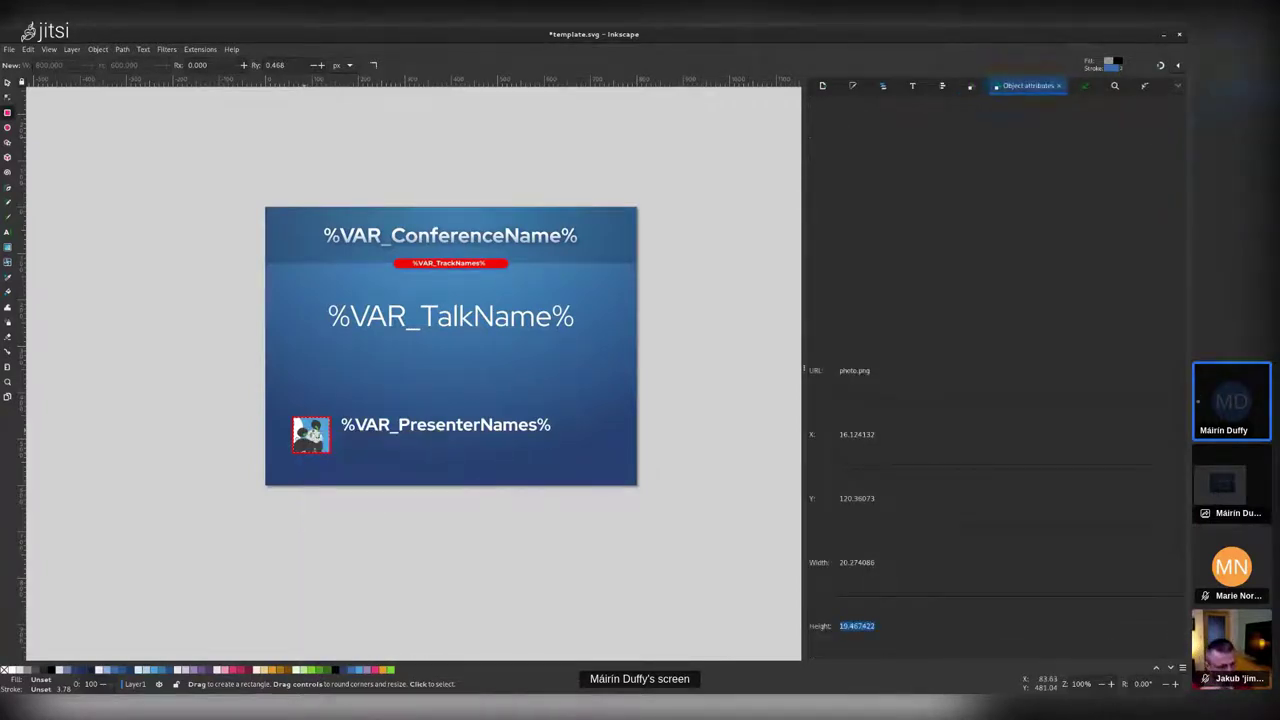
double_click(854, 370)
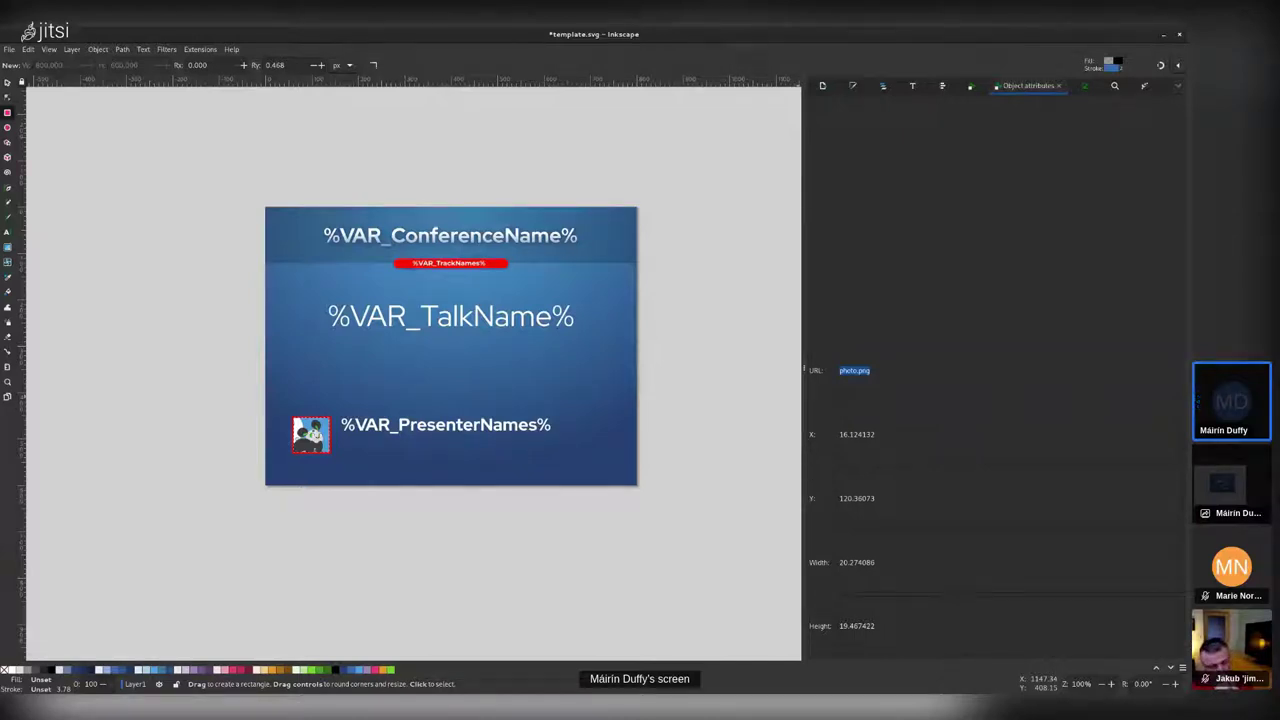
- Bring up talks.csv and go through the file names in the Photo column from beefy.png to badger.png
key(super)
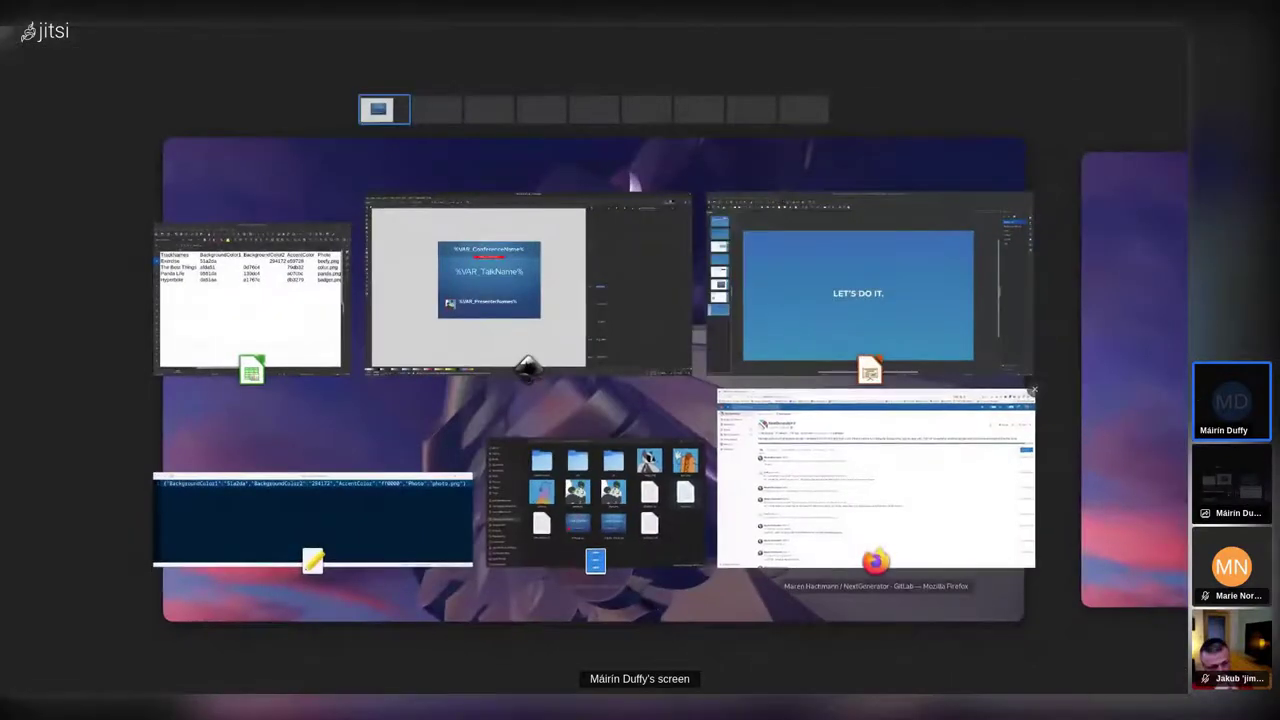
click(250, 300)
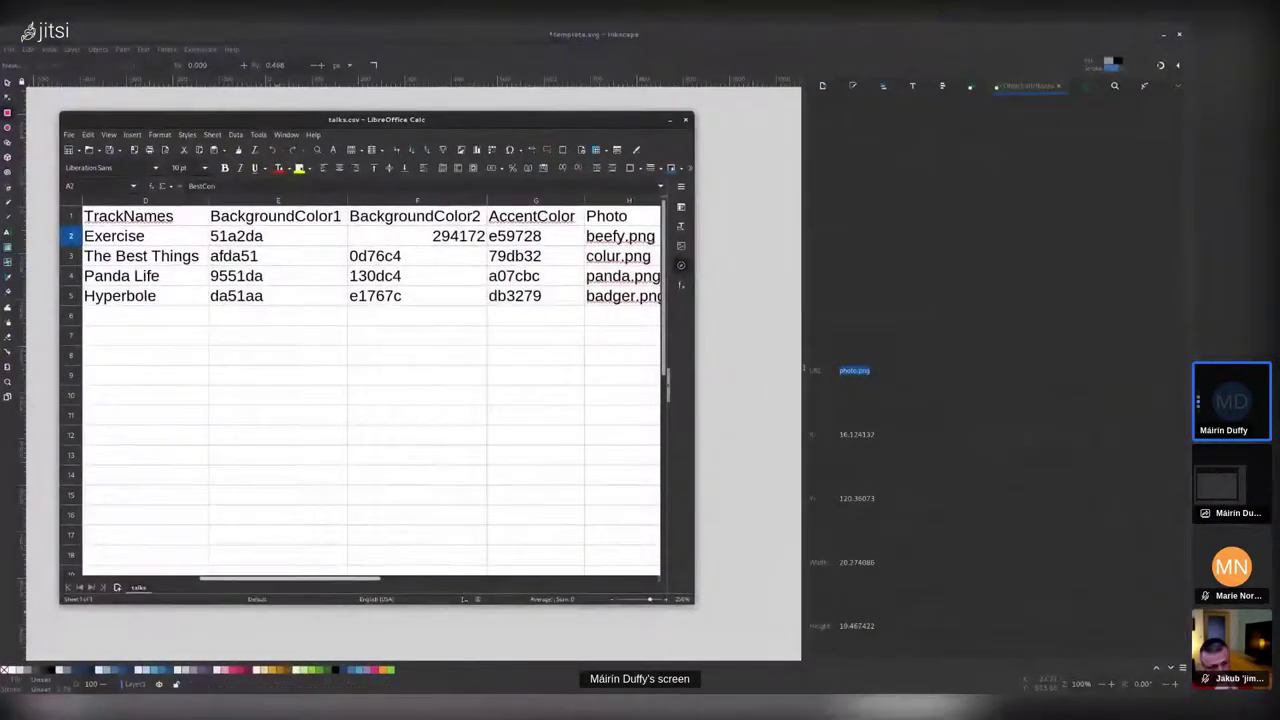
drag(290, 578, 400, 578)
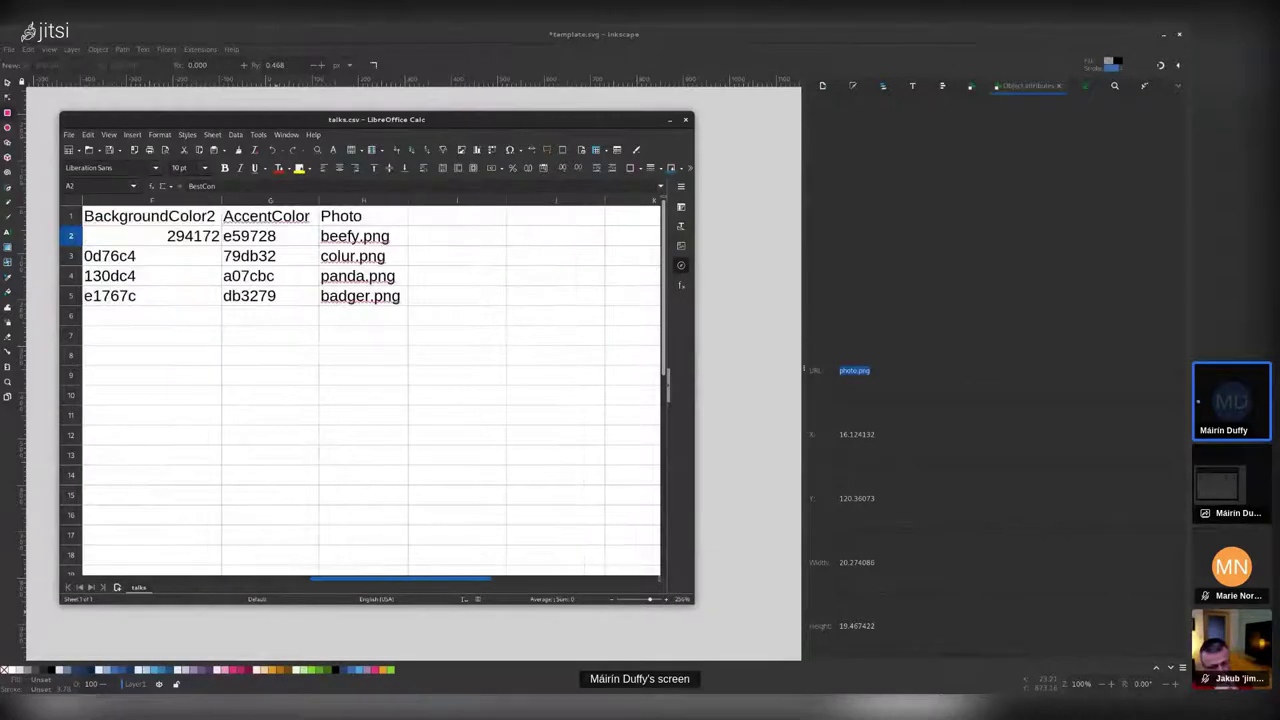
click(363, 236)
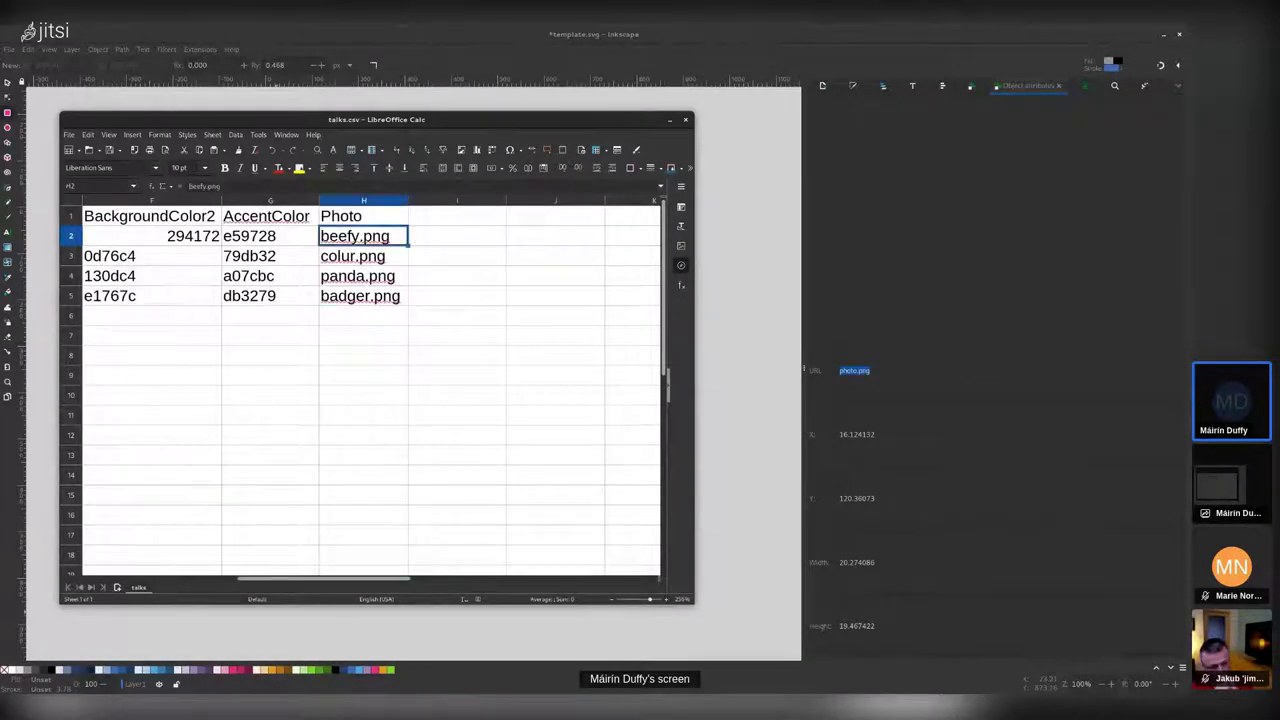
click(363, 256)
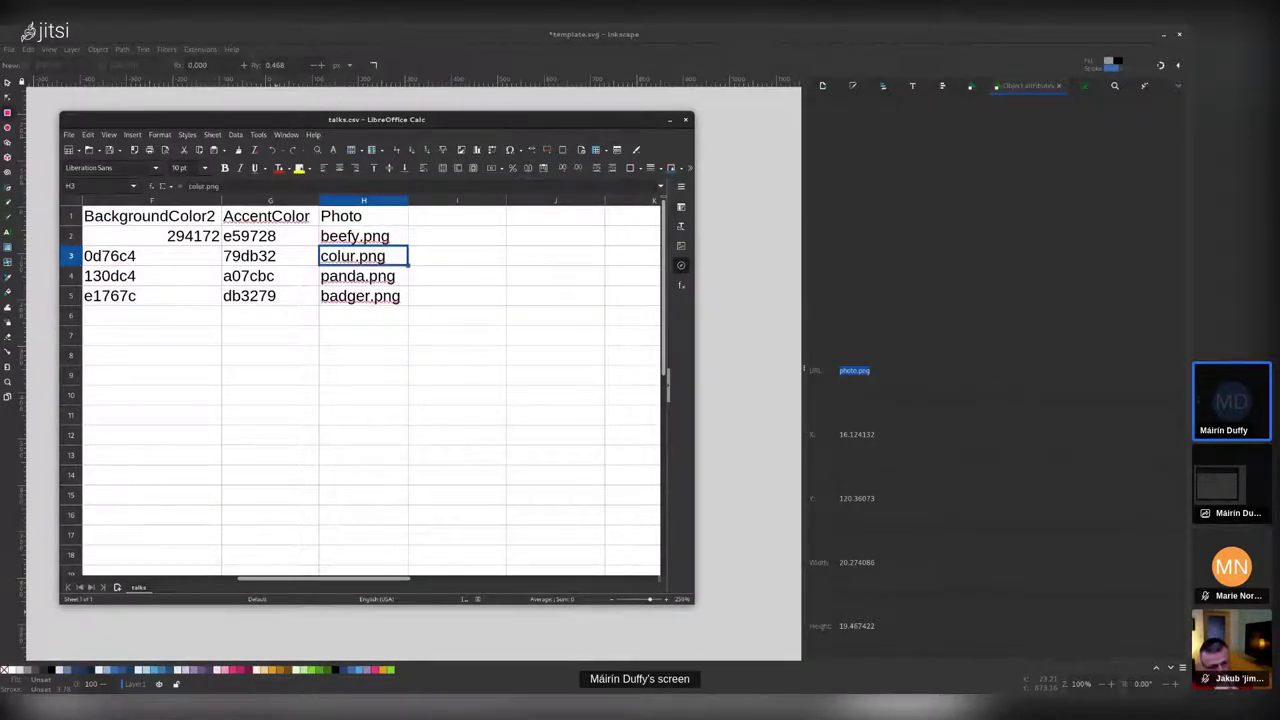
click(363, 276)
click(363, 296)
- Bring up the JSON text and highlight the photo.png value of its Photo key
key(super)
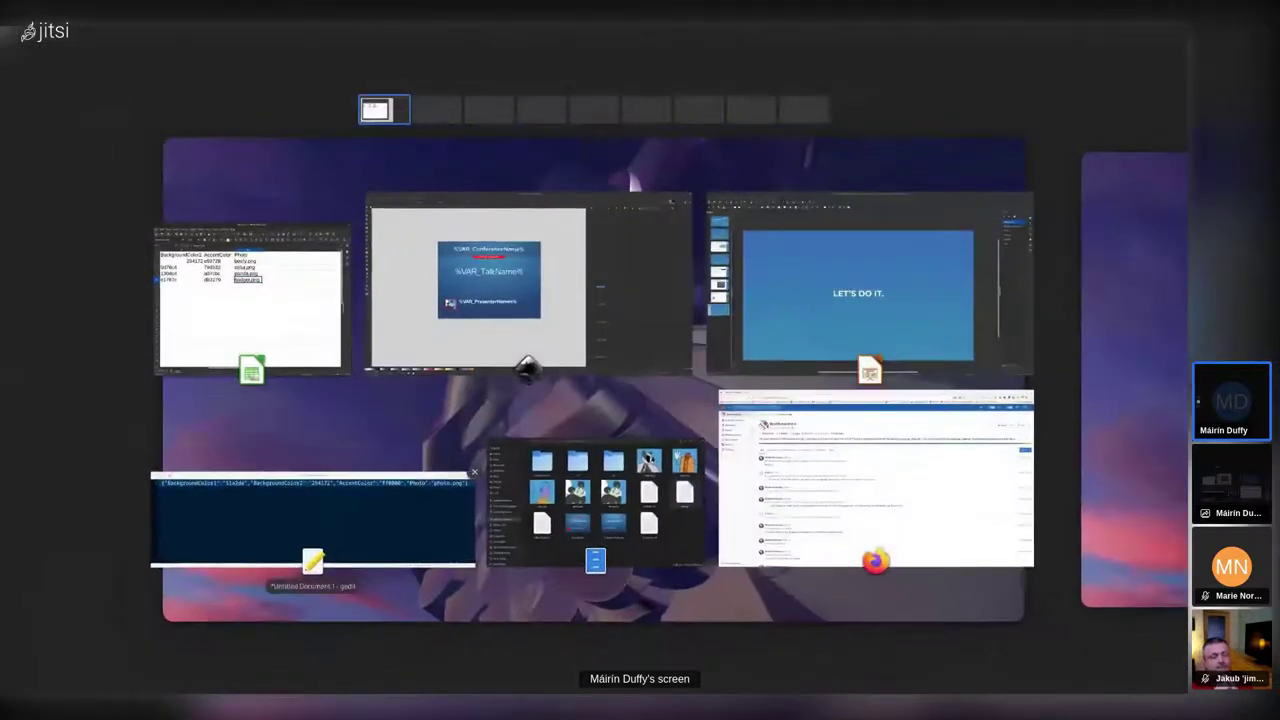
click(313, 519)
drag(903, 408, 982, 408)
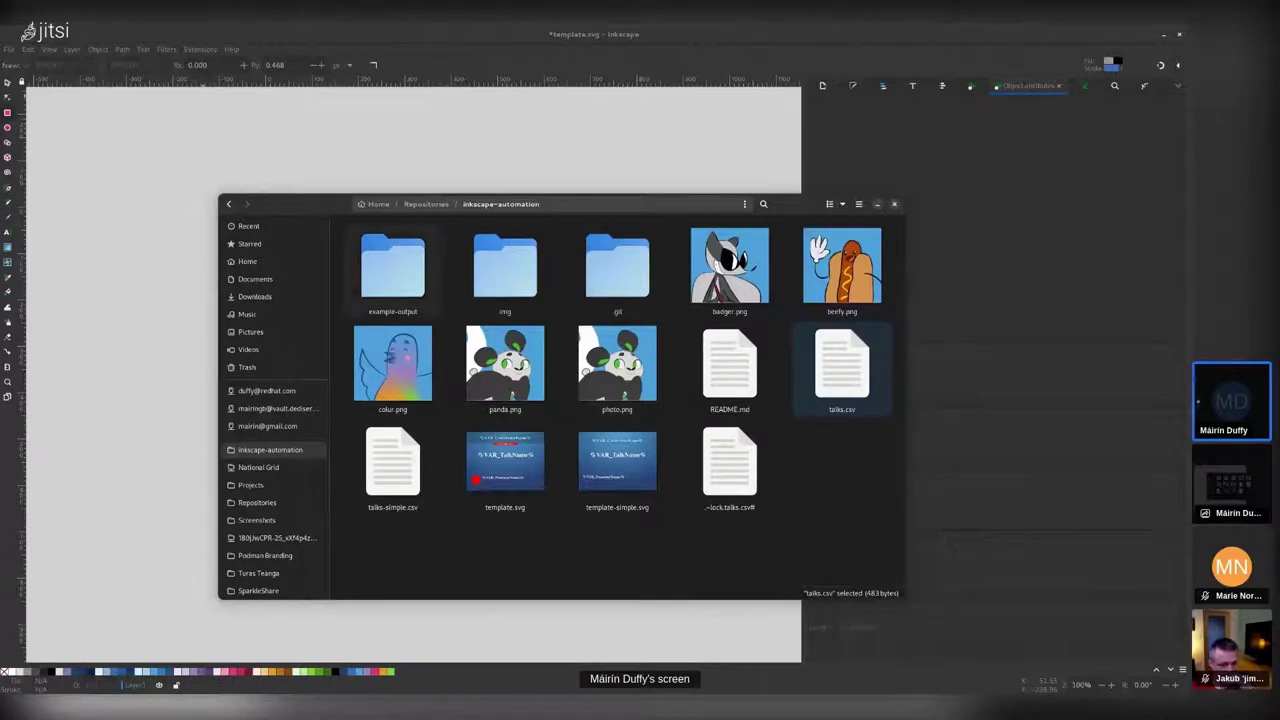
- Open the example-output folder in the file manager, keep its window always on top and shrink it beside the template slide
double_click(392, 273)
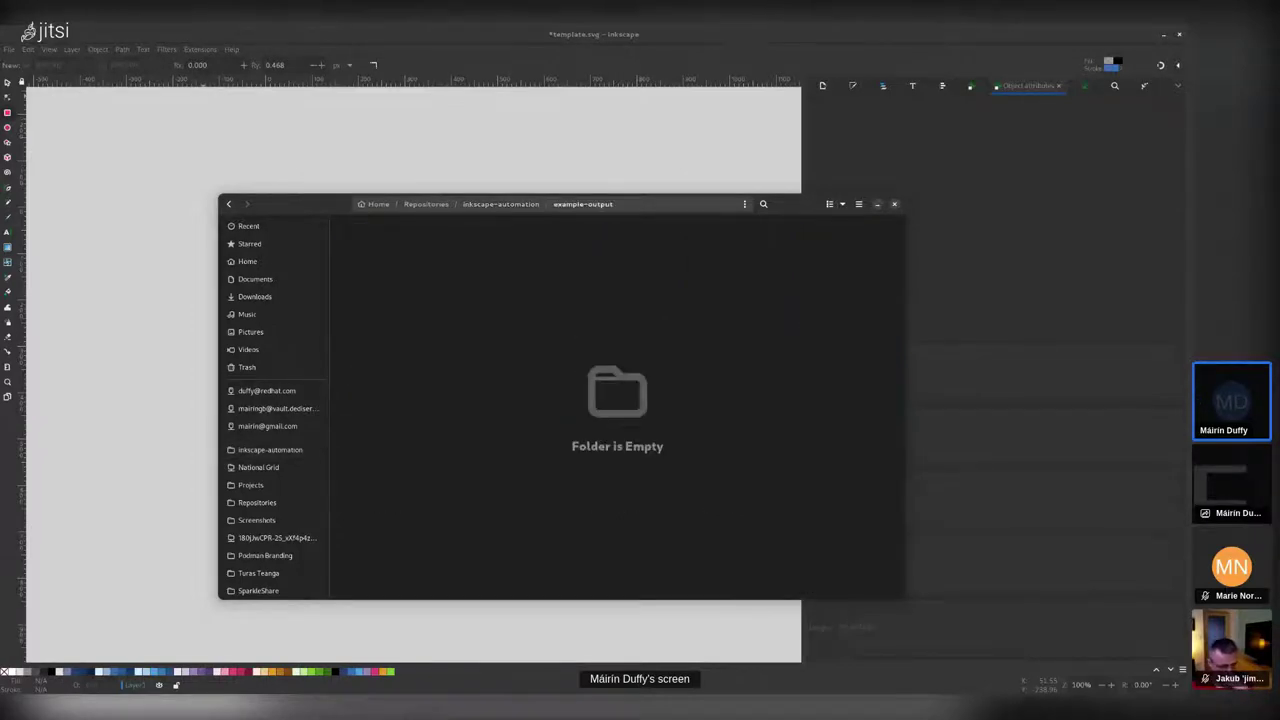
click(500, 204)
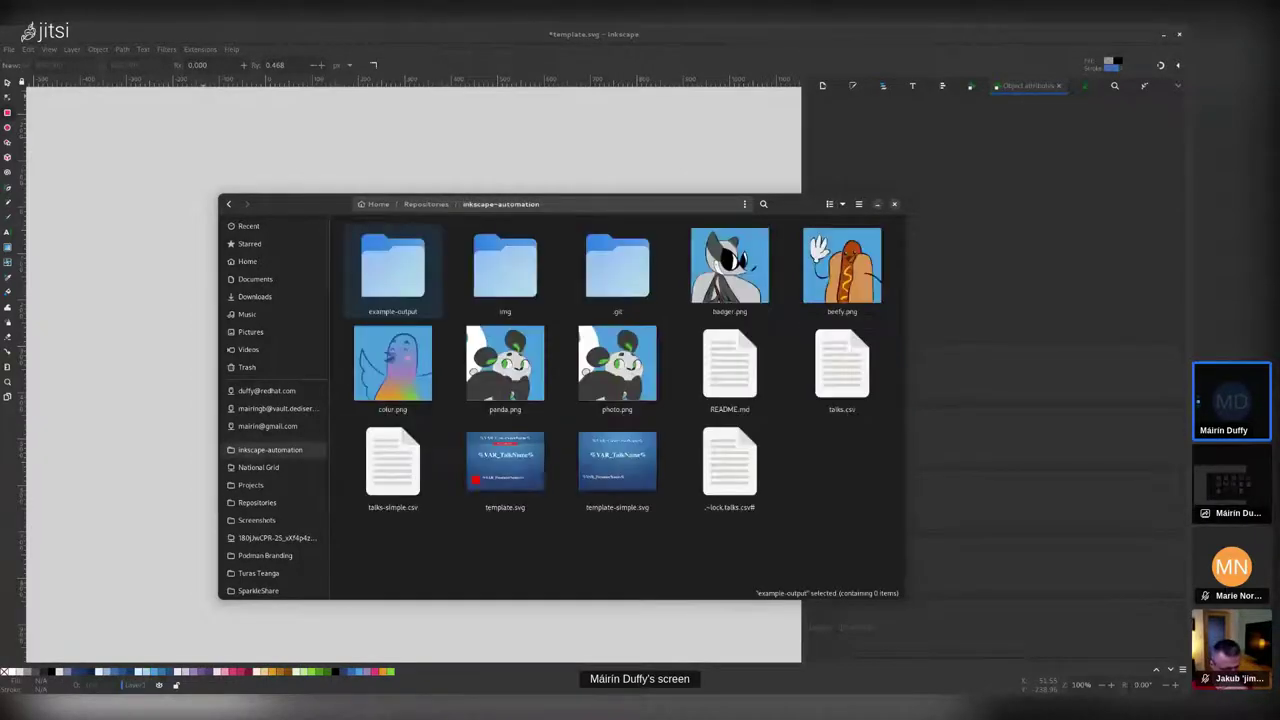
click(583, 204)
right_click(322, 205)
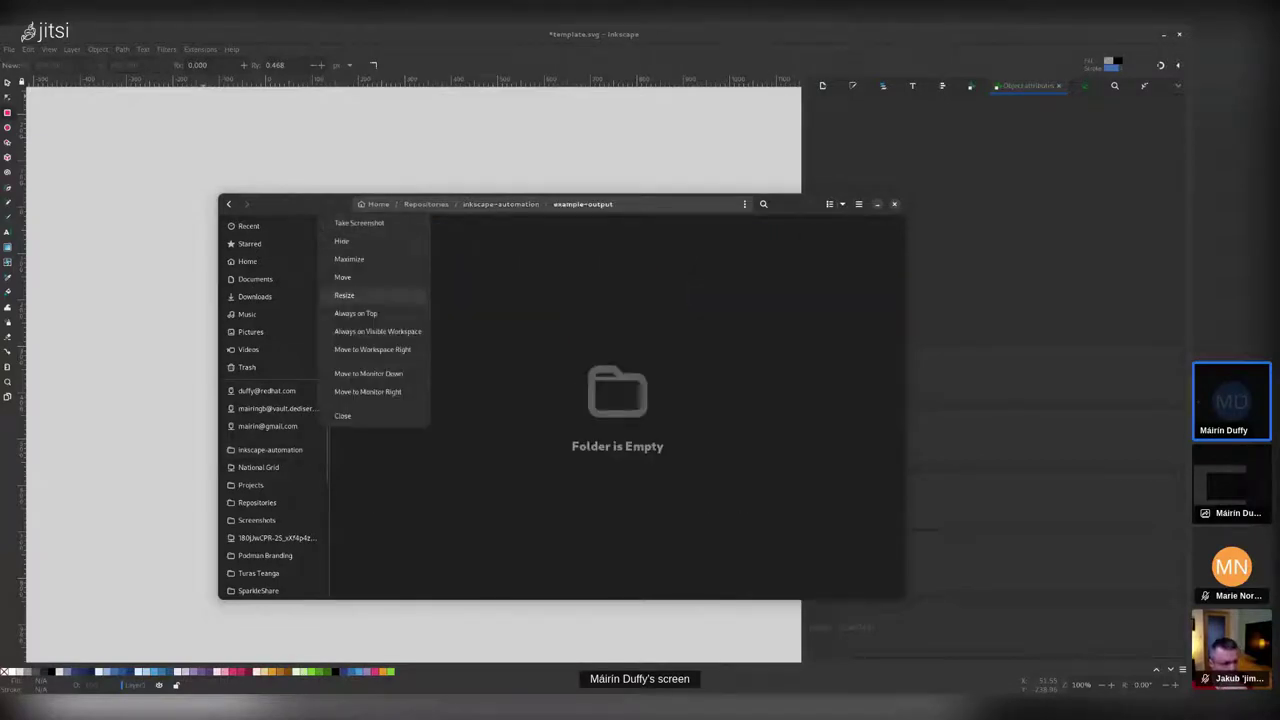
click(355, 312)
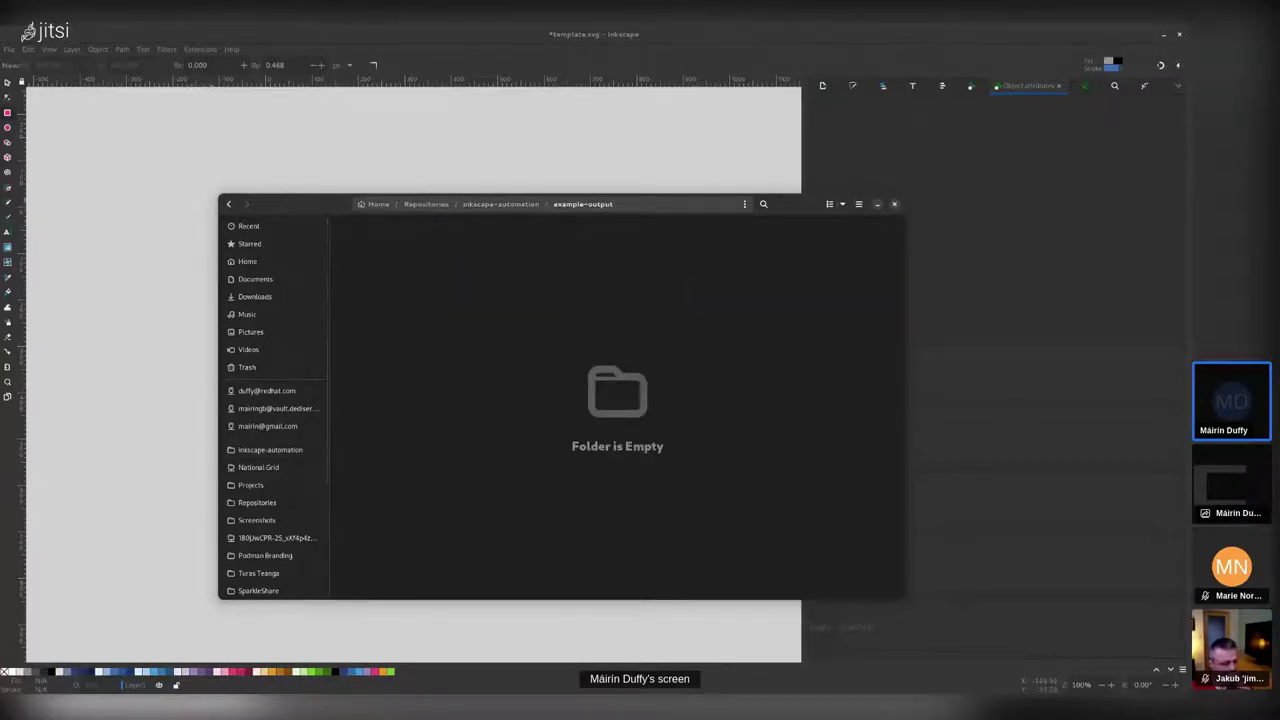
drag(219, 195, 748, 311)
- Open the NextGenerator export extension and place its dialog over the template slide
click(199, 49)
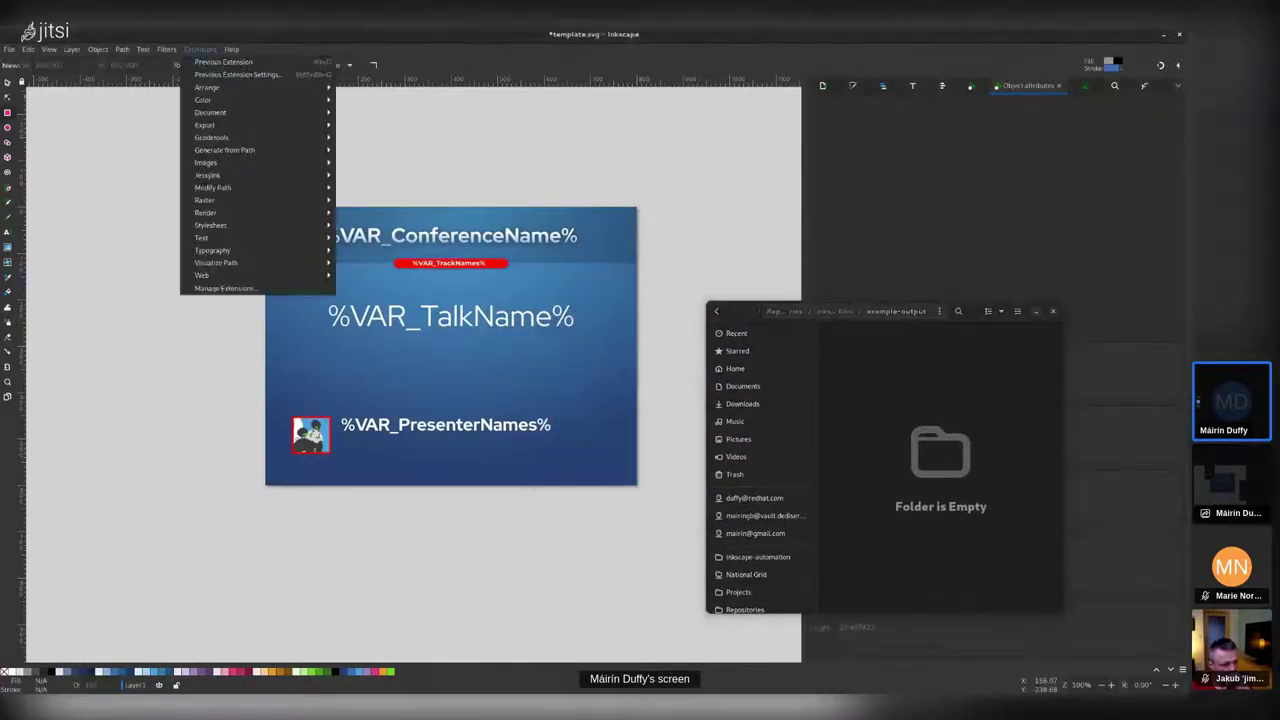
mouse_move(210, 125)
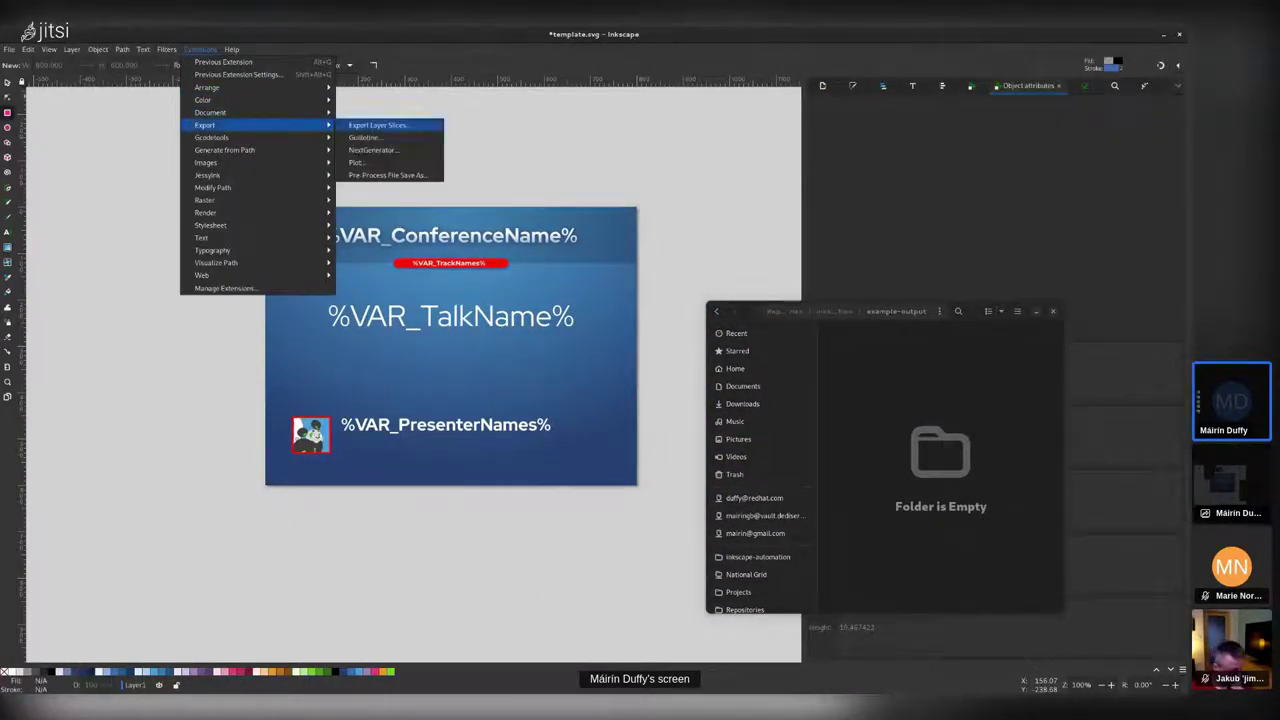
click(373, 150)
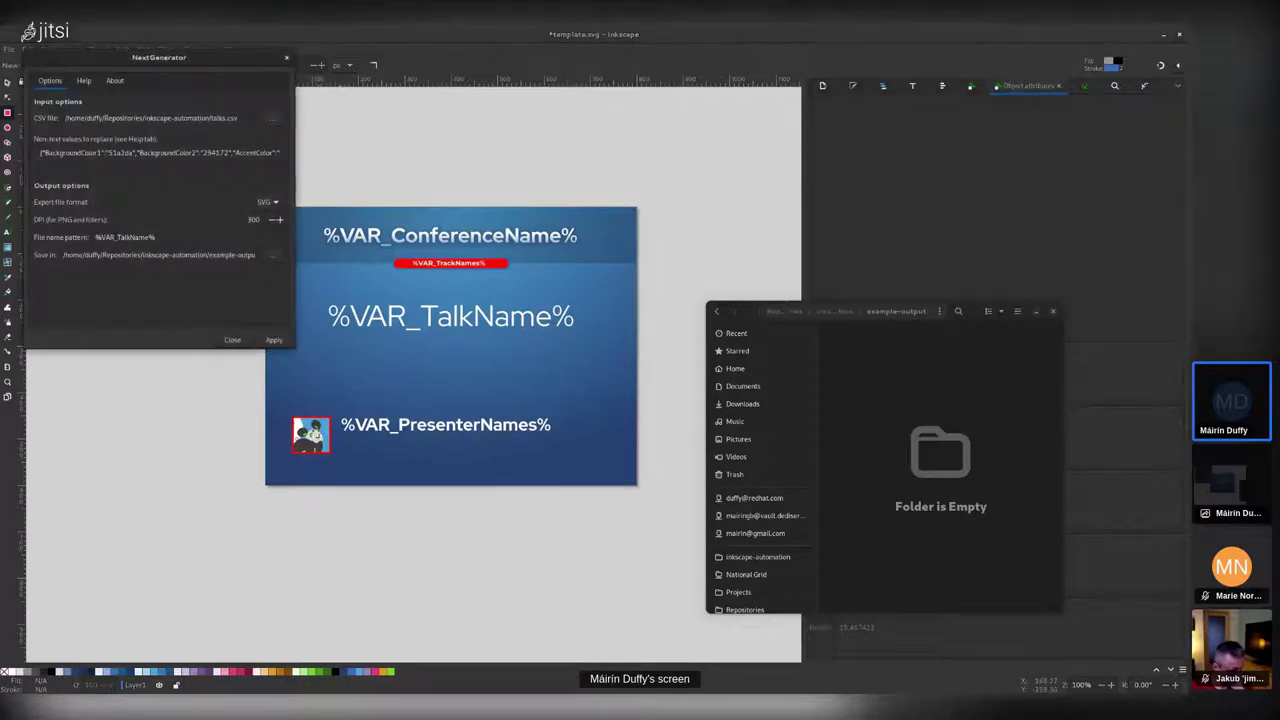
drag(166, 58, 500, 153)
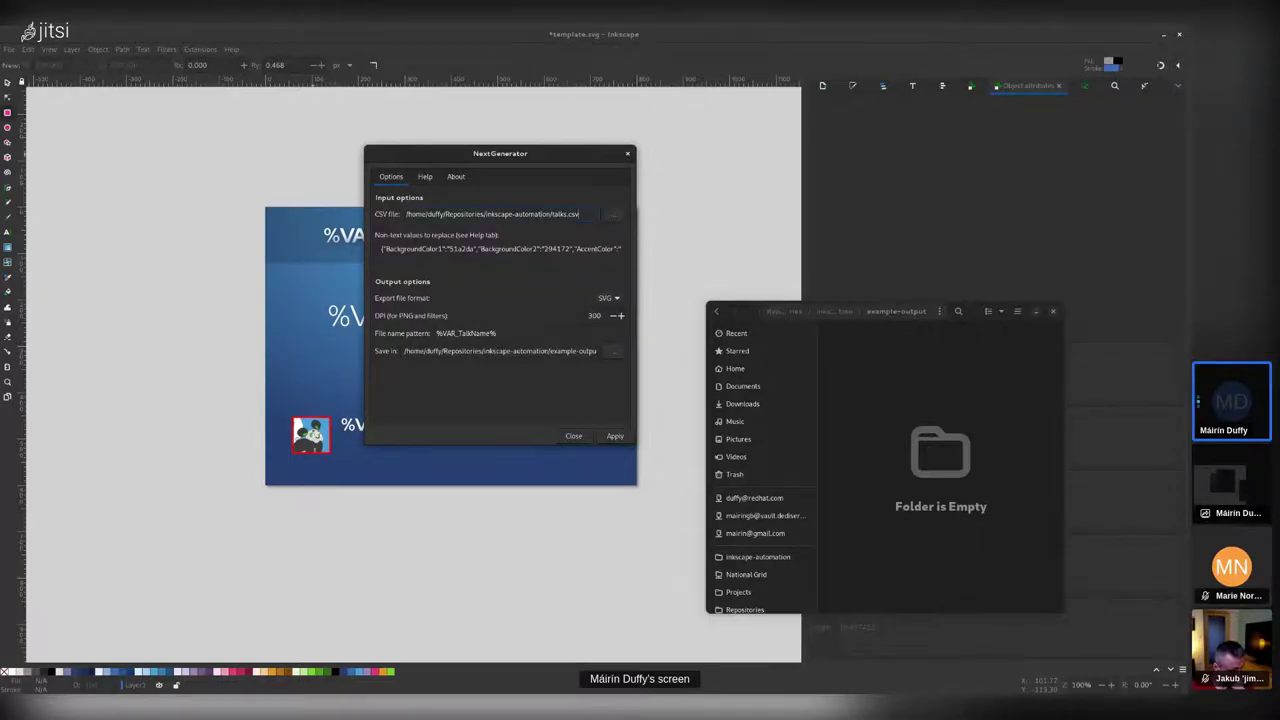
- Compare the talks.csv spreadsheet with NextGenerator's CSV file setting, and look at its file chooser without picking another file
key(super)
click(376, 237)
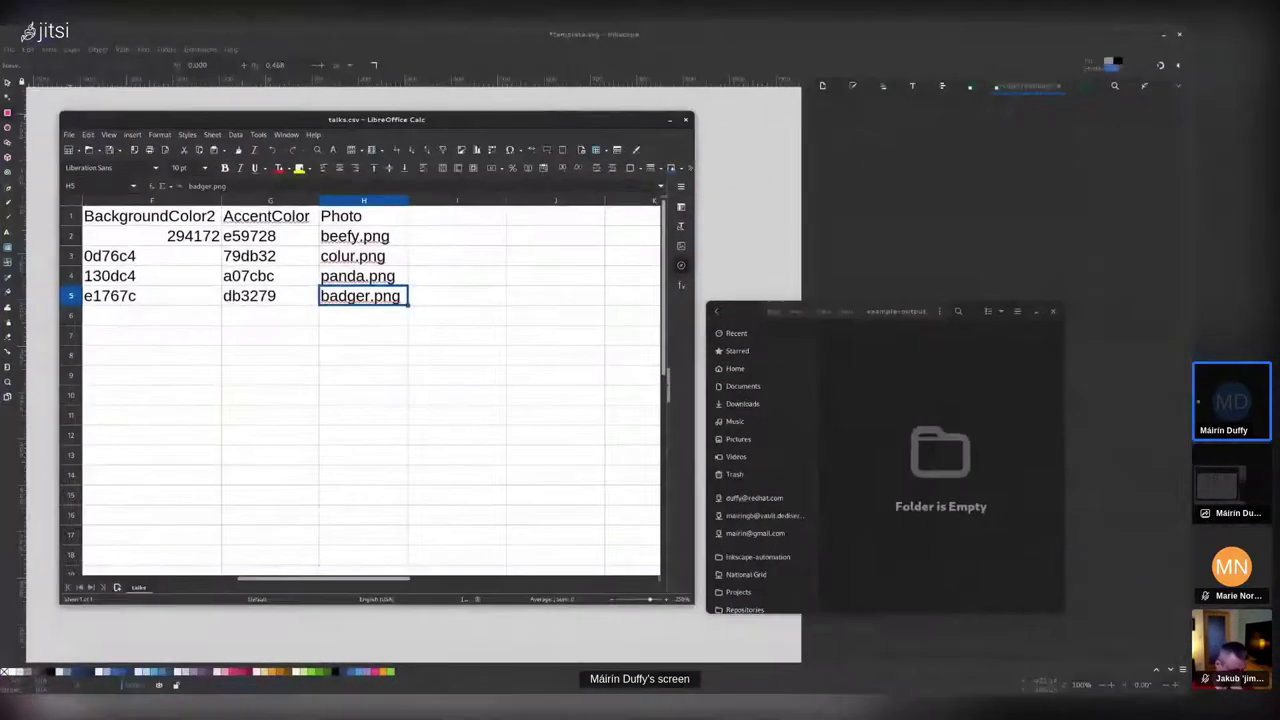
key(alt+Tab)
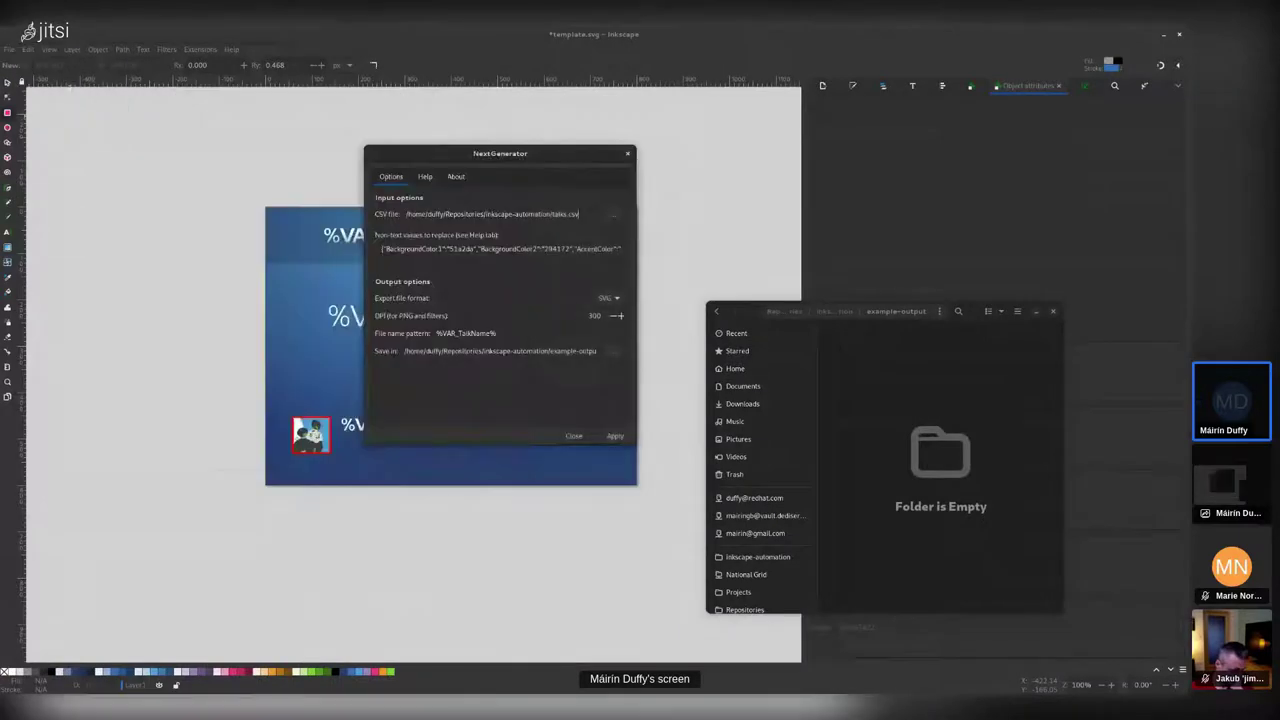
double_click(464, 214)
click(614, 214)
key(Escape)
- Bring up the JSON text to compare it with the non-text values to replace, and return to the NextGenerator dialog
mouse_move(3, 27)
click(520, 575)
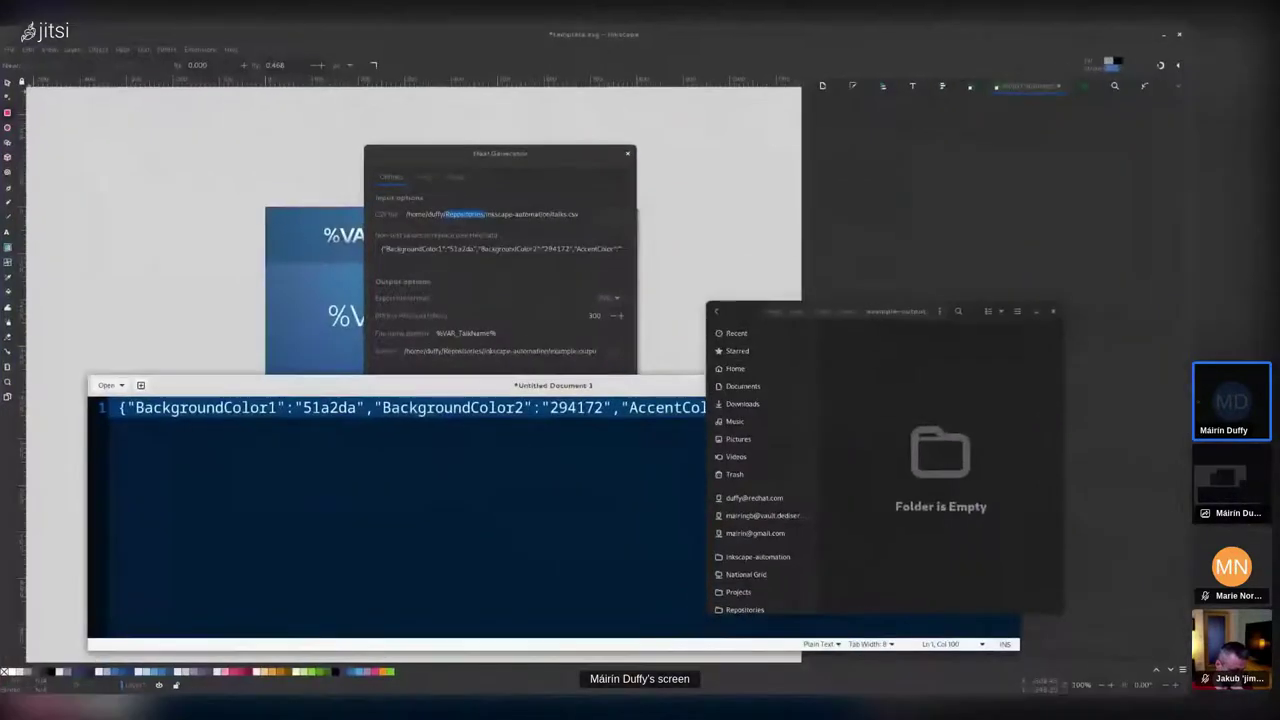
key(End)
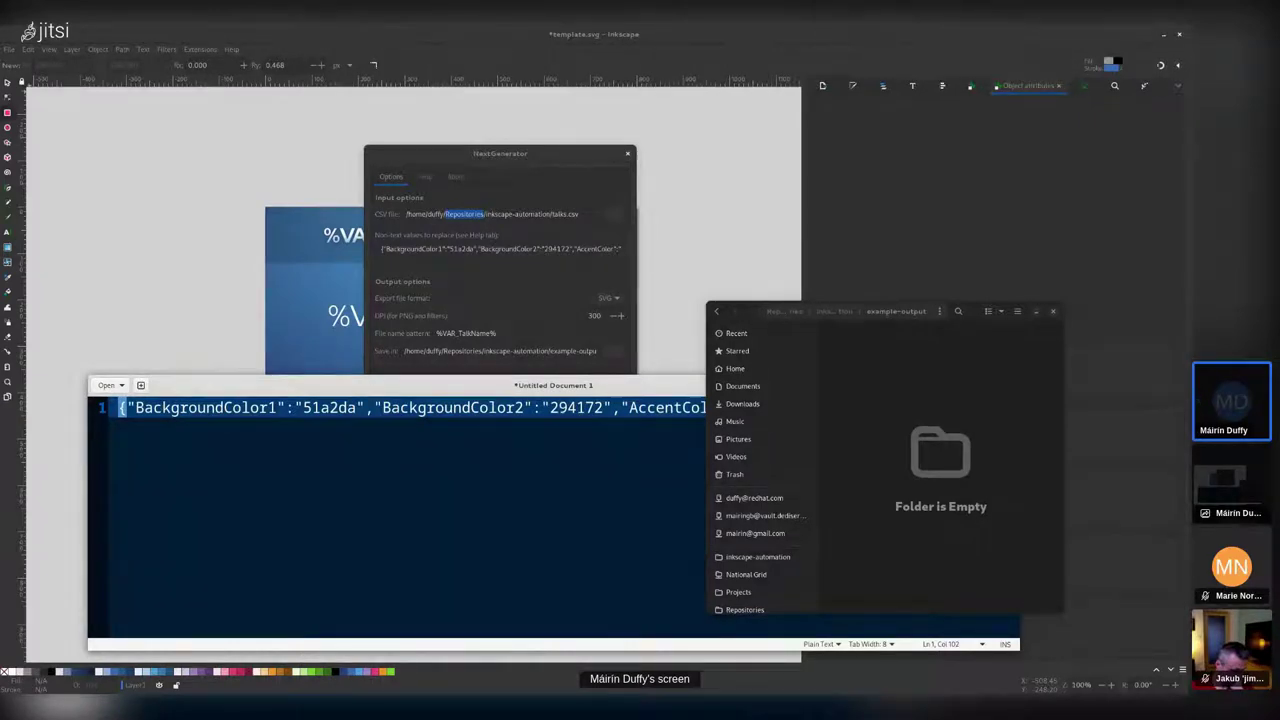
key(alt+Tab)
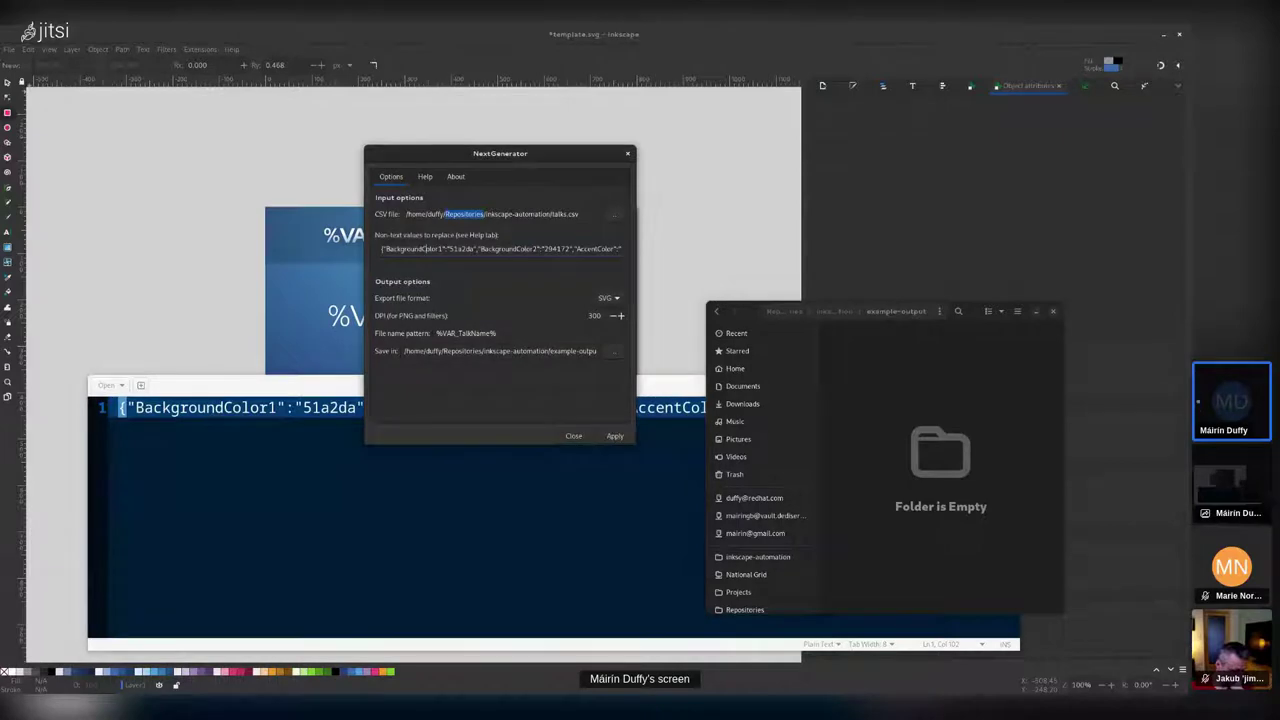
- Set the export file format to PNG and highlight the file name pattern %VAR_TalkName%
click(608, 298)
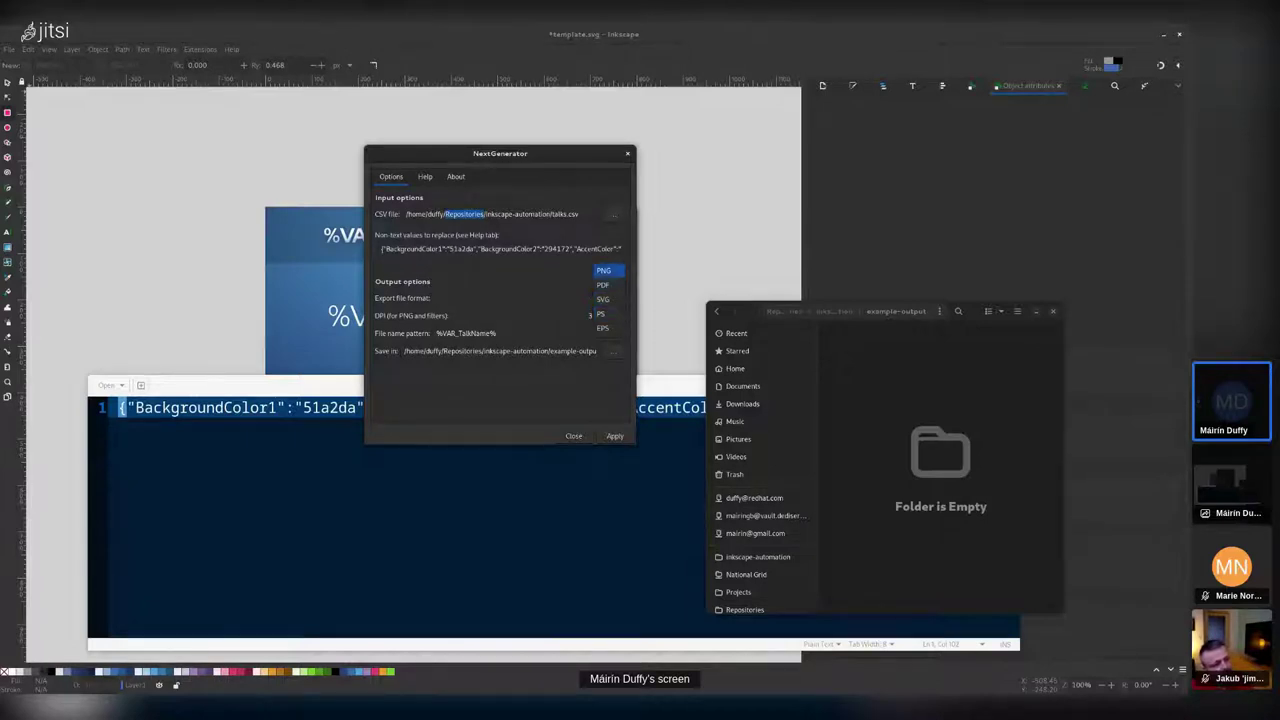
click(603, 270)
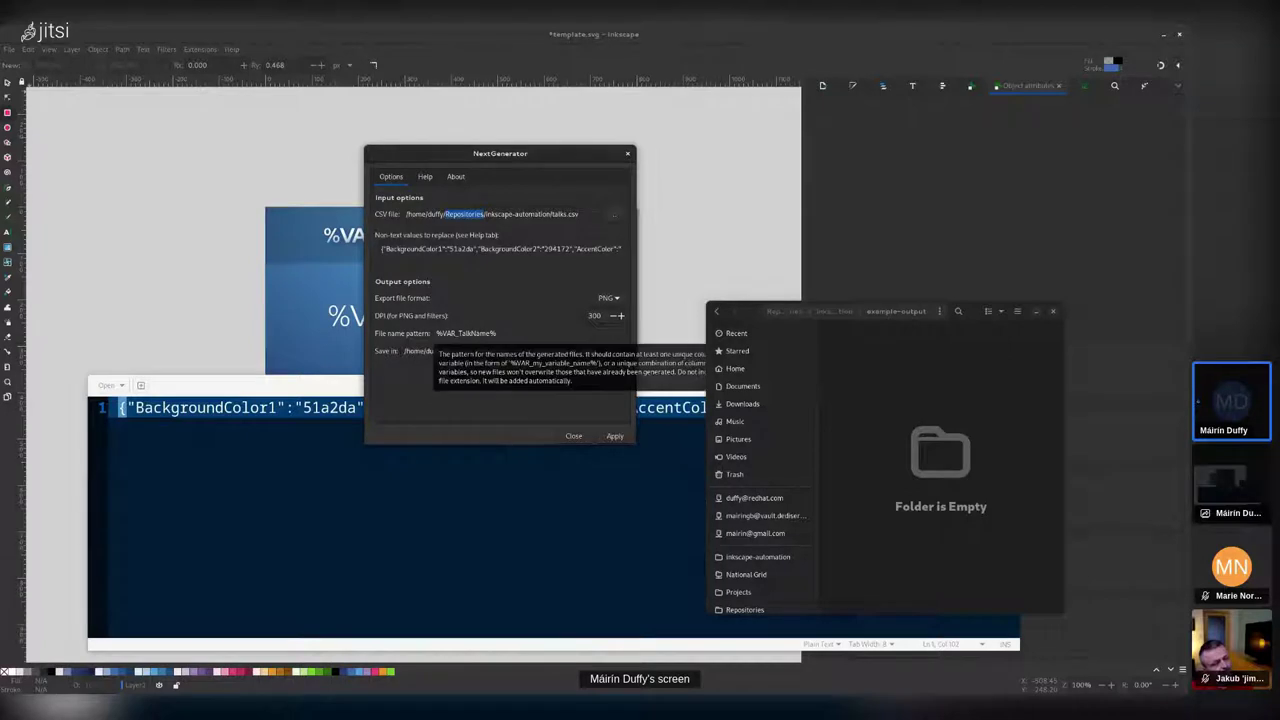
click(497, 333)
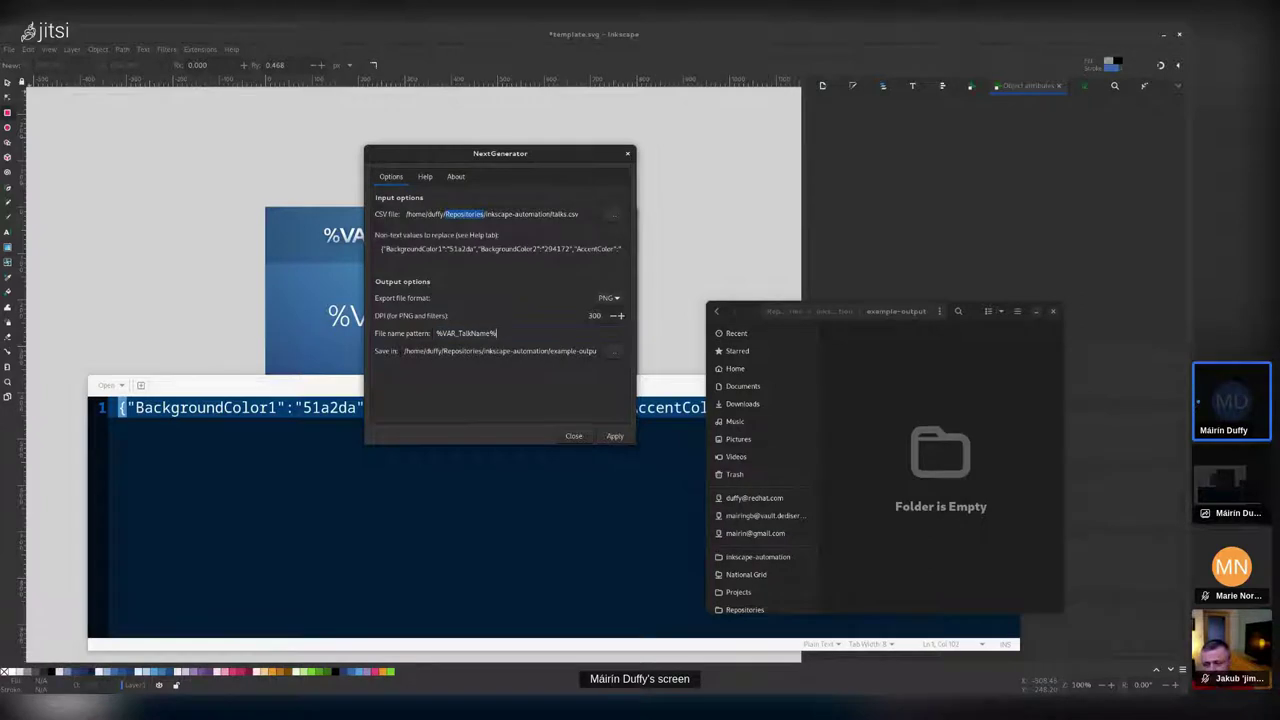
drag(500, 153, 770, 80)
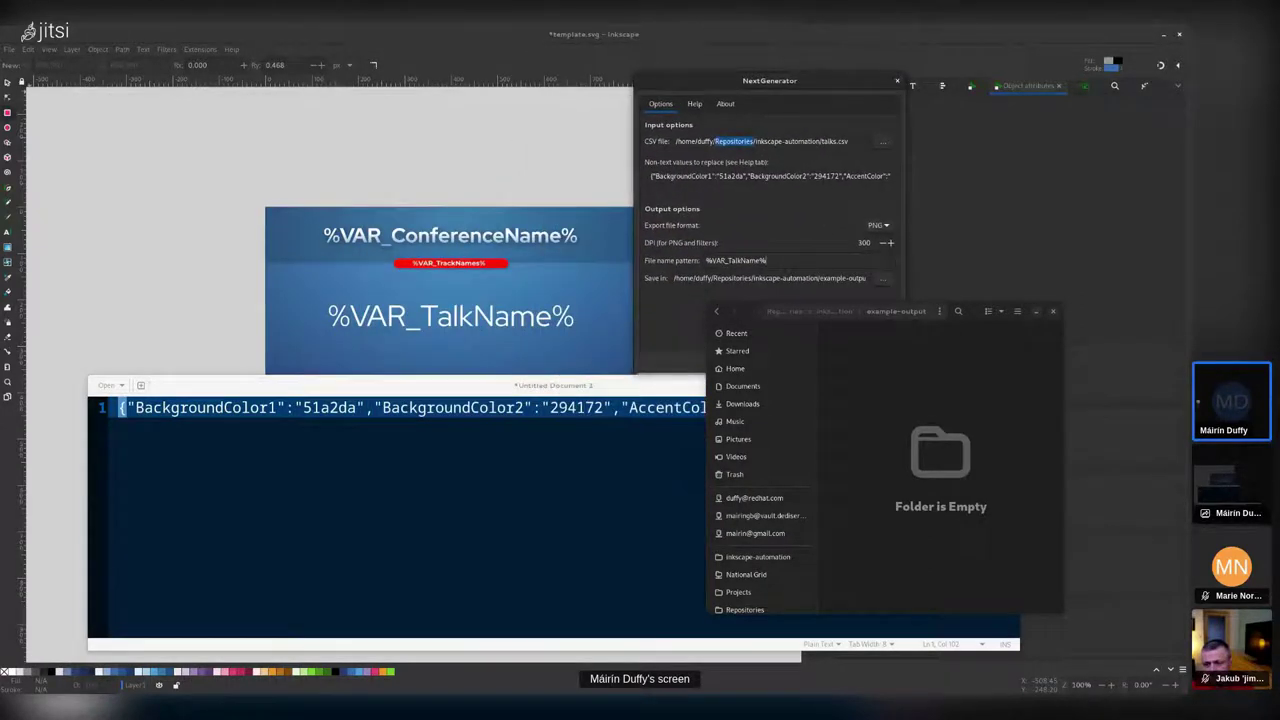
drag(705, 260, 766, 260)
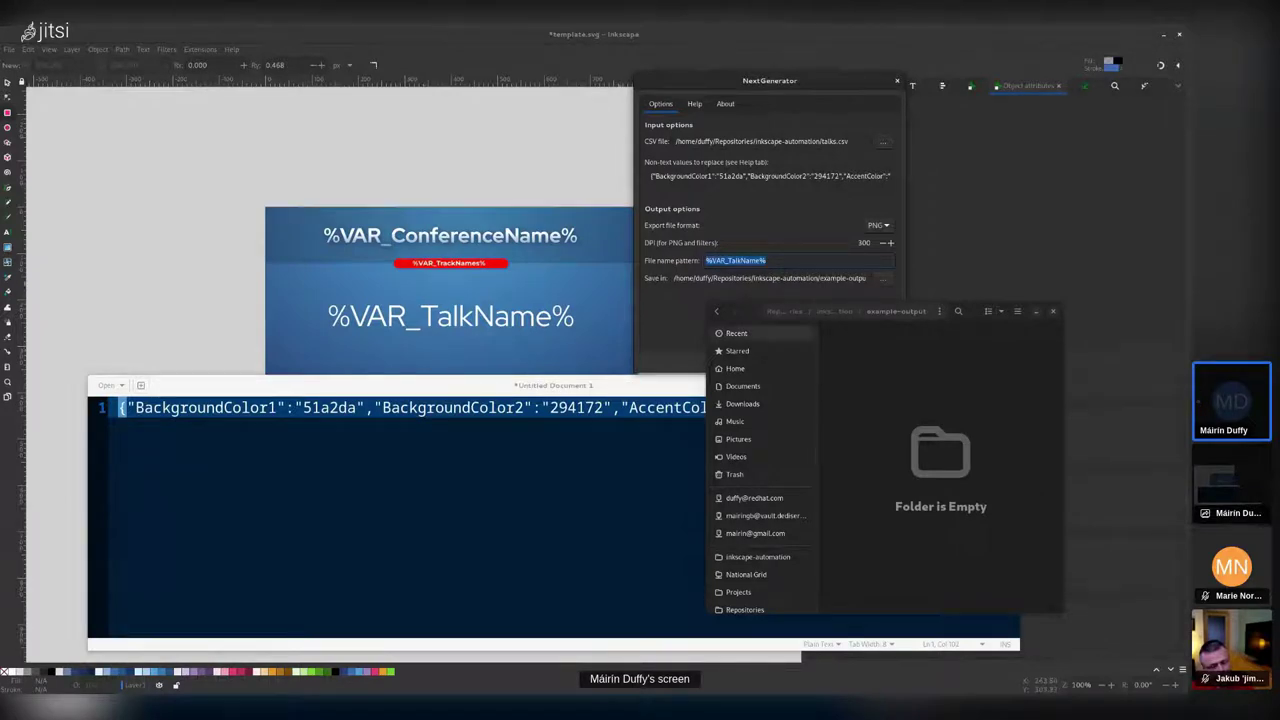
- Highlight the example-output save folder, keep the dialog clear of the folder window and generate the PNG slides
drag(840, 311, 848, 336)
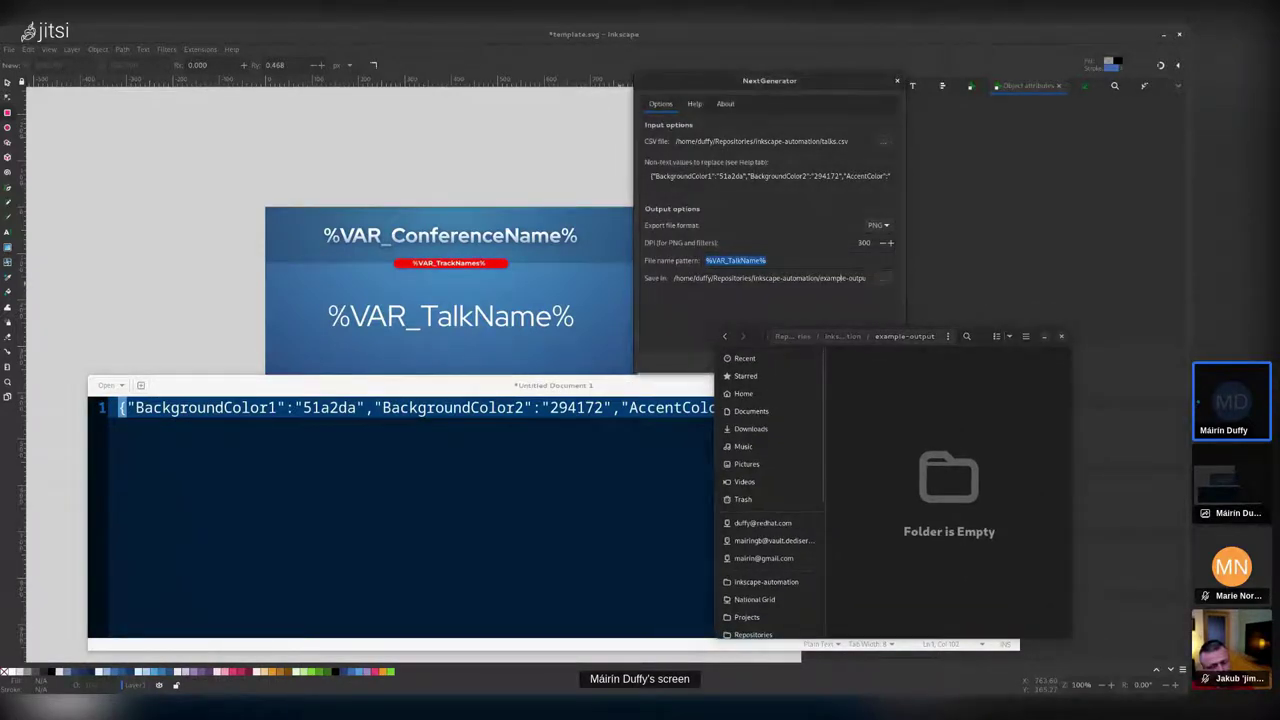
drag(866, 278, 824, 278)
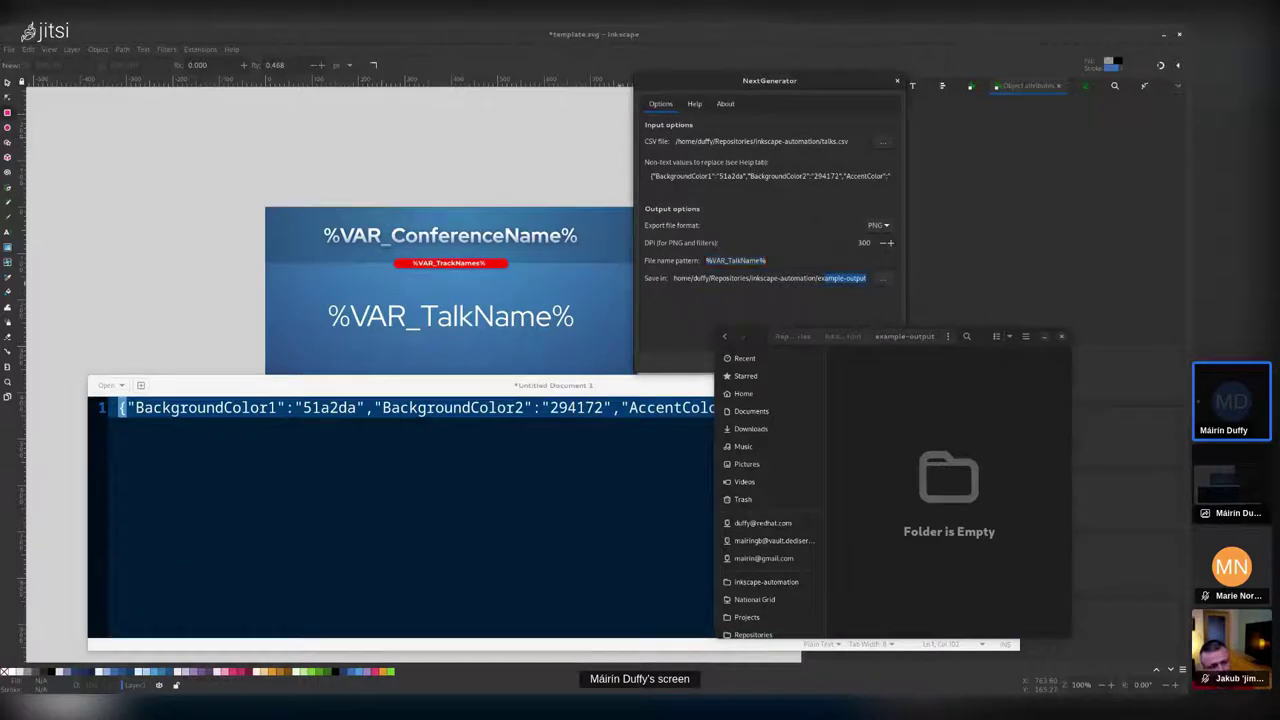
drag(770, 80, 544, 58)
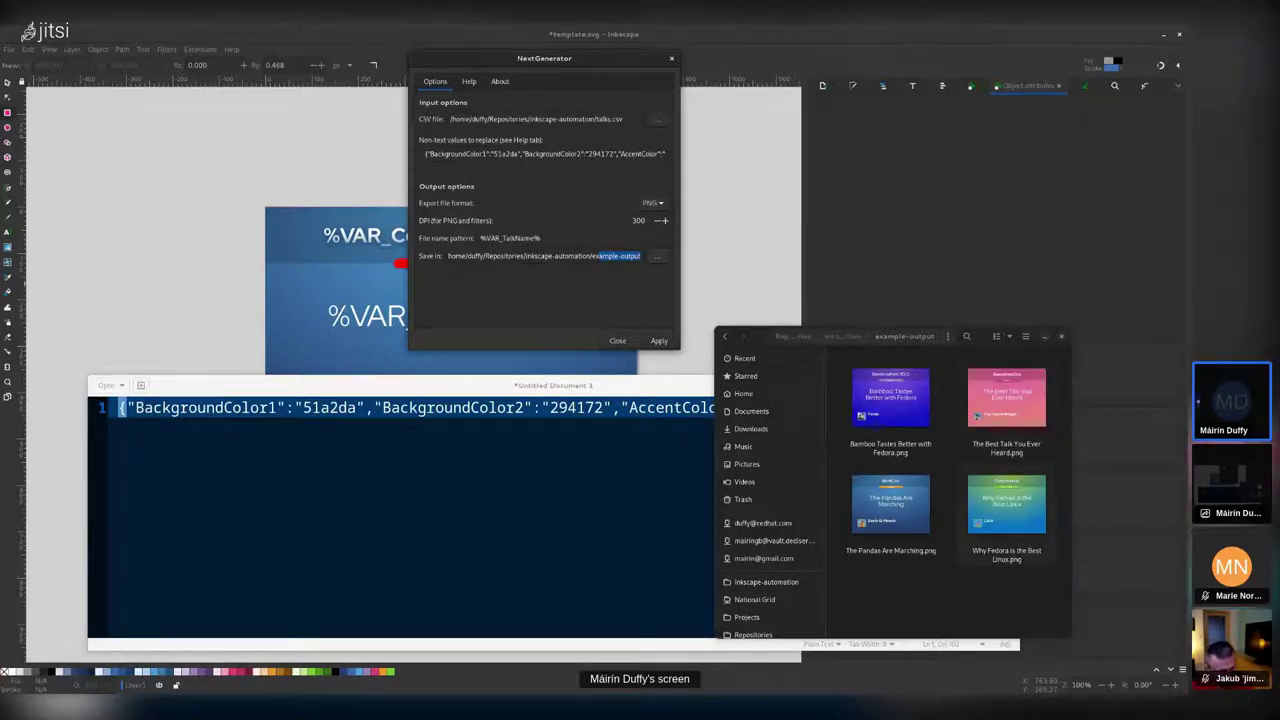
- Open the generated slide Bamboo Tastes Better with Fedora.png and compare it with the talks.csv spreadsheet
double_click(890, 398)
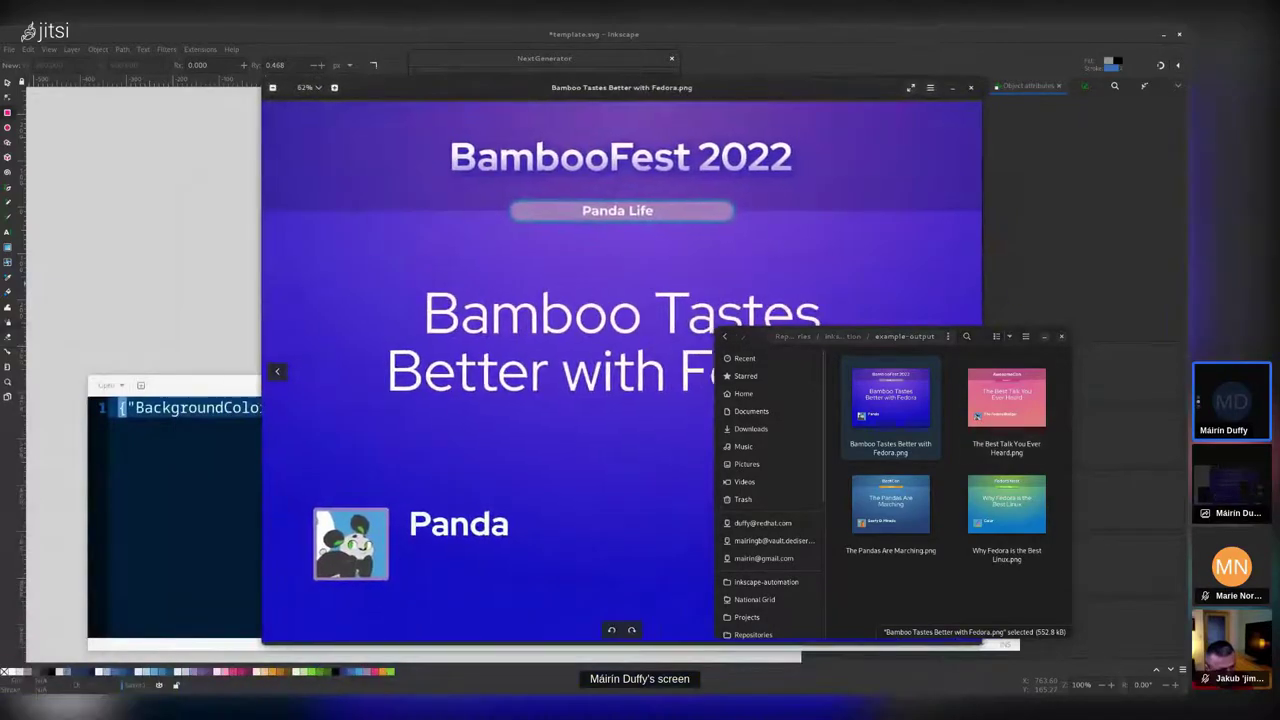
drag(981, 336, 1141, 346)
mouse_move(2, 28)
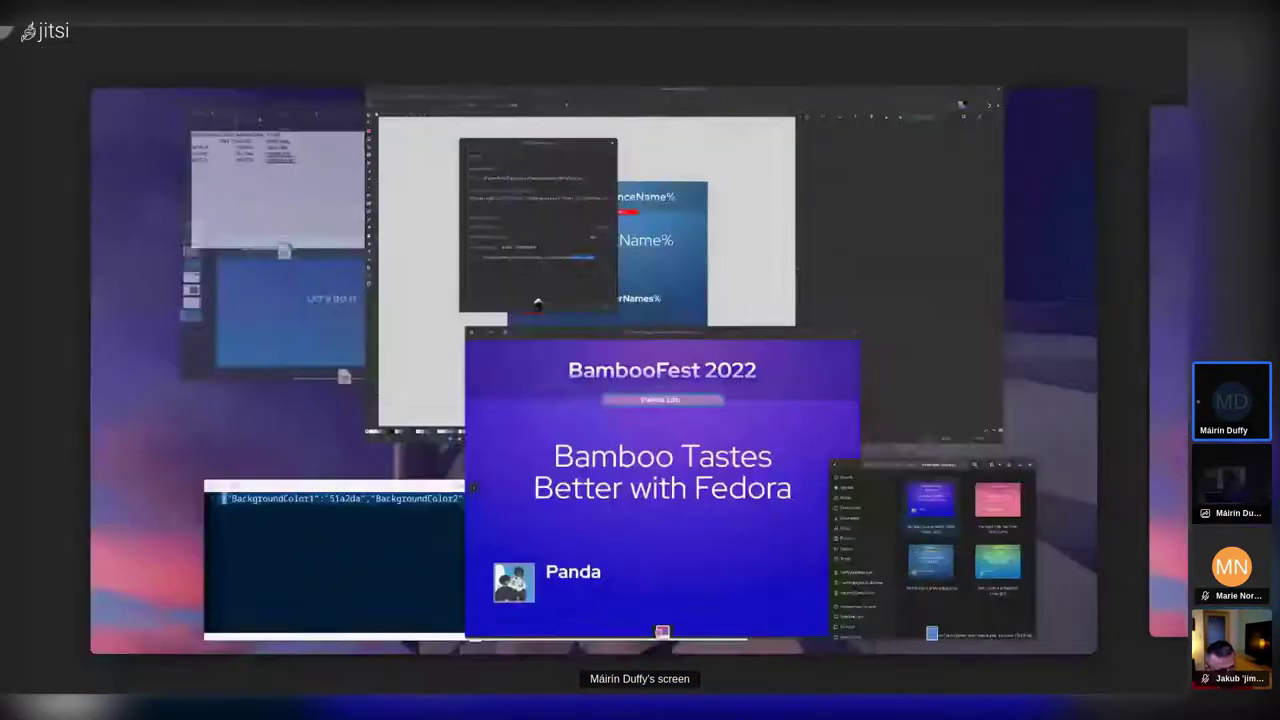
click(394, 223)
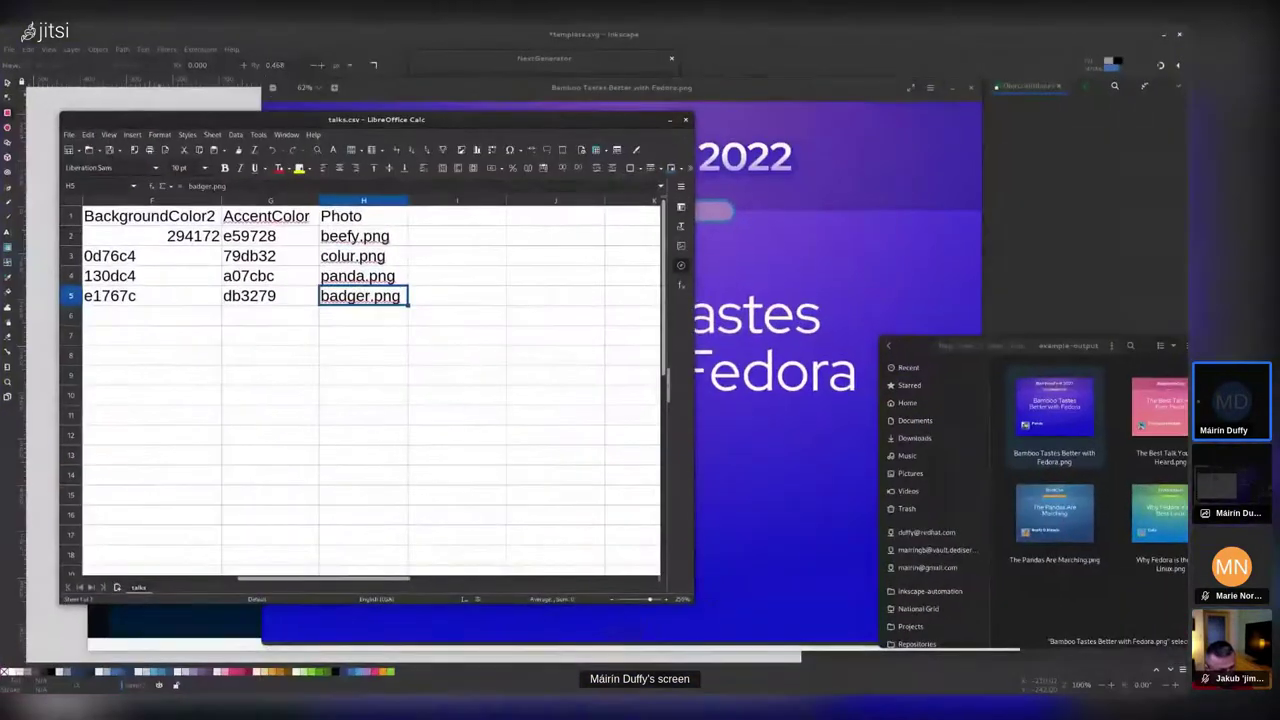
click(829, 450)
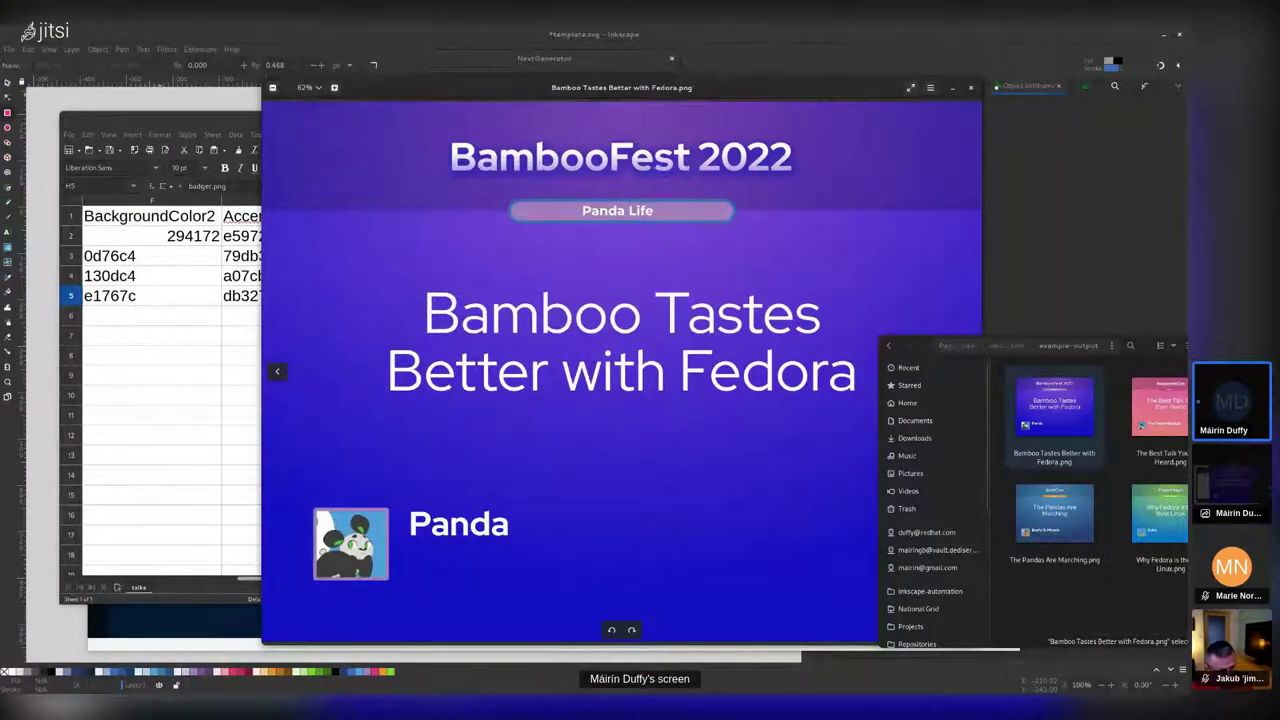
- Move the folder window clear of the image viewer and page through the generated slides to Why Fedora is the Best Linux.png
drag(925, 345, 942, 521)
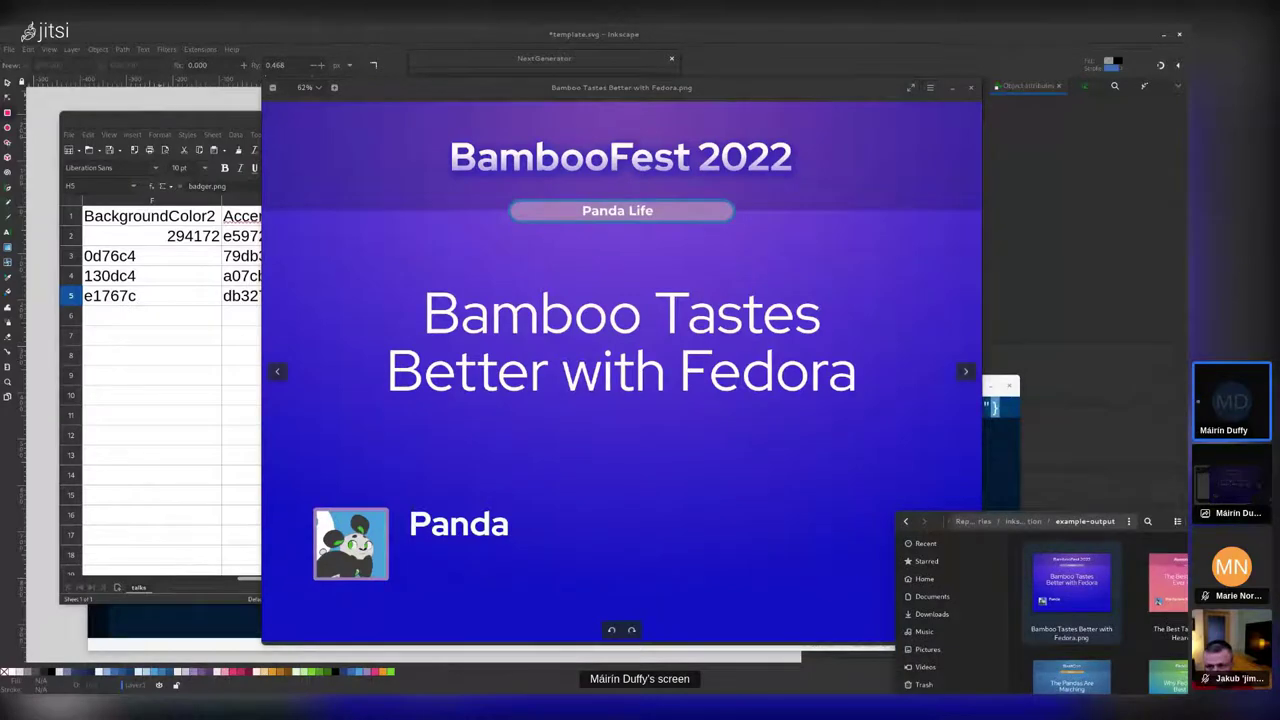
key(Right)
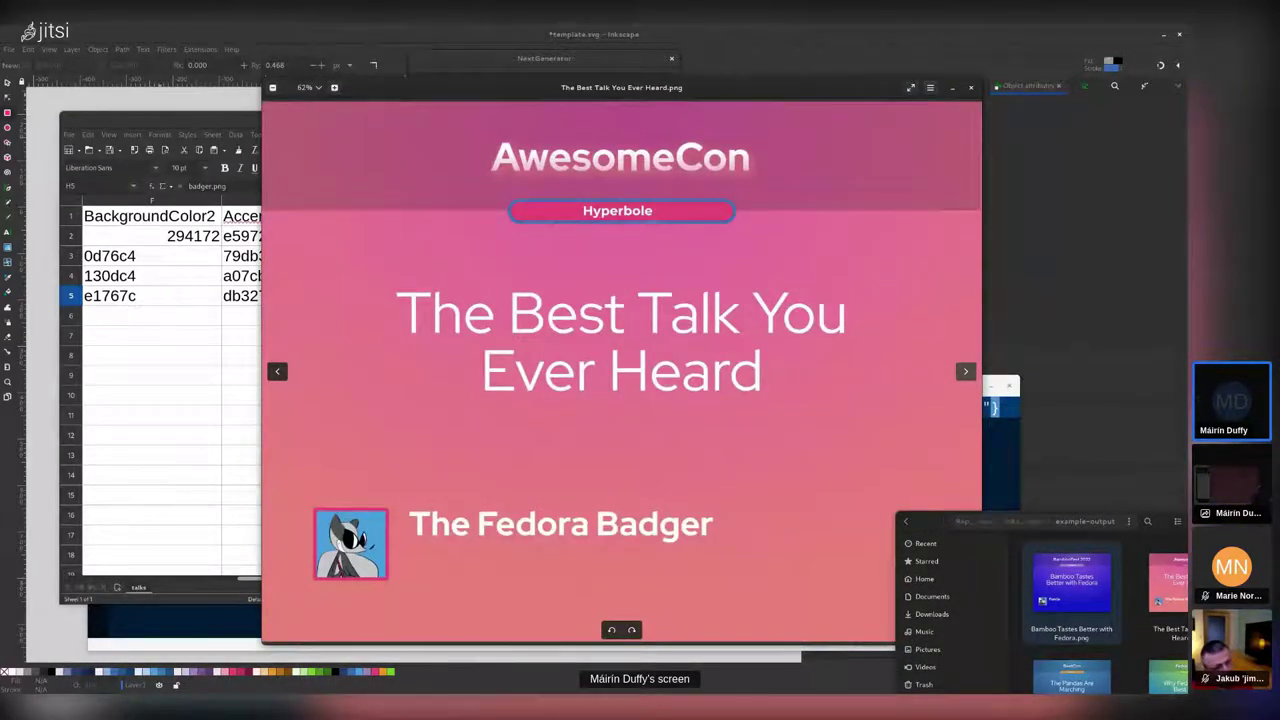
click(965, 371)
click(965, 371)
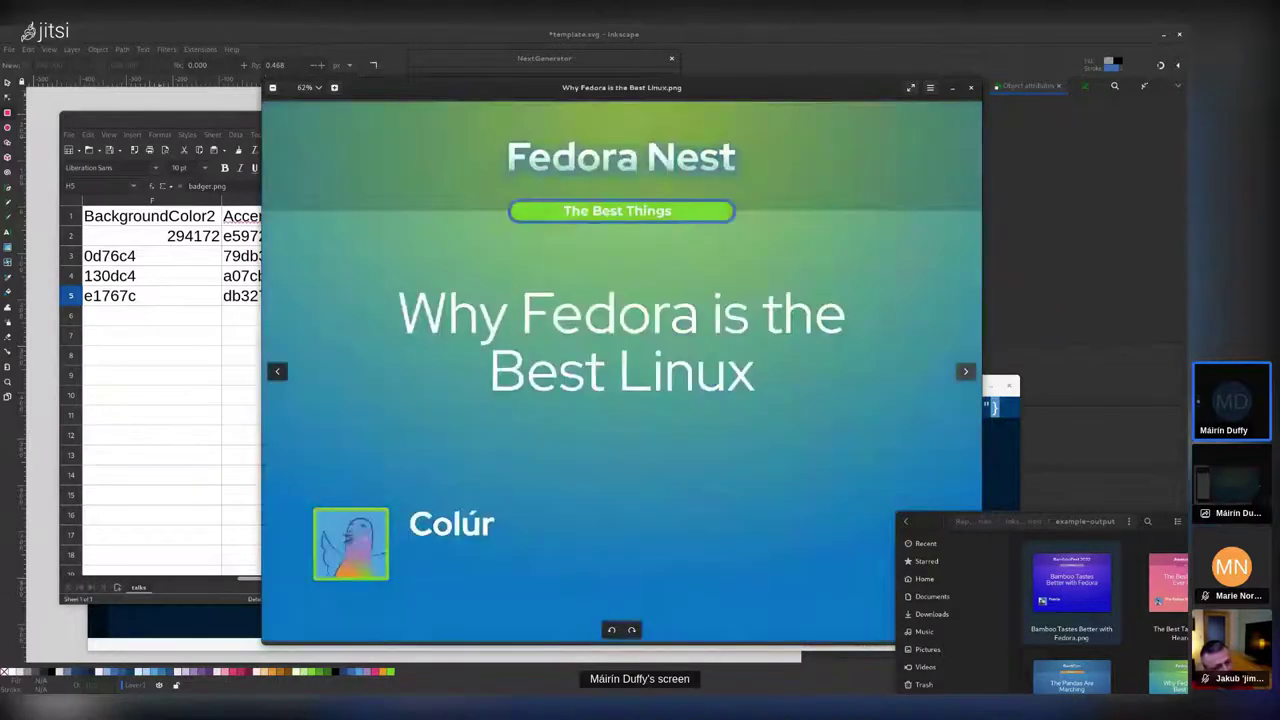
- Page on to the Bamboo Tastes Better with Fedora slide, close the image viewer and bring the NextGenerator dialog back to the front
key(Right)
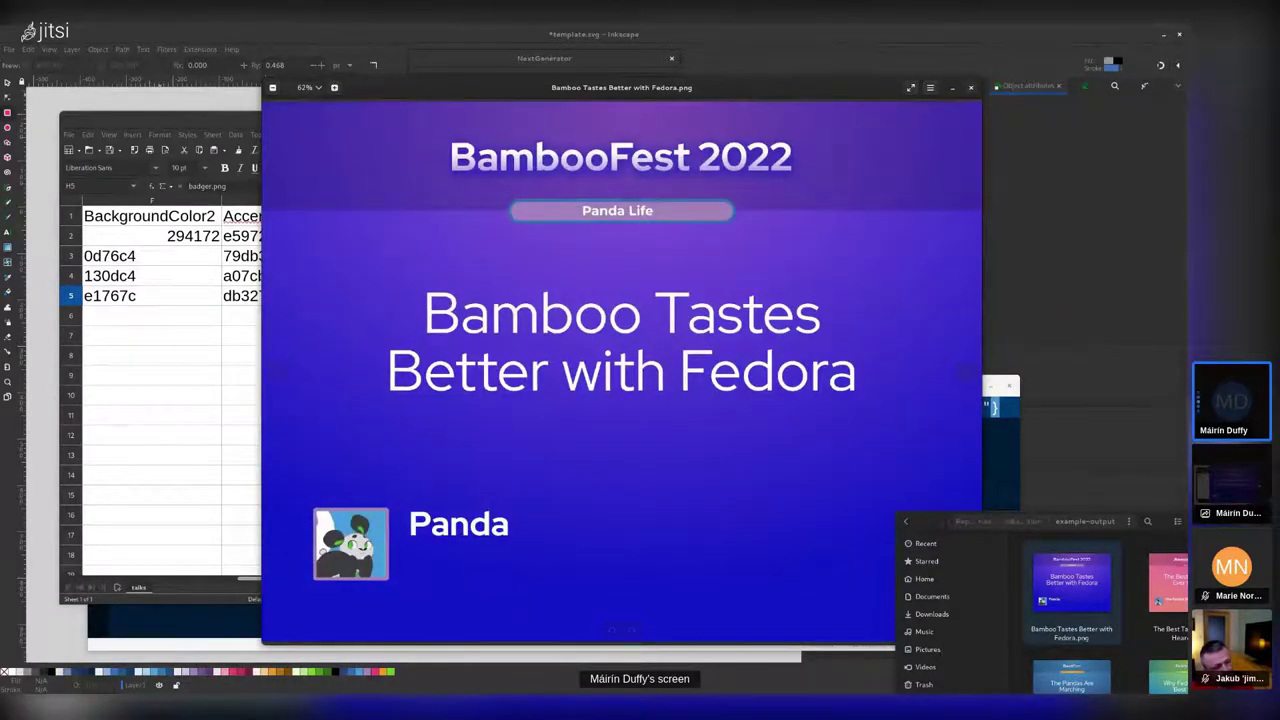
key(Escape)
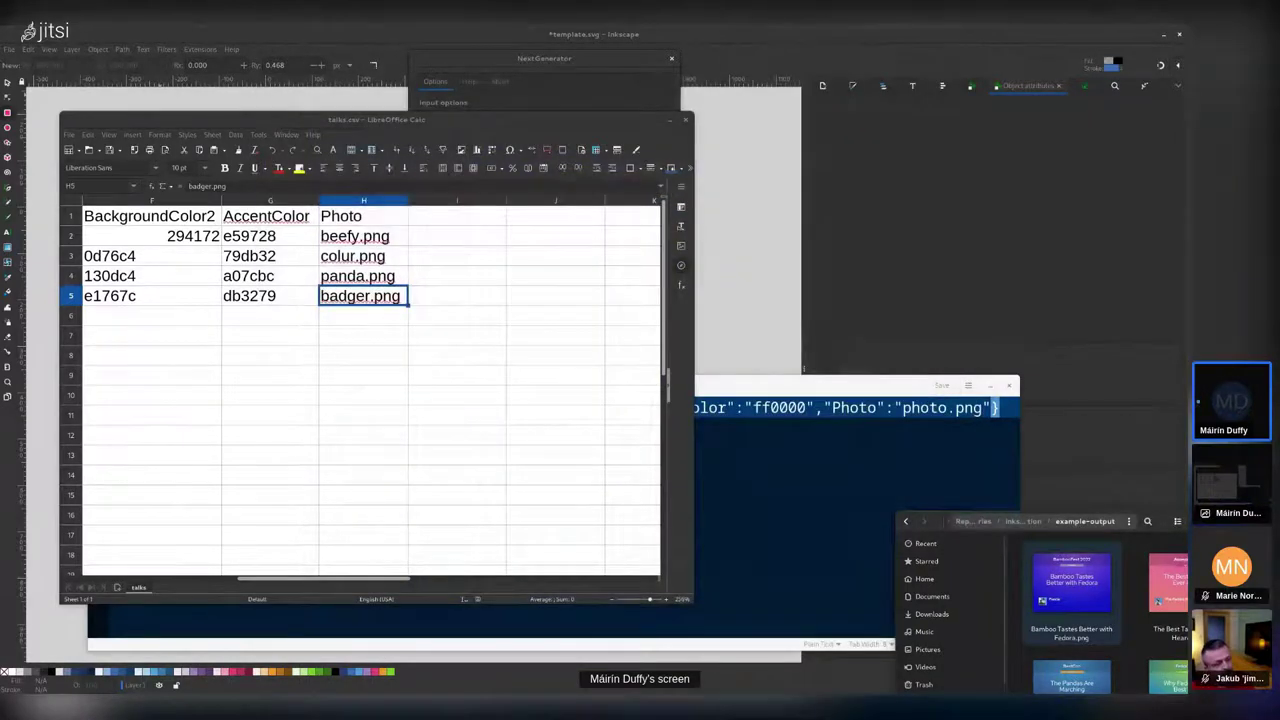
drag(1085, 521, 515, 373)
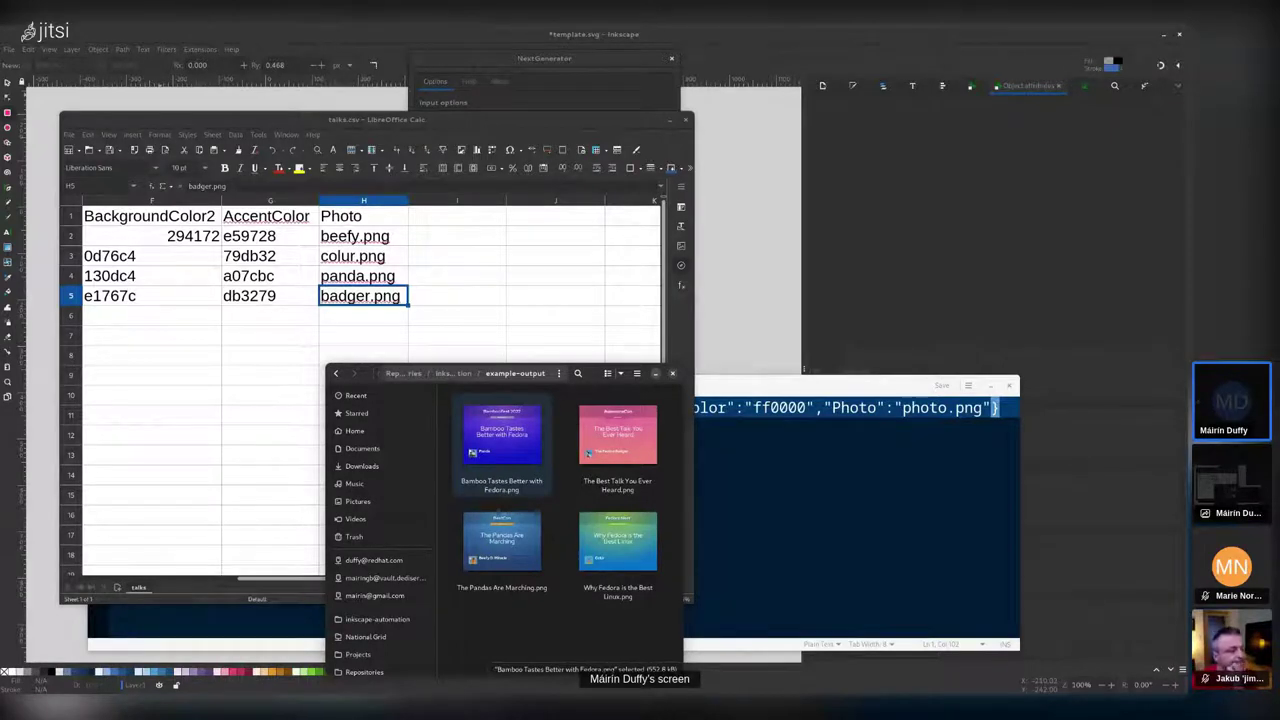
key(ctrl+w)
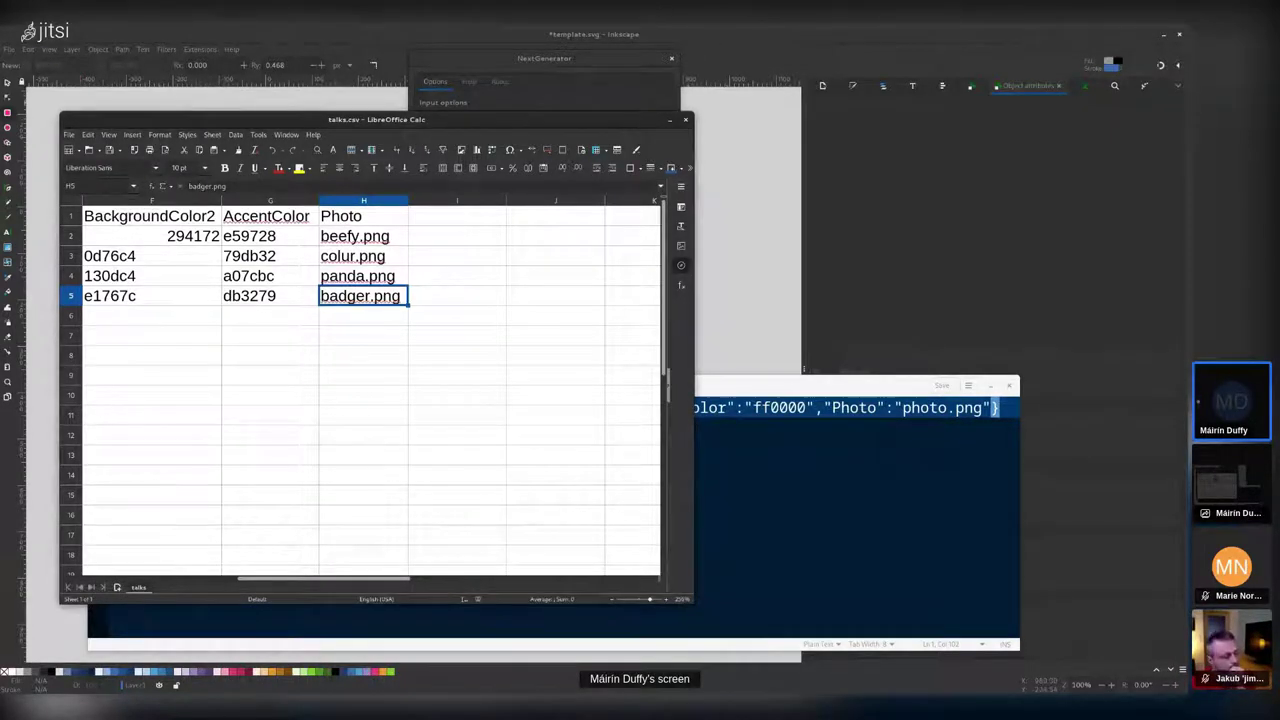
key(alt+Tab)
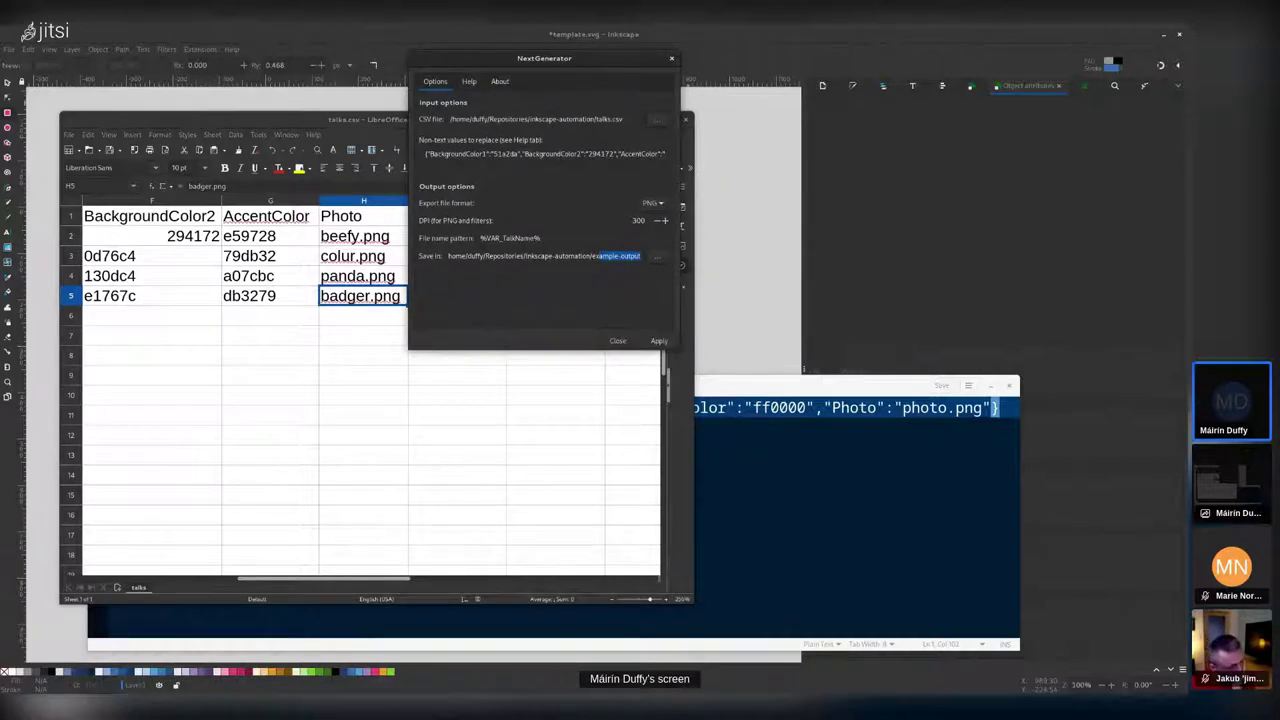
drag(820, 385, 980, 526)
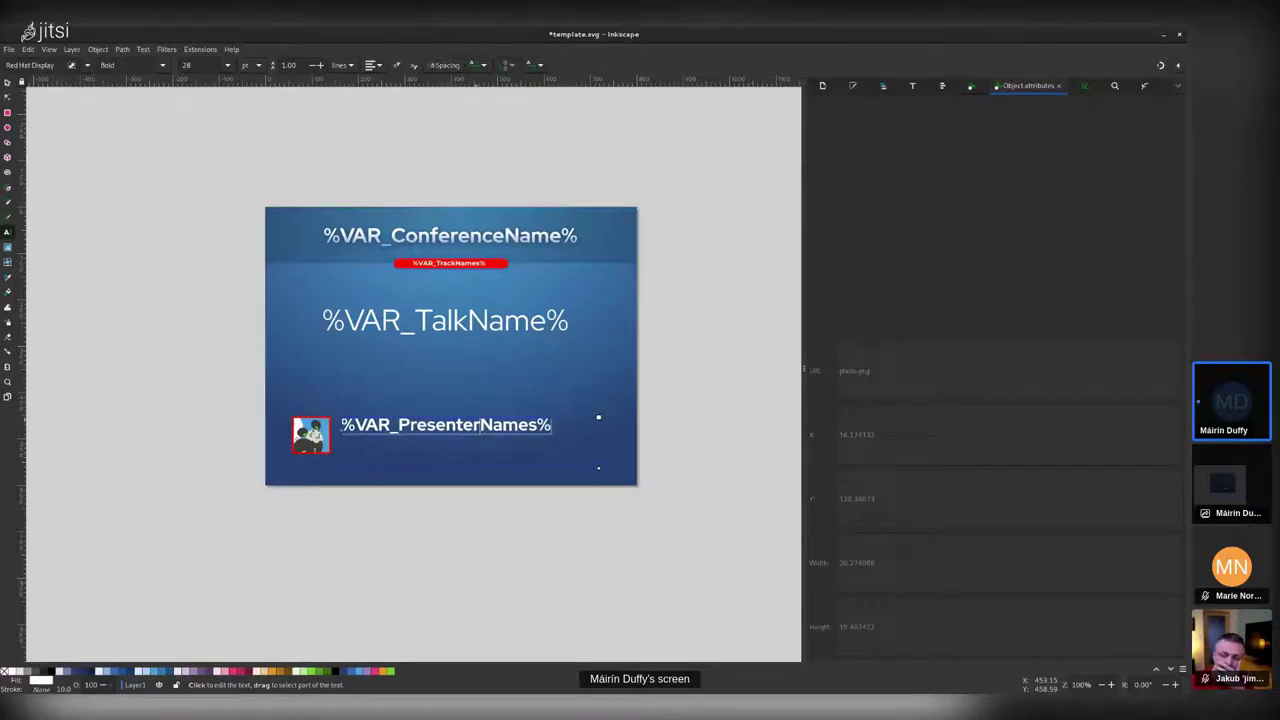
- Leave text editing, ungroup the %VAR_ConferenceName% title into its text and shadow, and select only the front text
key(Escape)
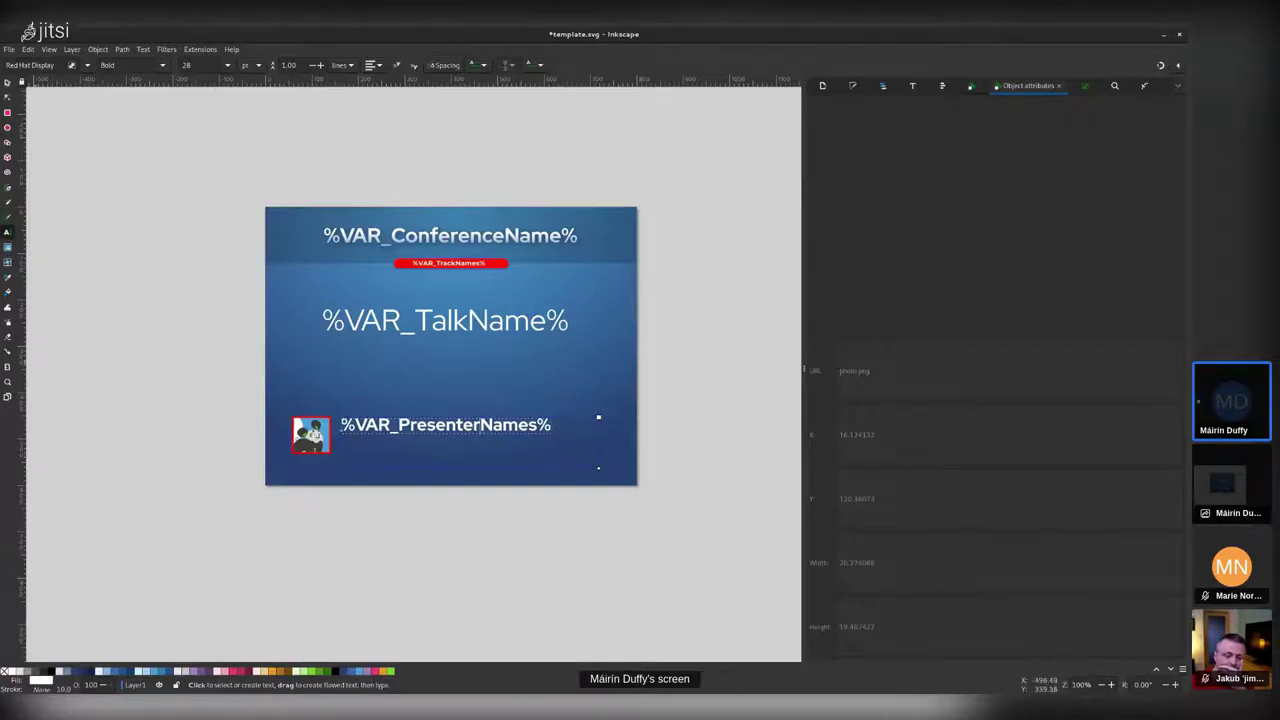
click(7, 82)
click(426, 239)
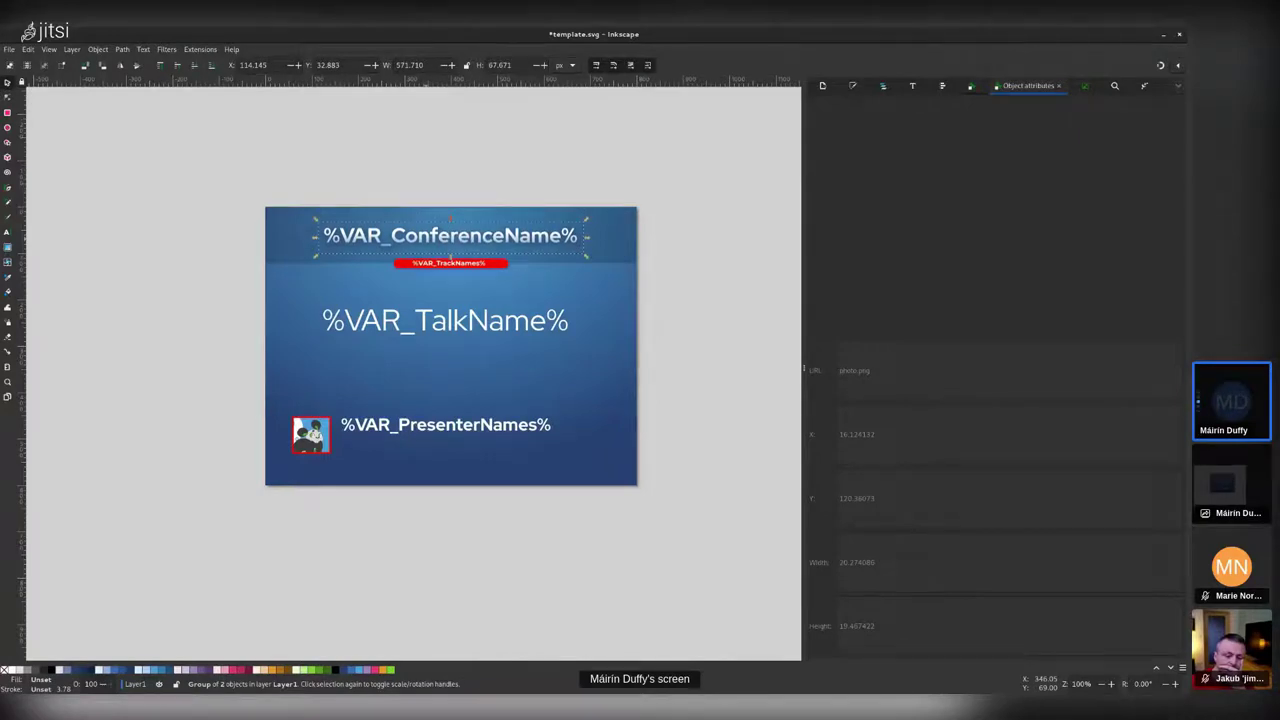
key(ctrl+shift+g)
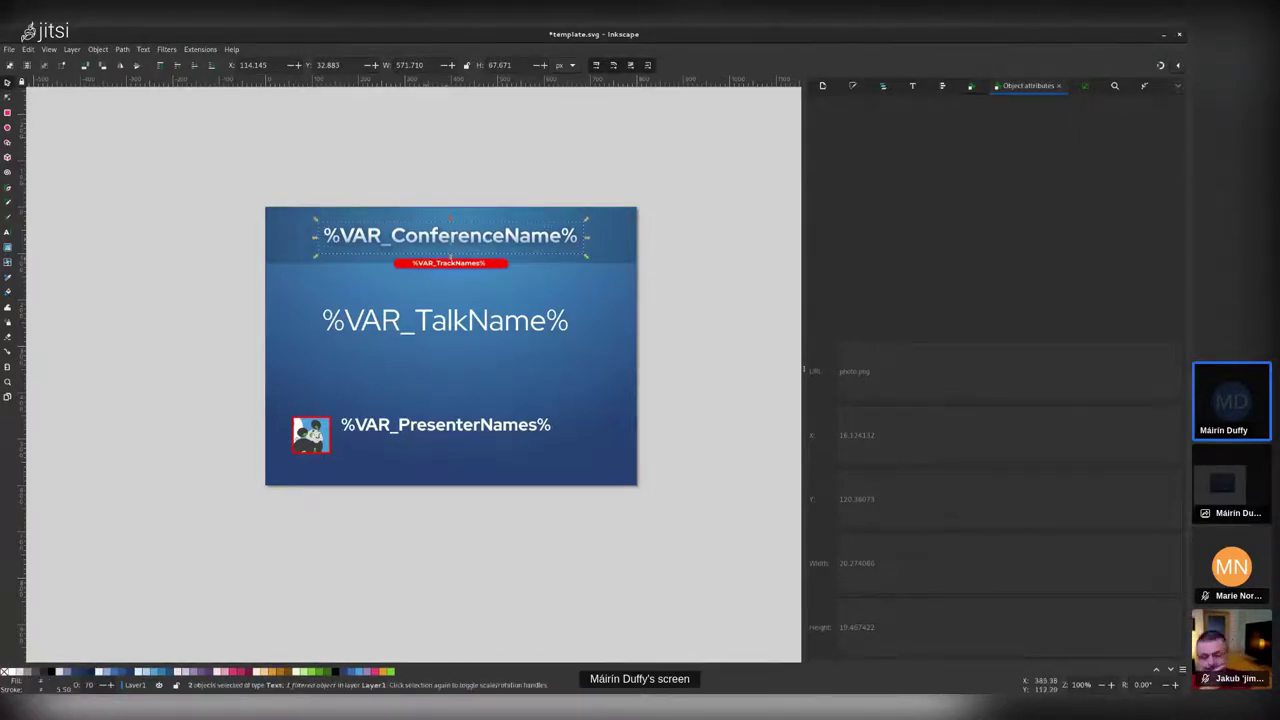
click(450, 257)
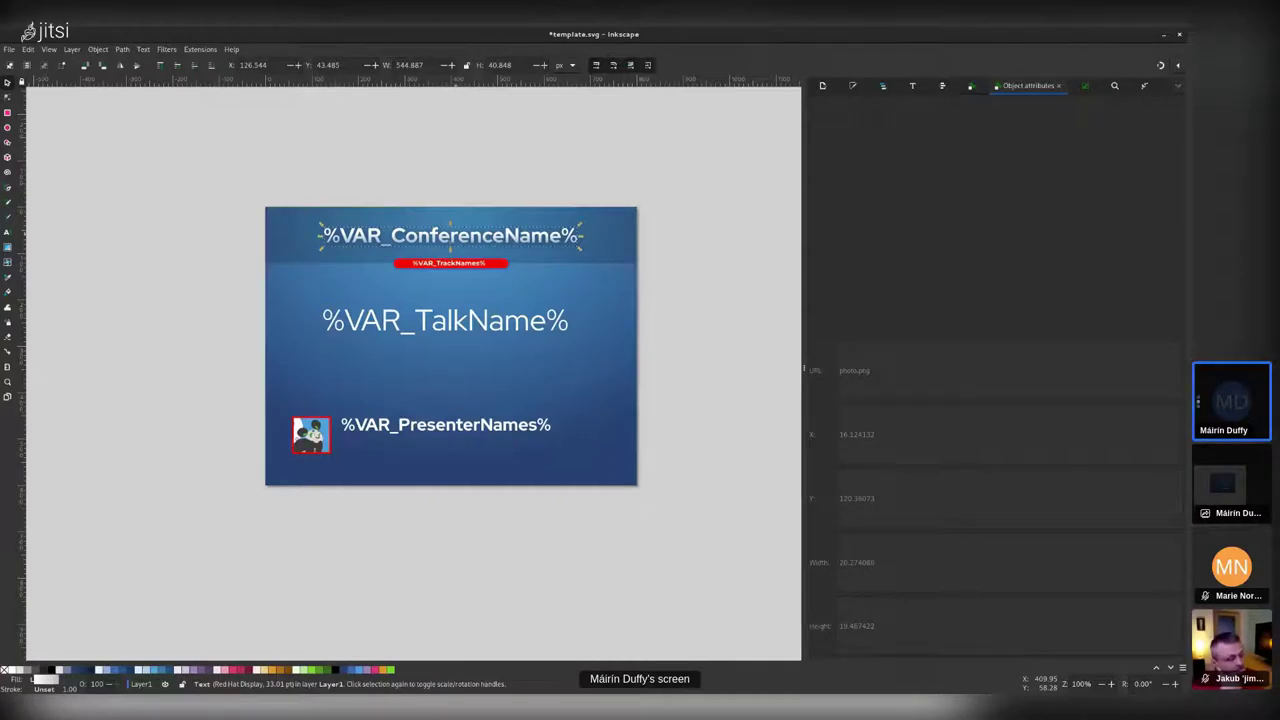
- Shift the %VAR_ConferenceName% text up off its blurred shadow copy, inspect the shadow, and return the text to its place
key(shift+Up)
key(shift+Up)
key(shift+Up)
click(465, 238)
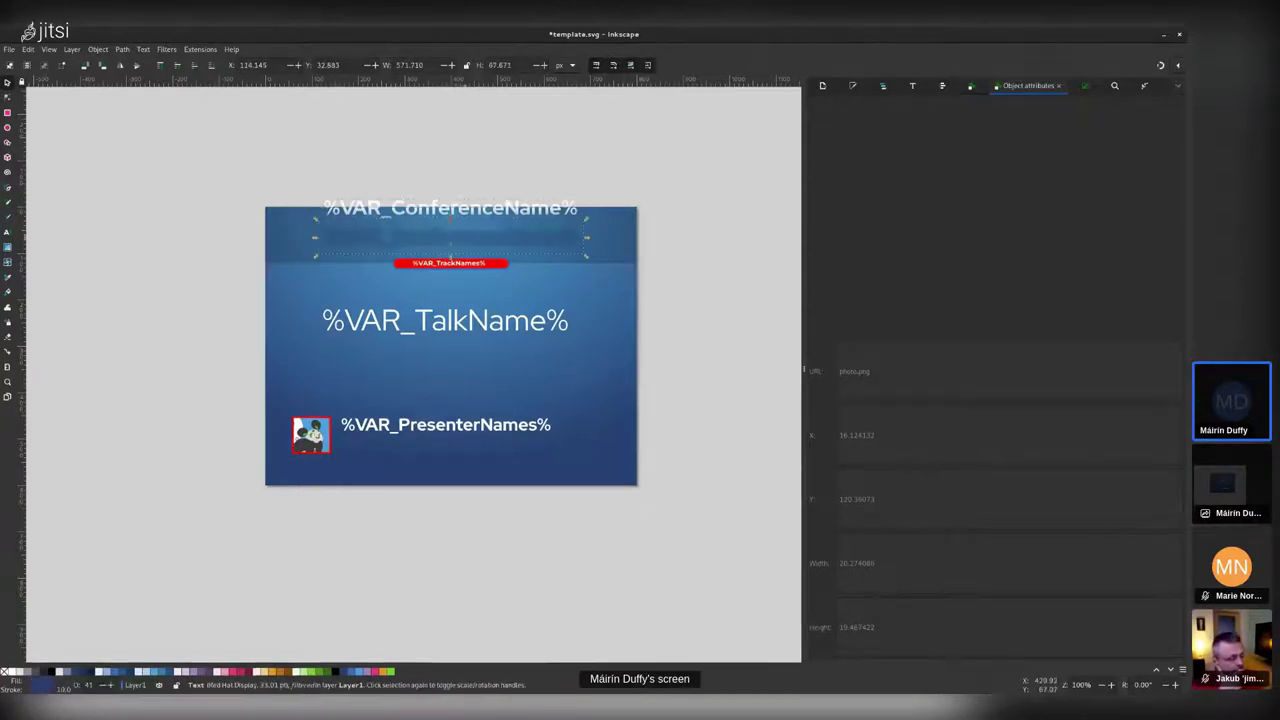
click(462, 212)
drag(452, 208, 453, 235)
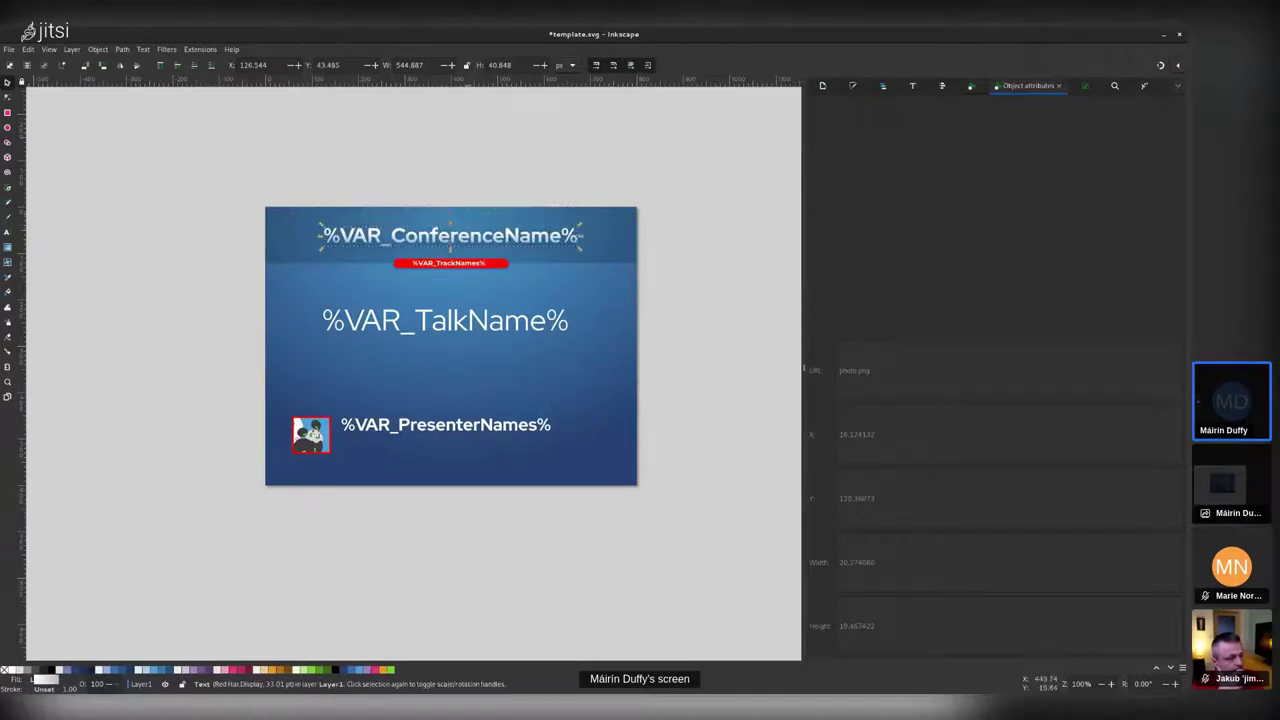
click(467, 196)
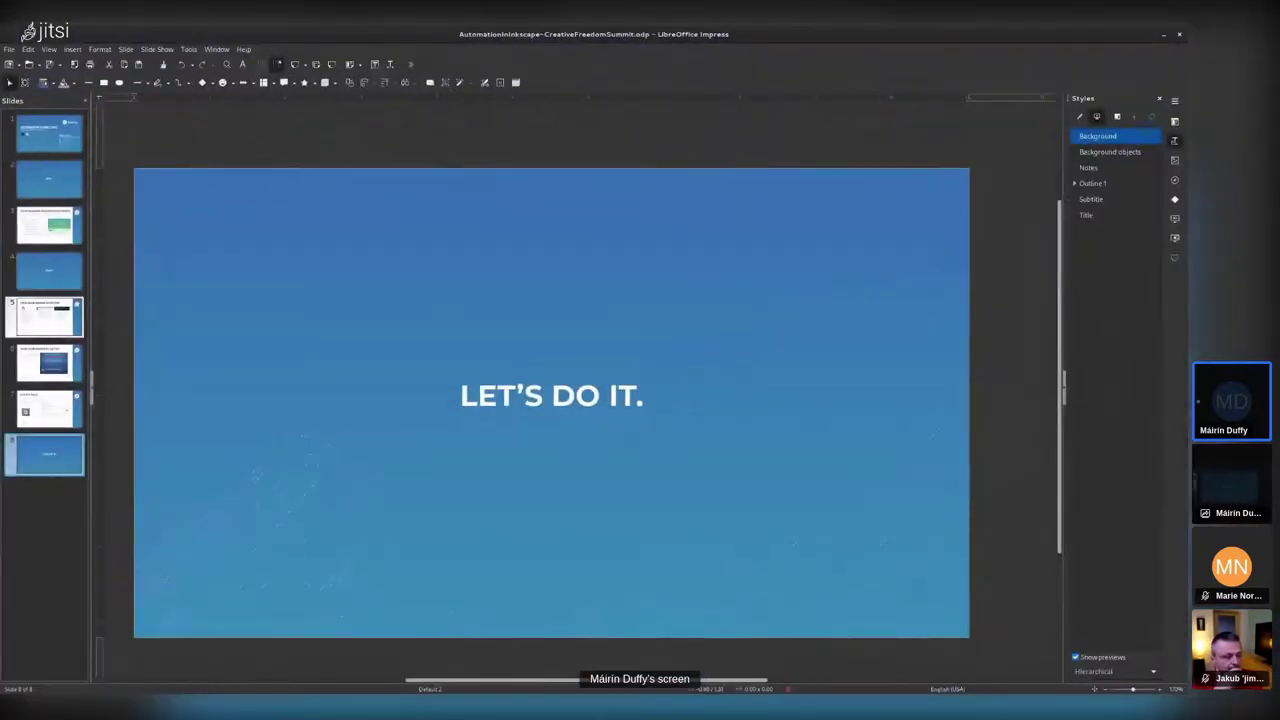
- Show slide 5, Four Components To Do This, in the Impress presentation and check the open windows
click(44, 316)
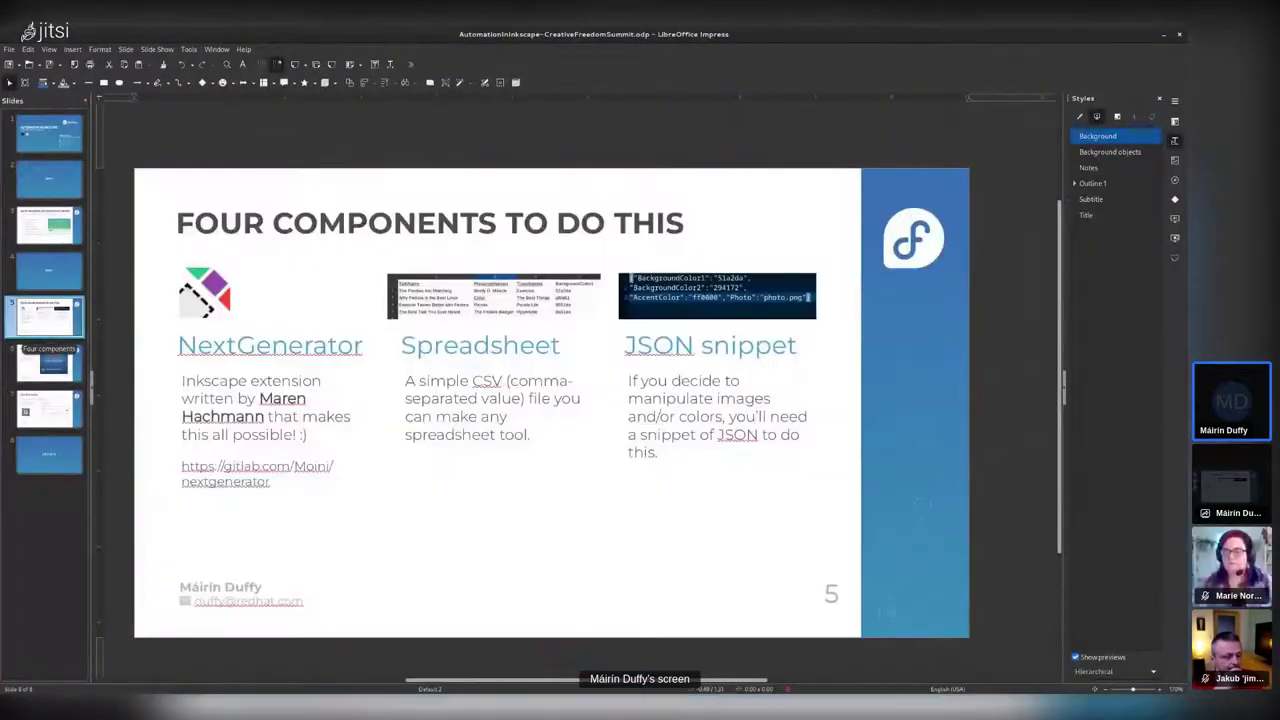
key(super)
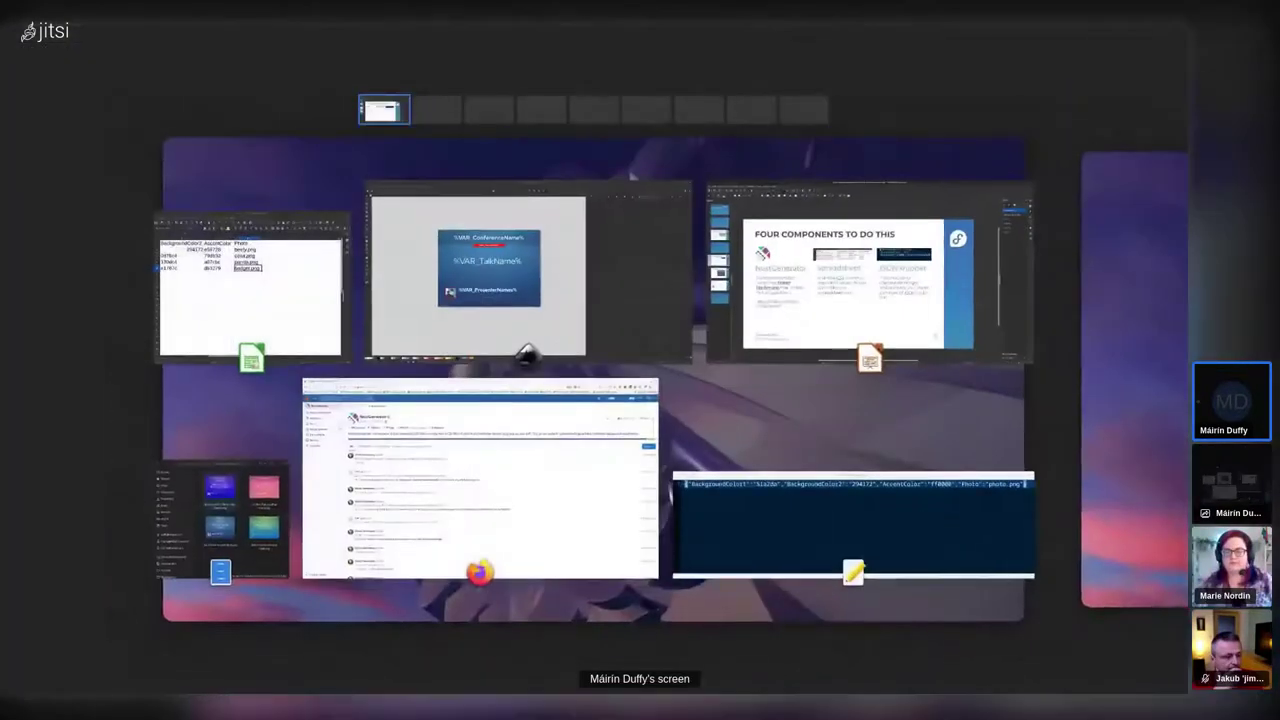
key(super)
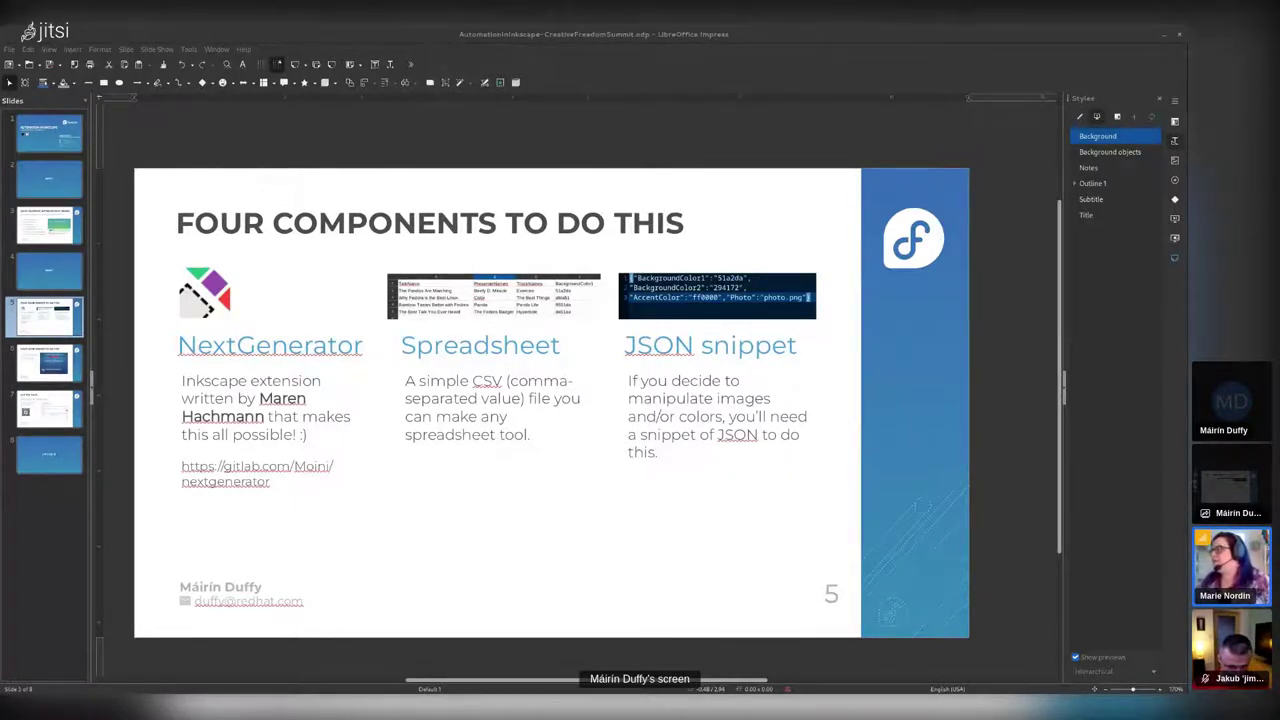
- Switch to the talks.csv spreadsheet, return to its ConferenceName column and widen the window to show more columns
key(super)
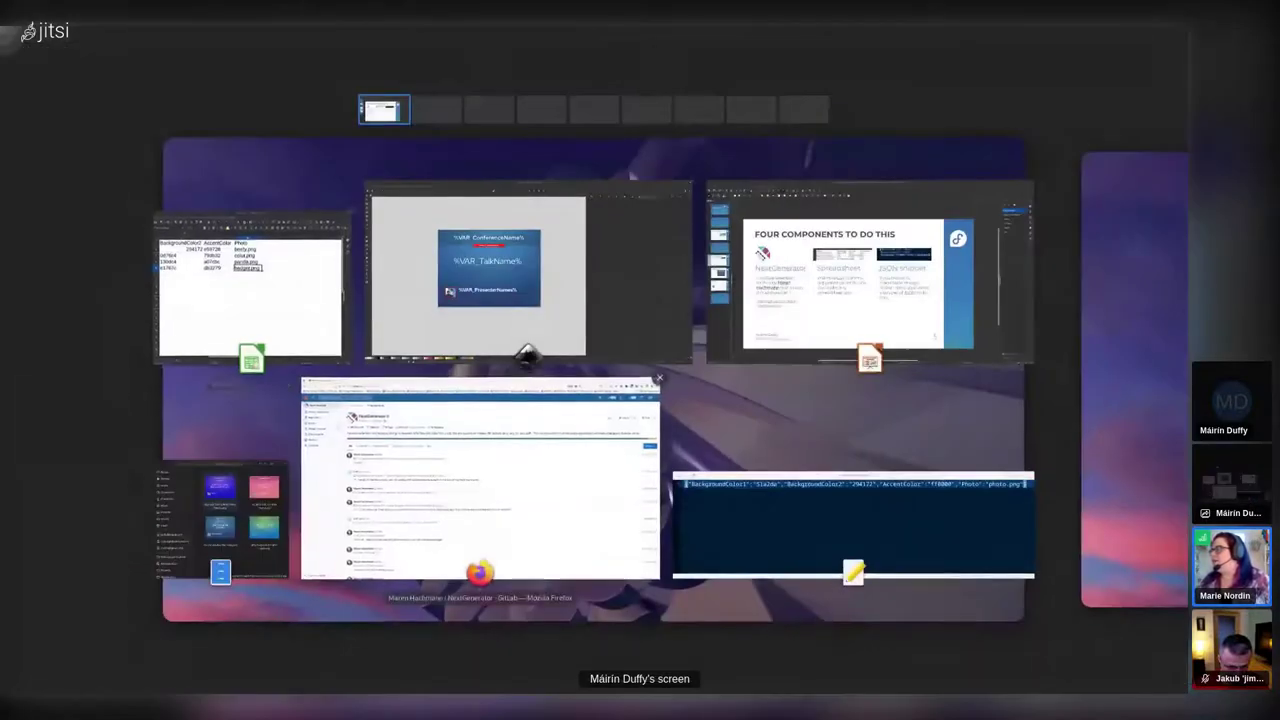
click(252, 300)
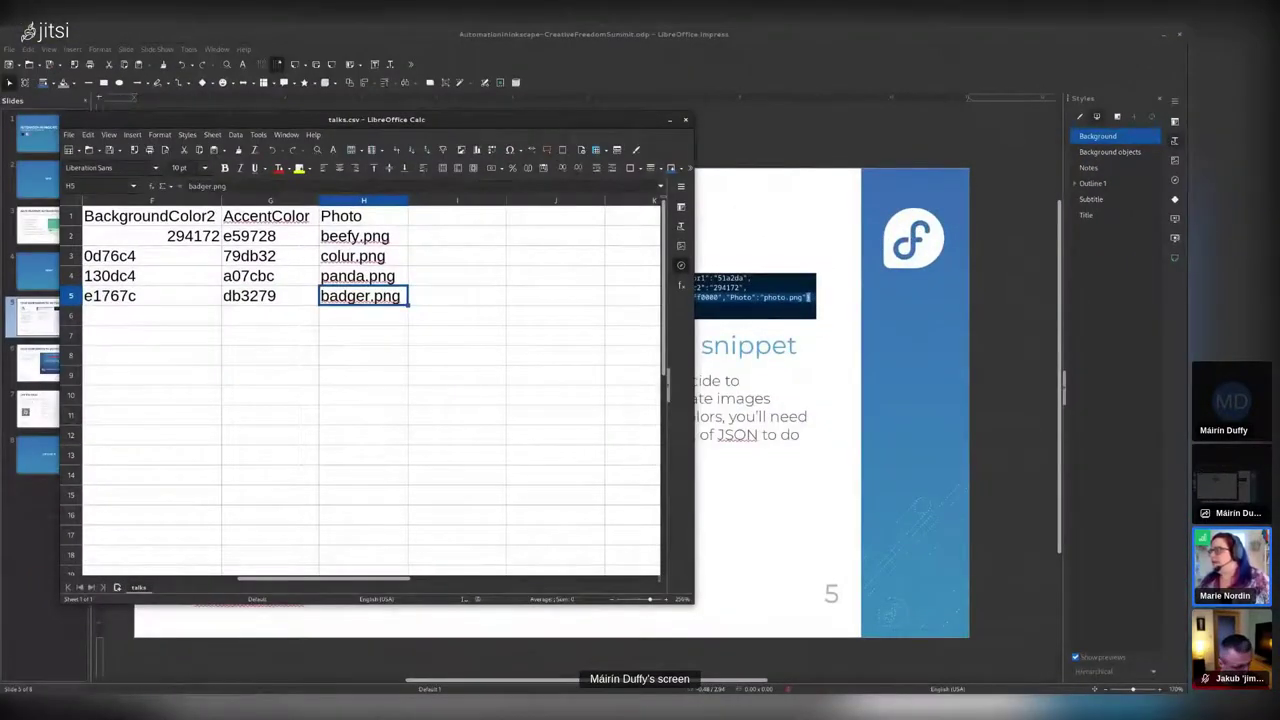
drag(323, 578, 141, 578)
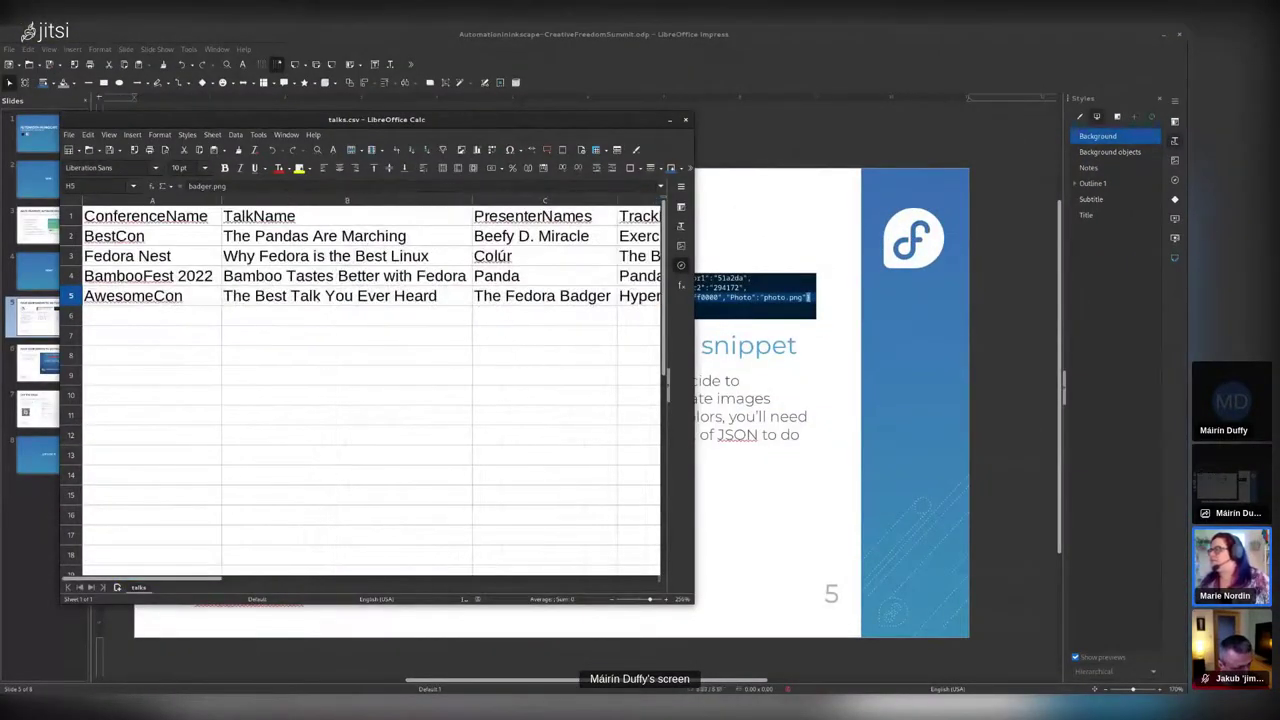
drag(693, 603, 1094, 617)
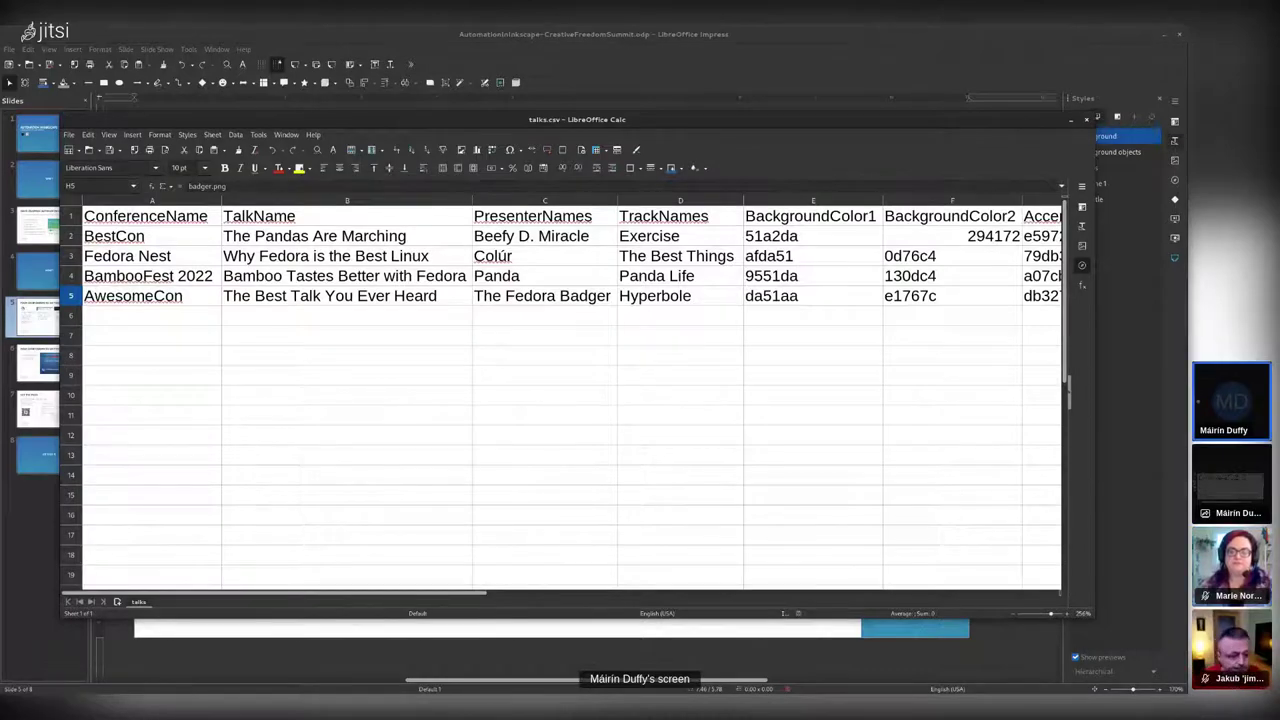
- View the NextGenerator project page on GitLab in Firefox and return to the template in Inkscape
key(super)
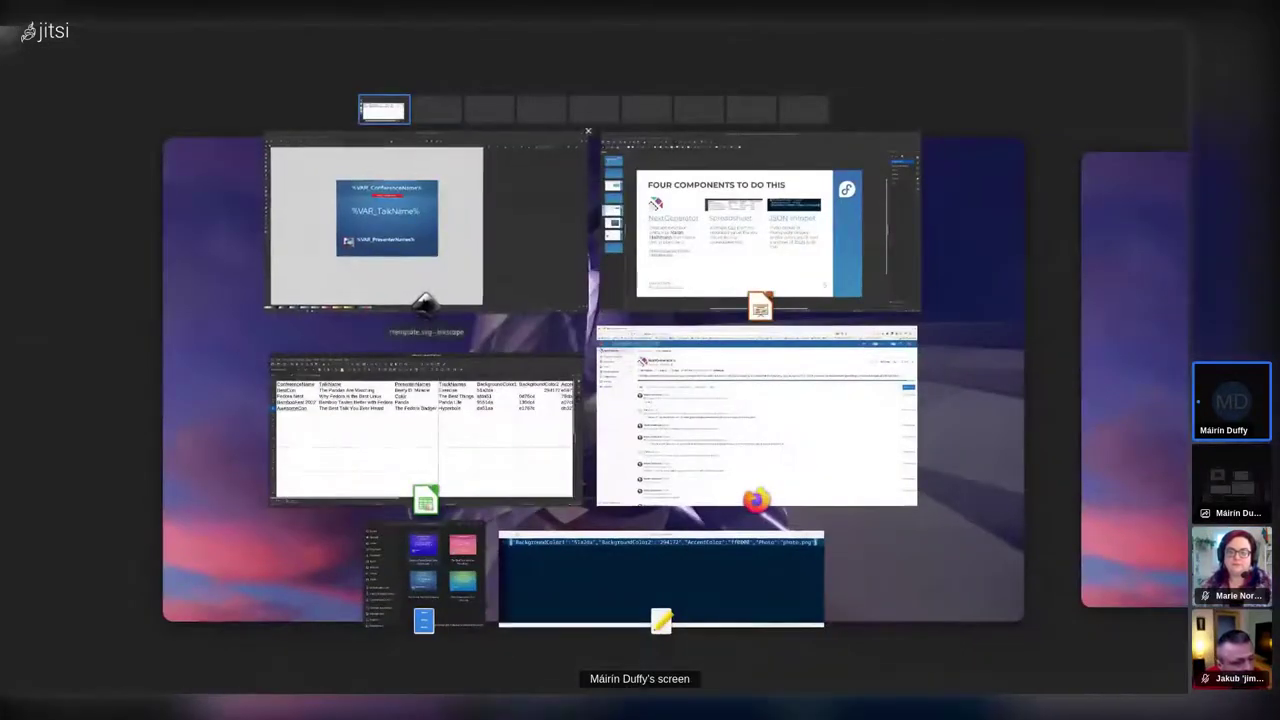
click(757, 414)
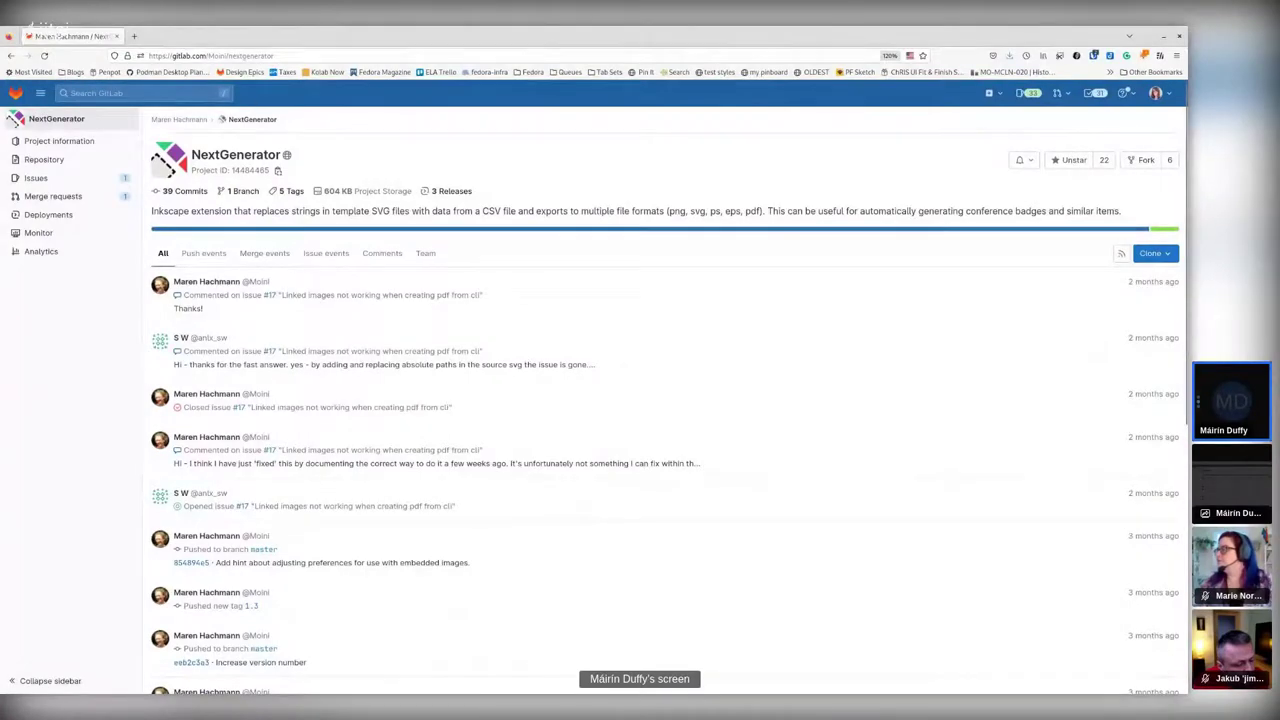
key(super)
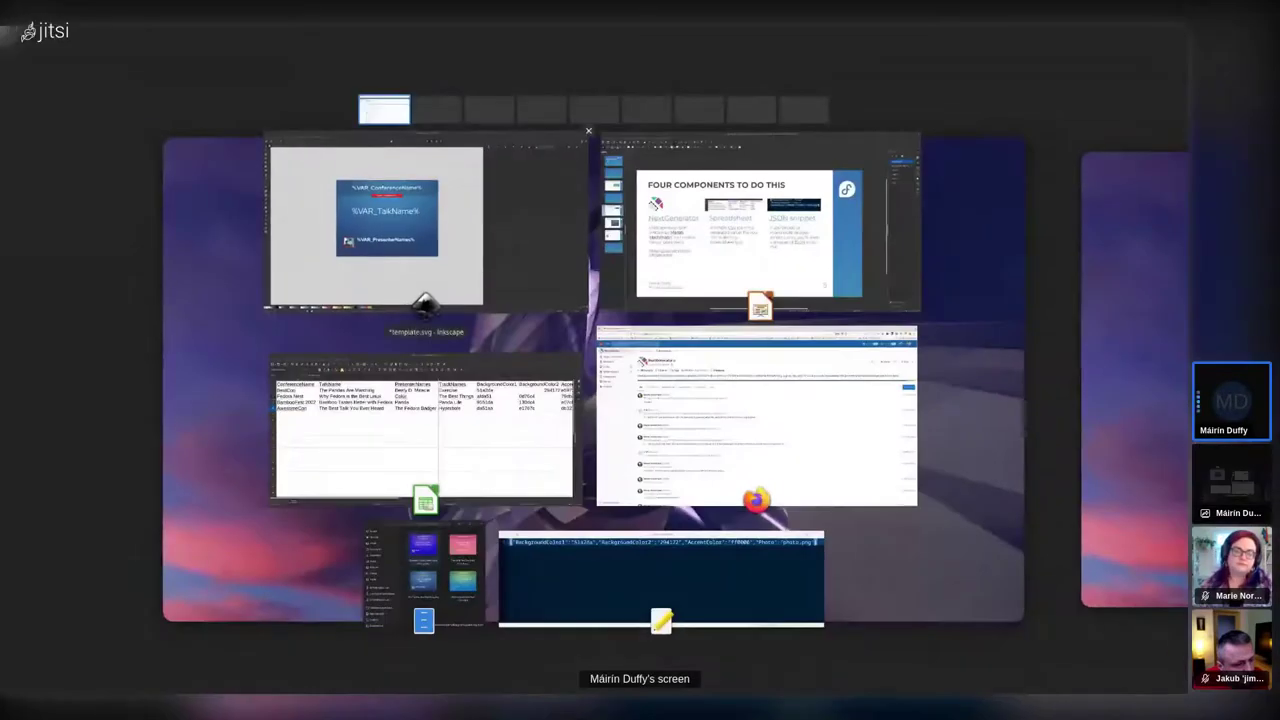
click(423, 297)
- Open NextGenerator, read its help on replacing text and attributes in an enlarged dialog, and close it
click(200, 49)
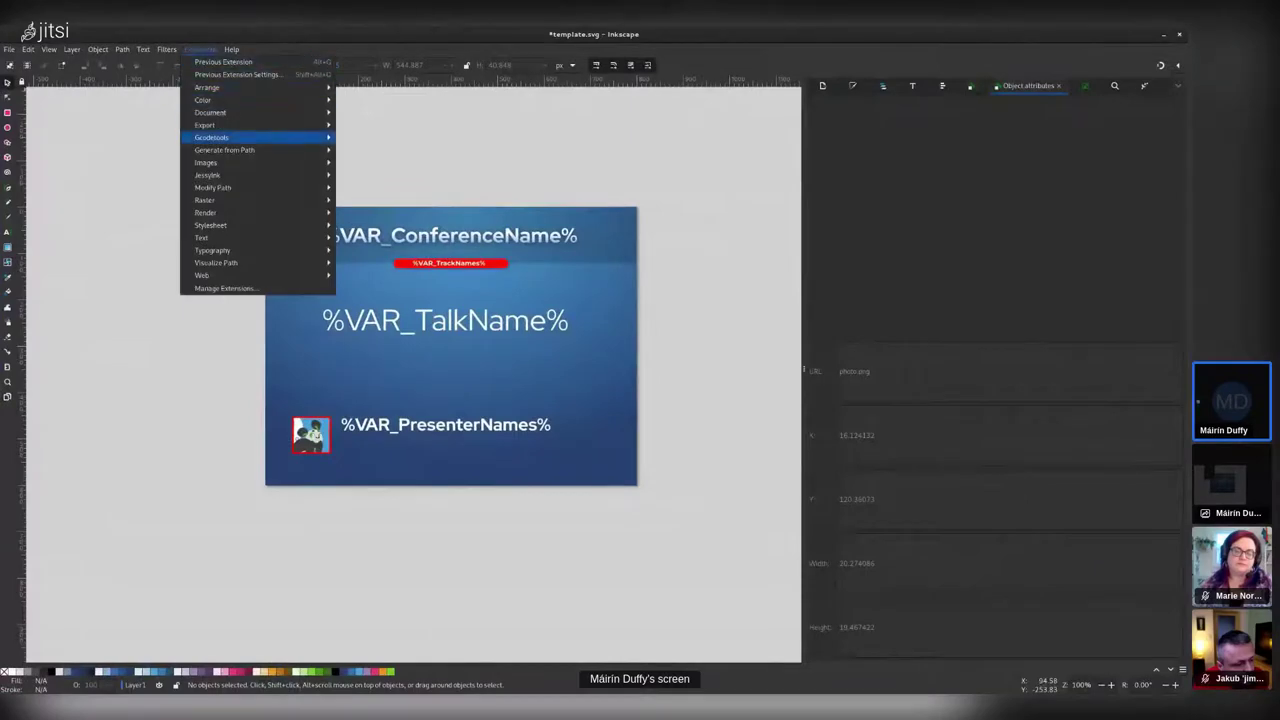
key(Right)
key(Down)
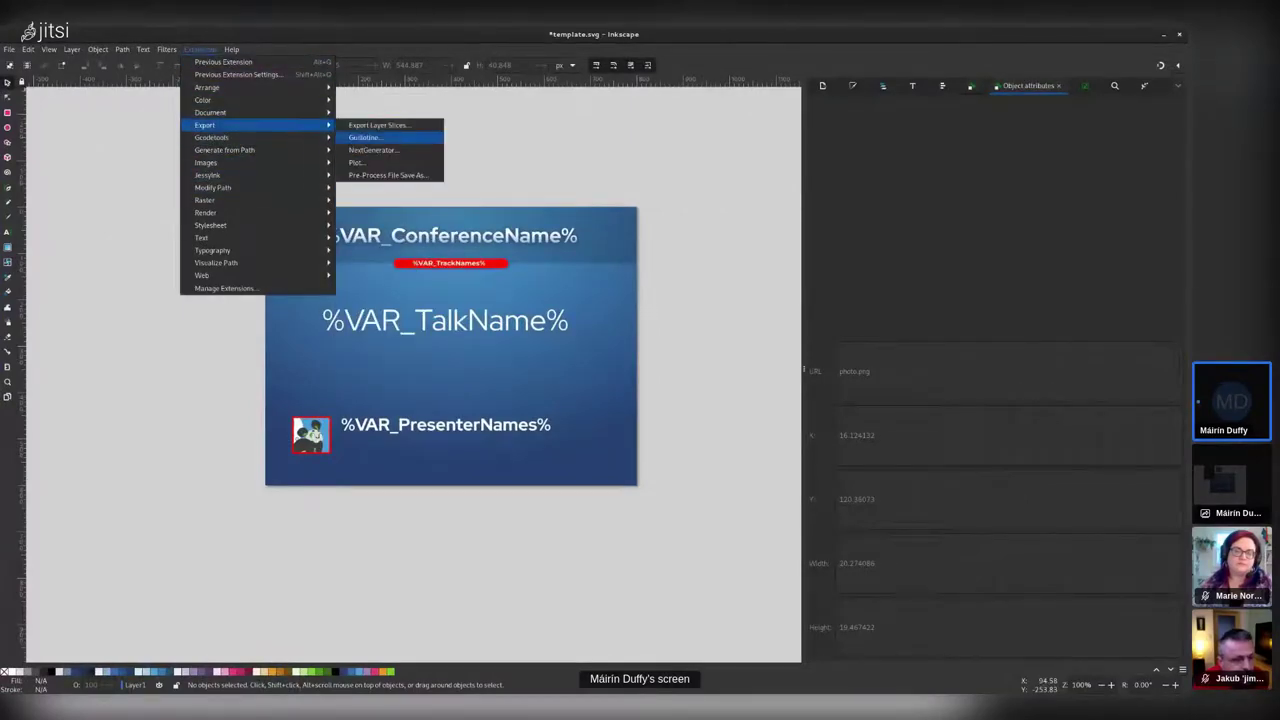
key(Down)
key(Return)
click(84, 80)
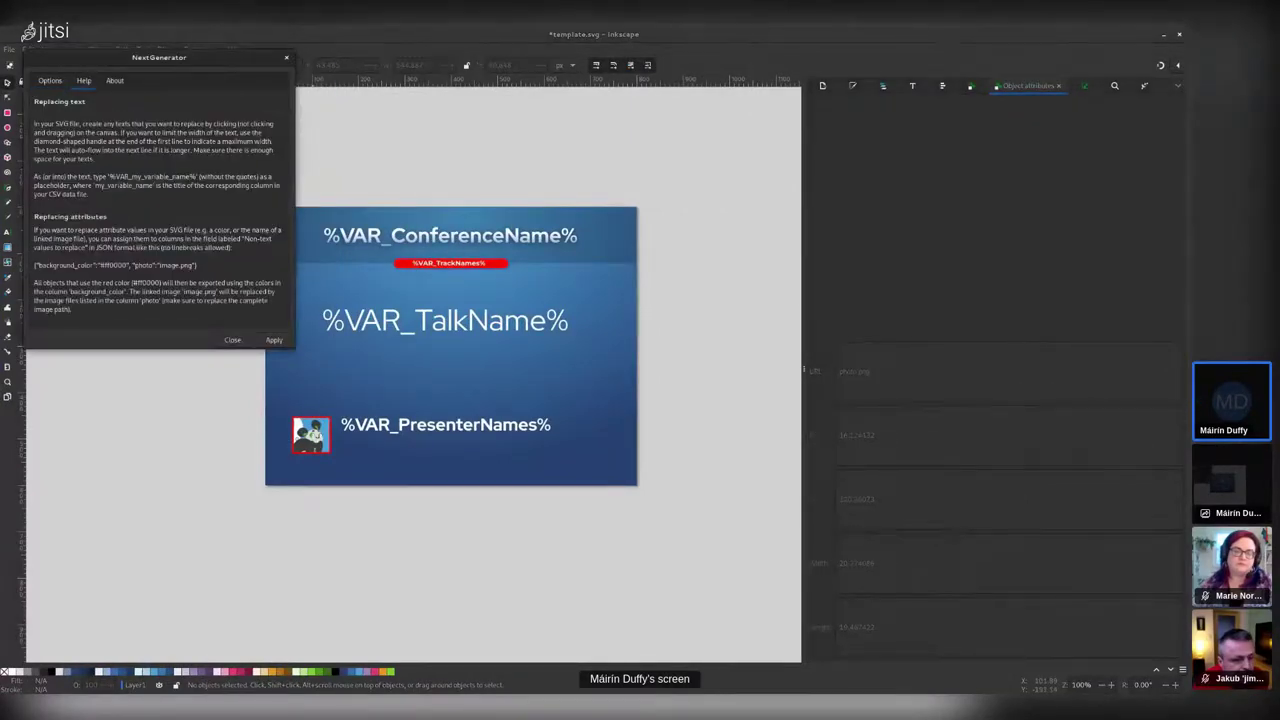
drag(159, 57, 531, 117)
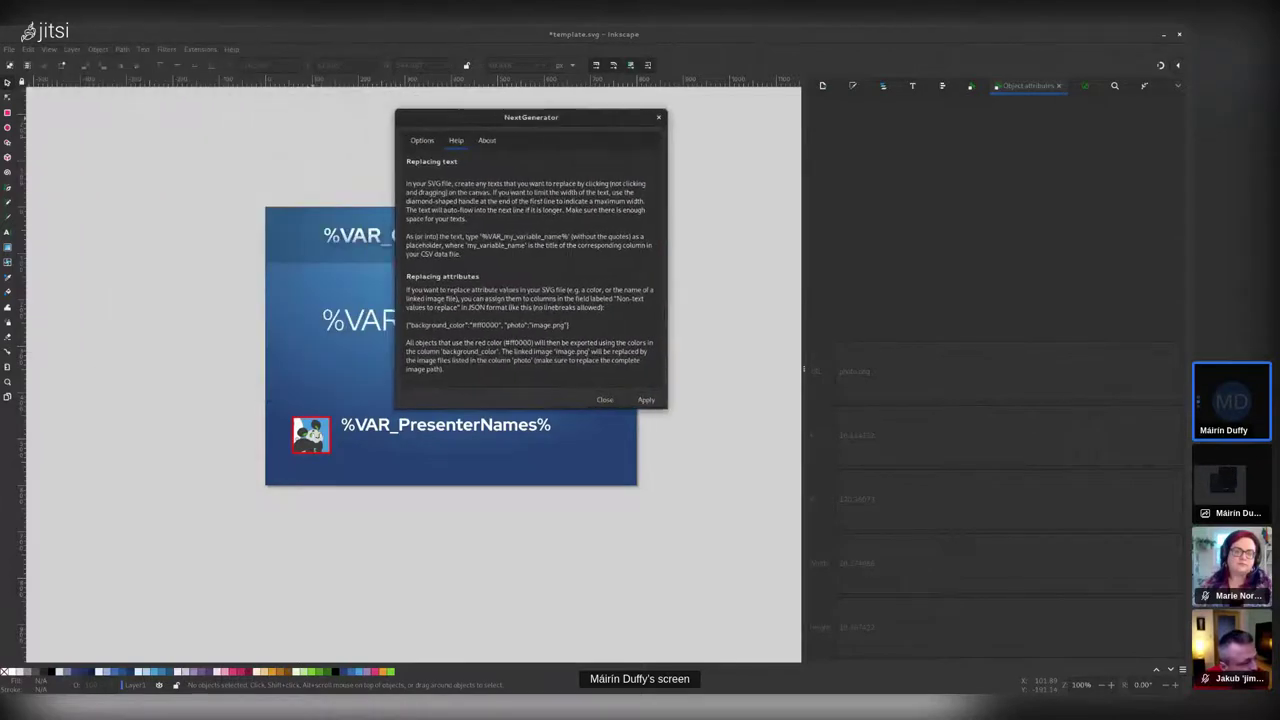
drag(665, 406, 720, 468)
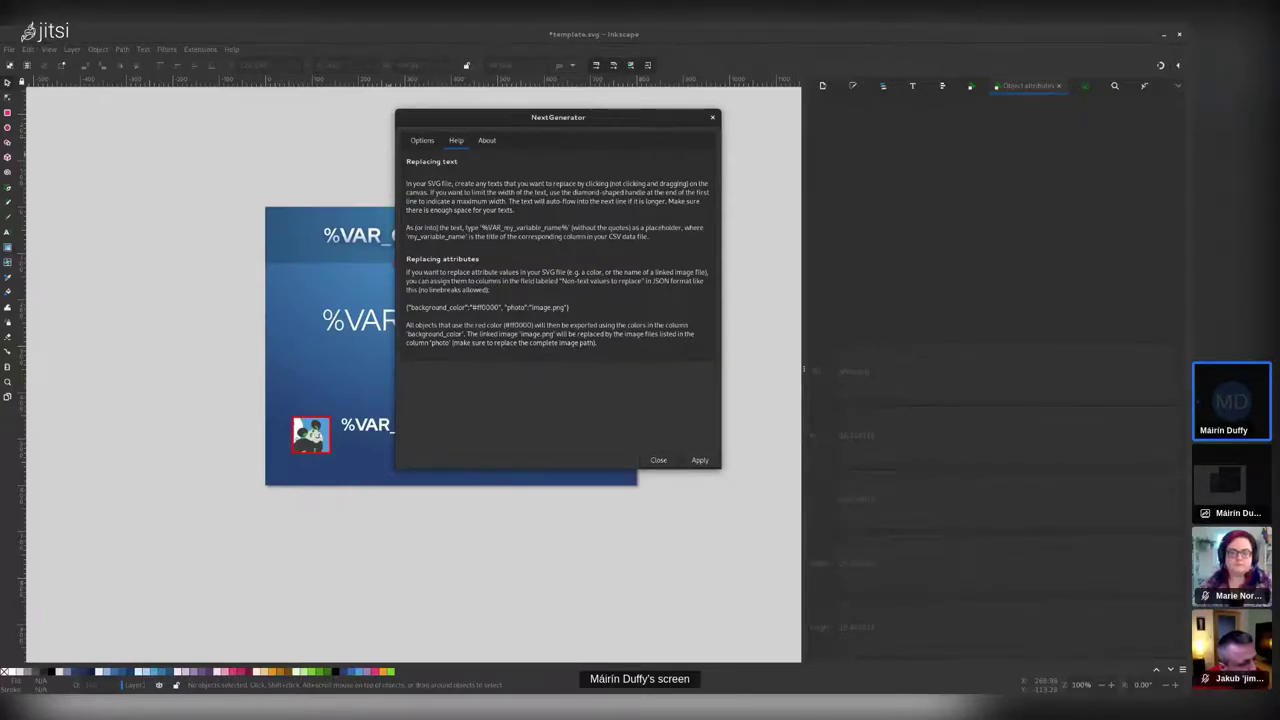
click(658, 460)
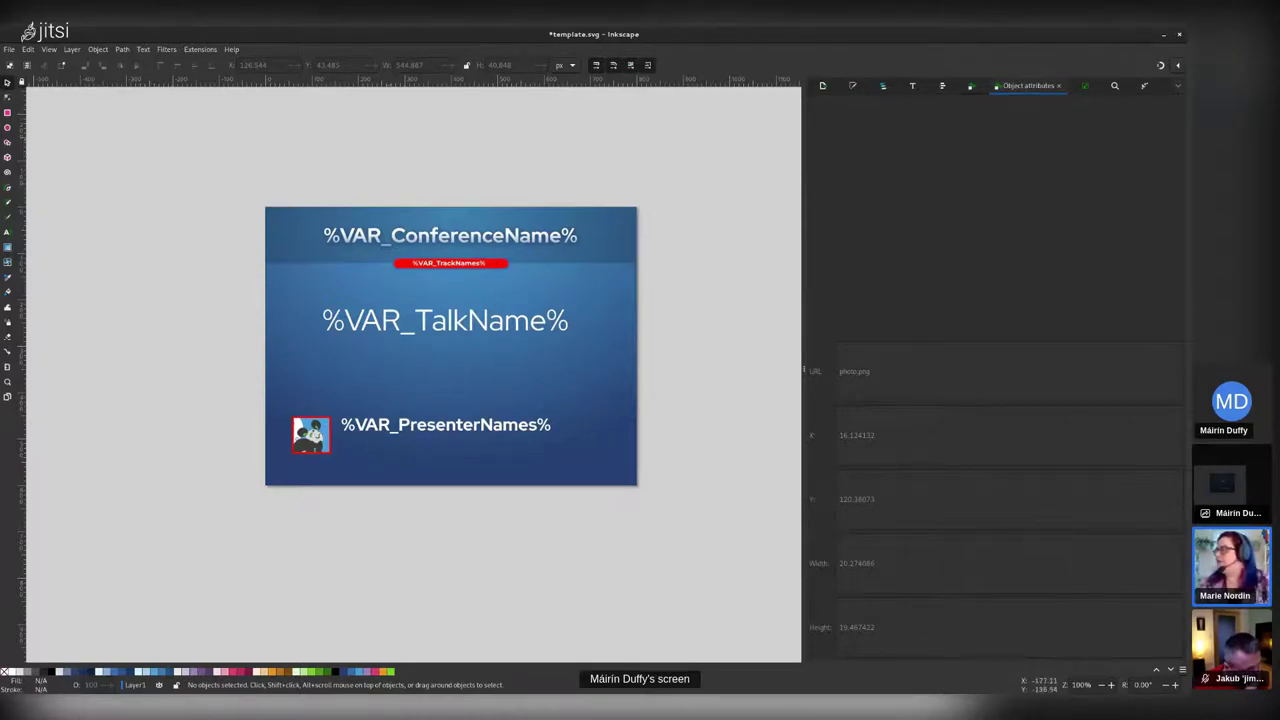
- Reopen the NextGenerator options, move the dialog toward the middle of the canvas and set the export file format to SVG
click(199, 49)
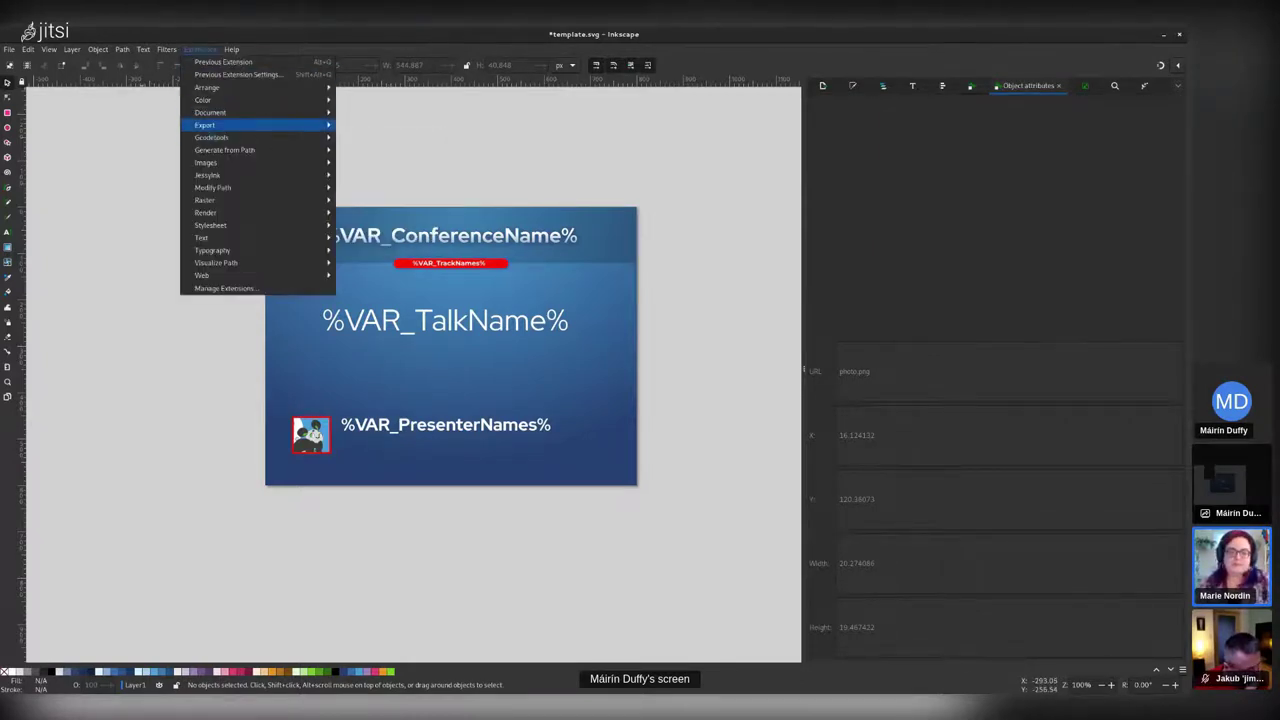
mouse_move(257, 125)
click(372, 150)
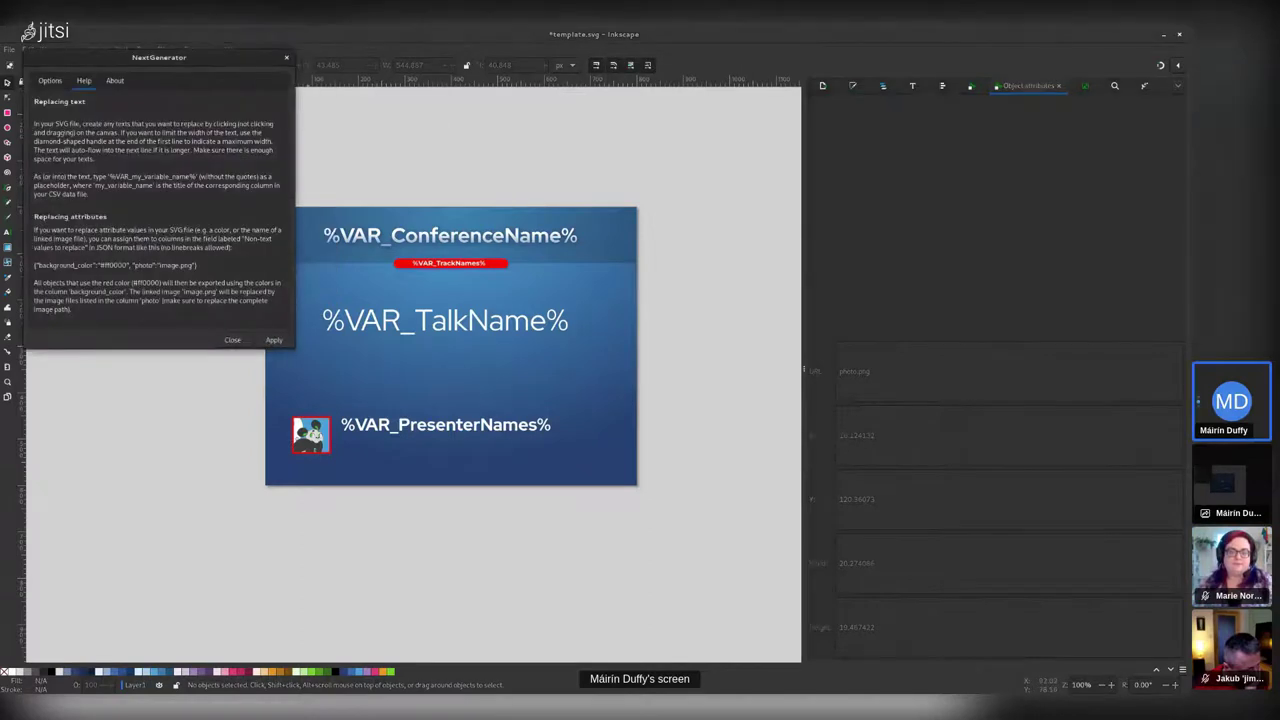
click(49, 80)
drag(159, 57, 566, 93)
click(674, 238)
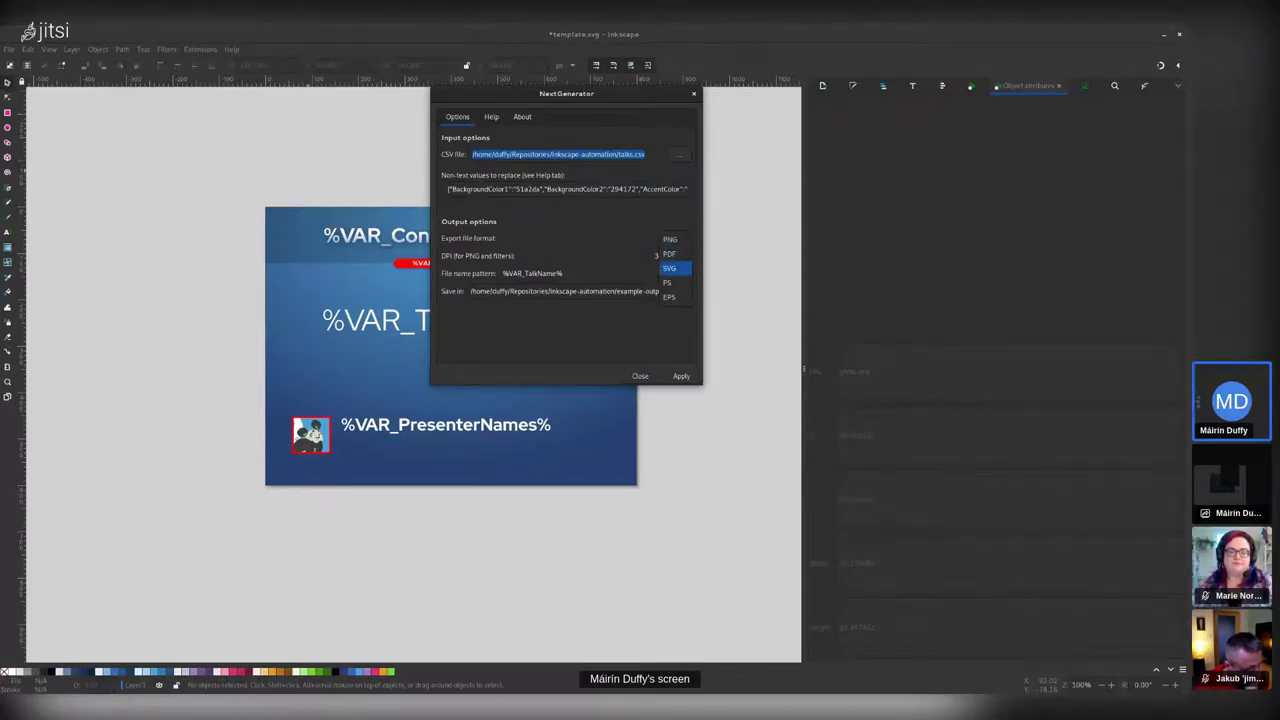
click(669, 268)
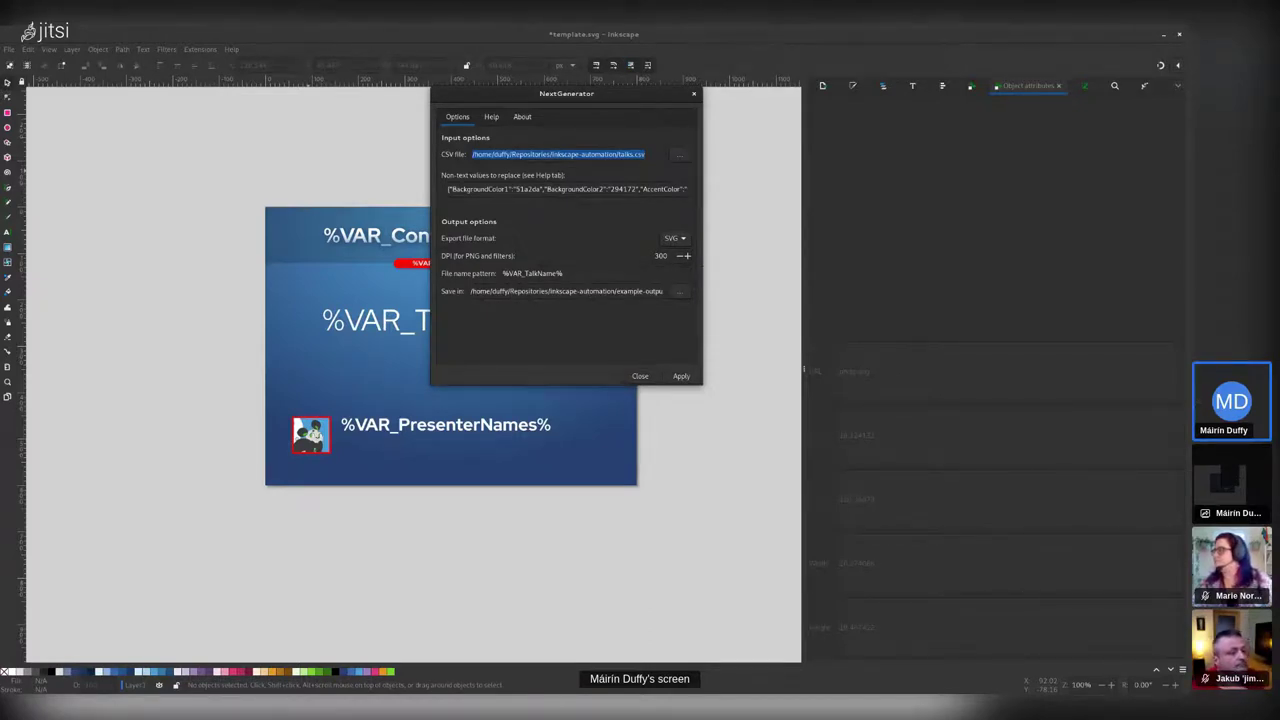
- Bring up the example-output folder window and place it beside the NextGenerator dialog
key(super)
click(424, 575)
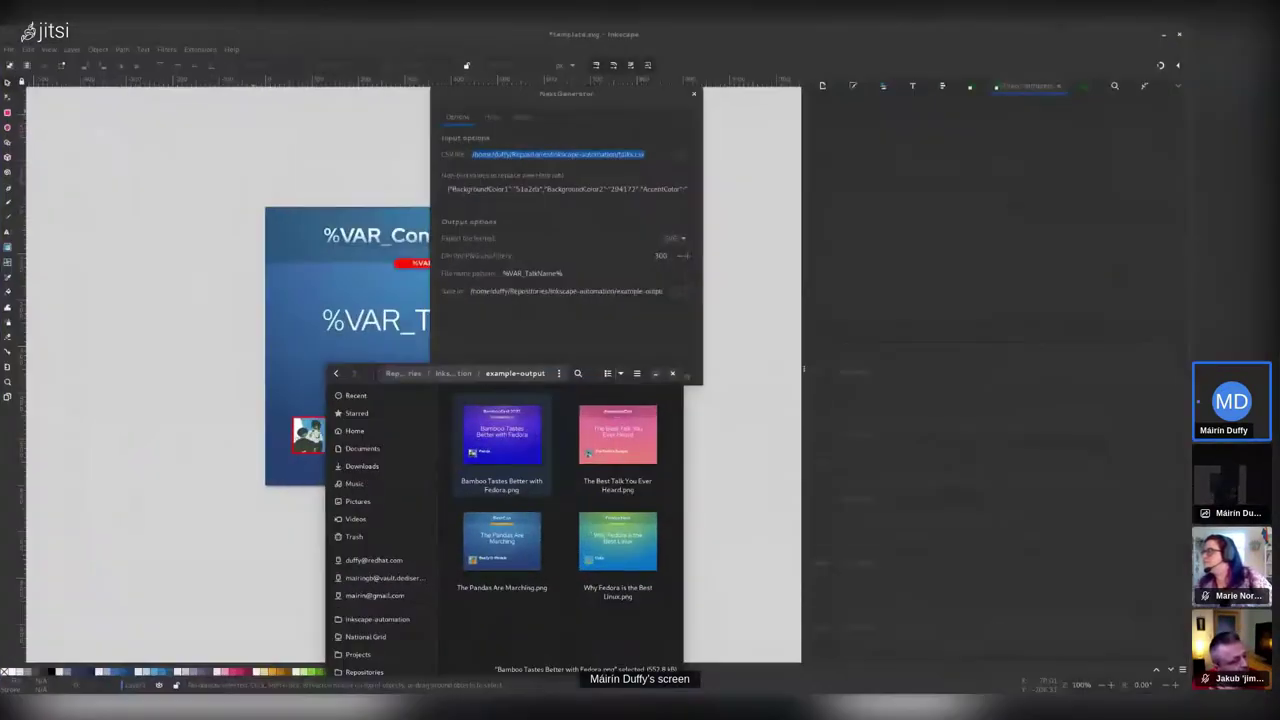
drag(596, 370, 334, 246)
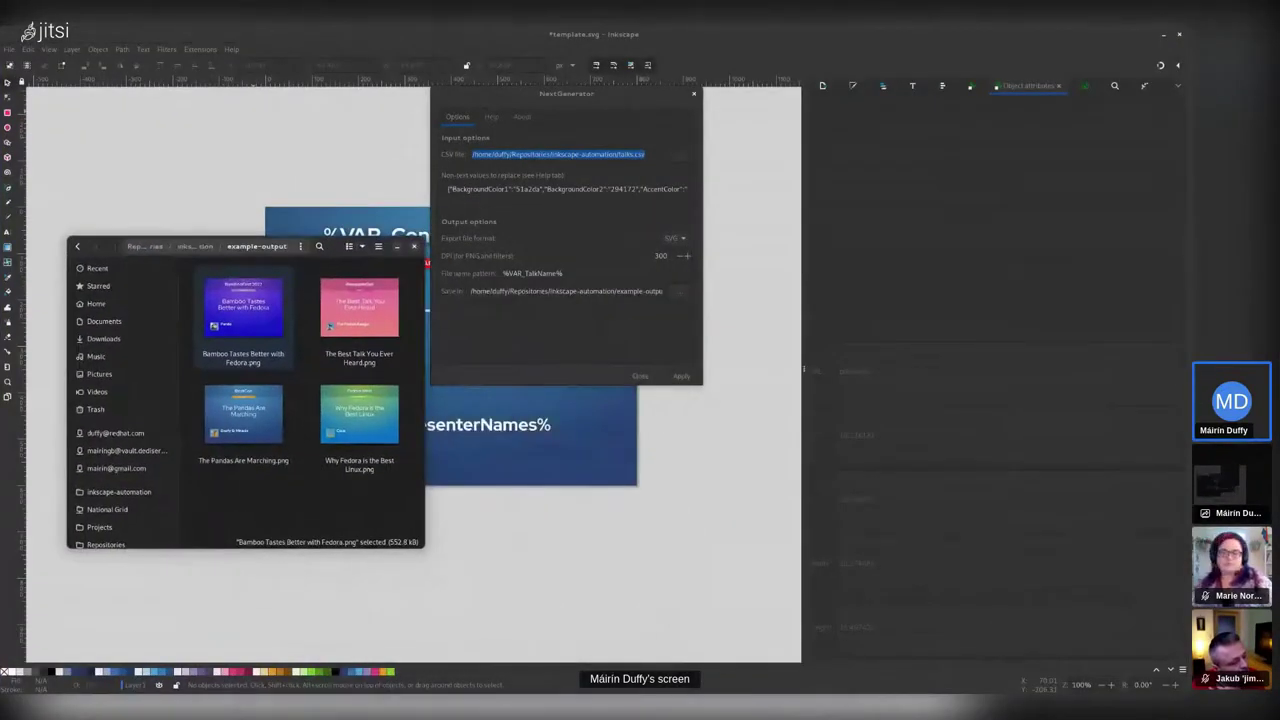
- Run NextGenerator with the current SVG export settings and enlarge the example-output folder window to fit all generated files
key(alt+space)
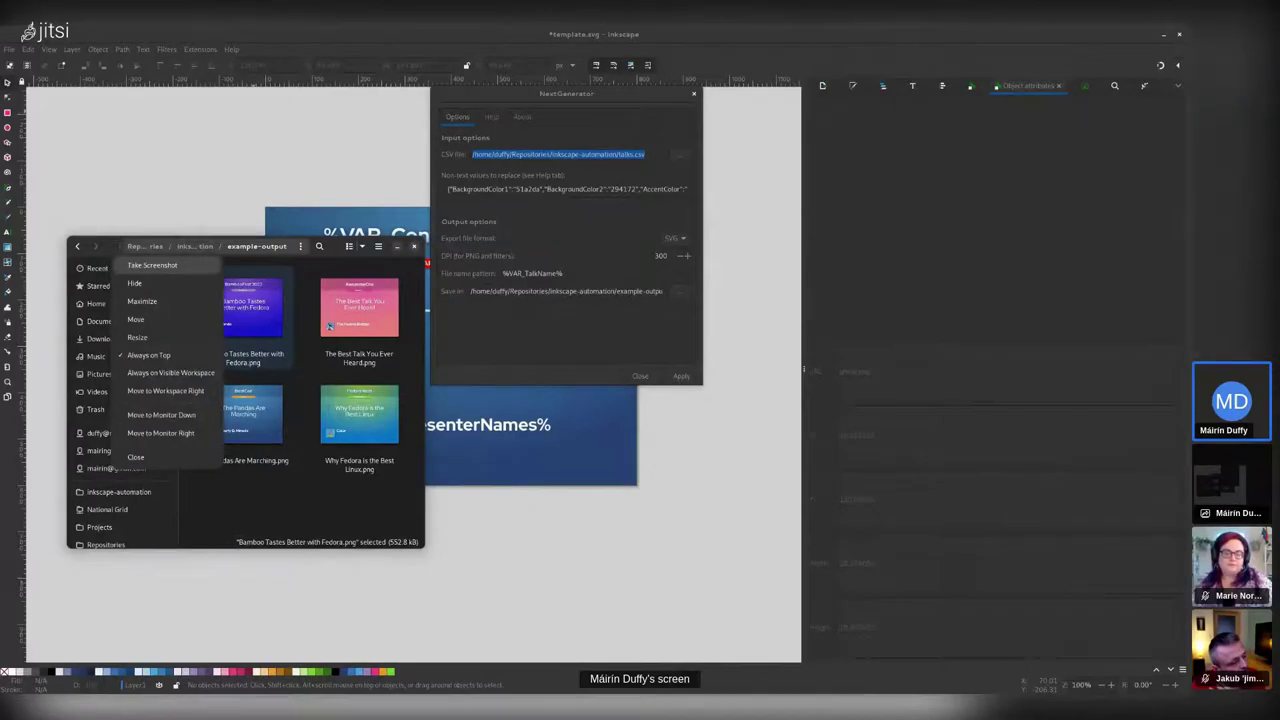
key(Escape)
click(681, 376)
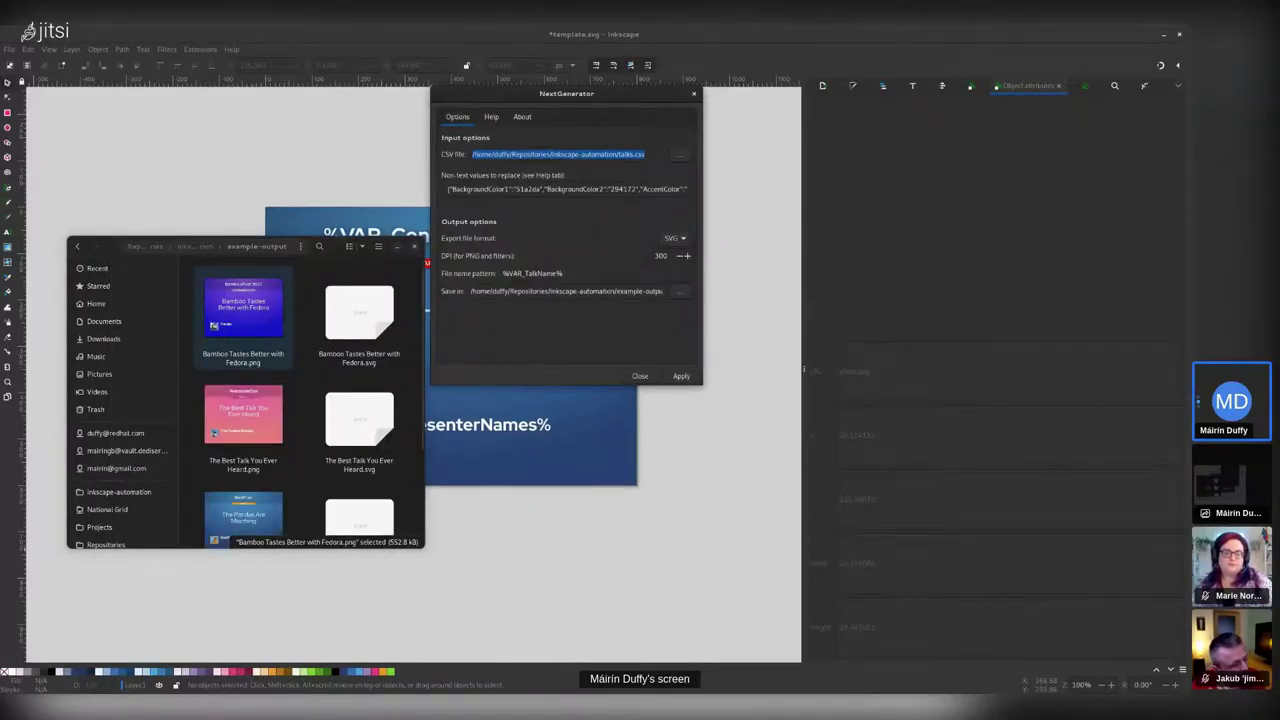
drag(424, 548, 652, 578)
key(Right)
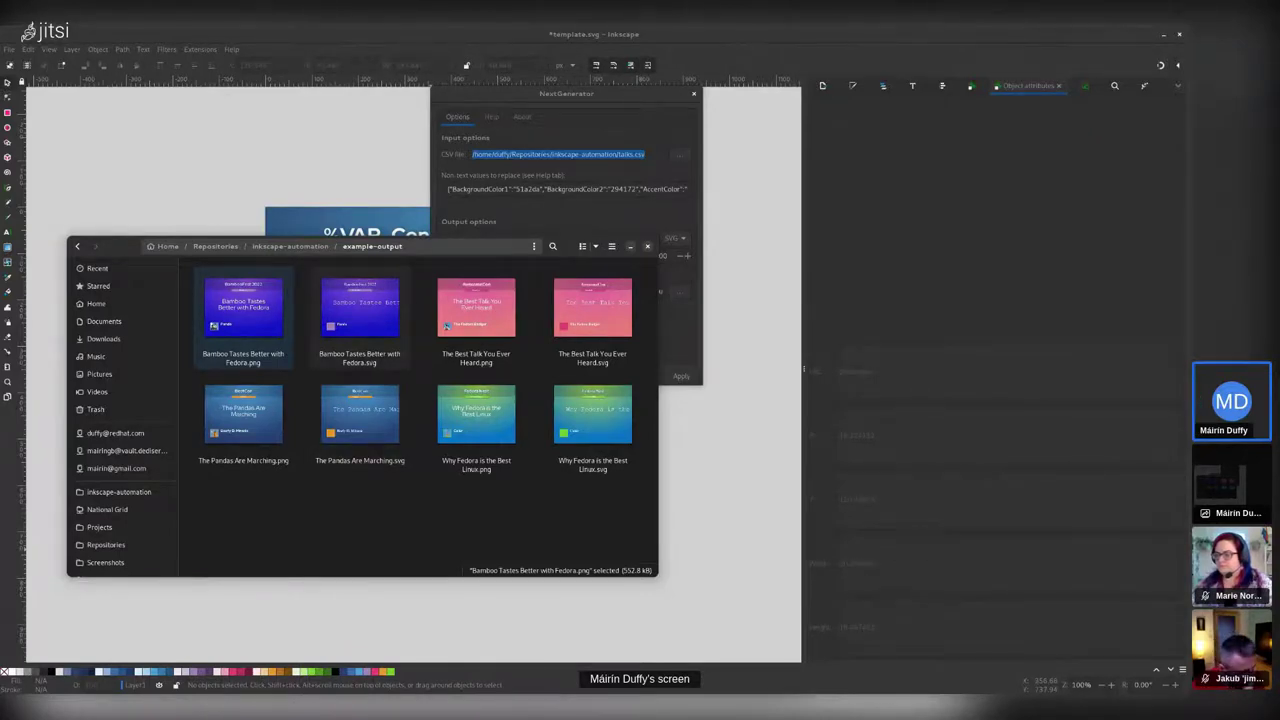
- Open the generated Bamboo Tastes Better with Fedora.svg in Inkscape and move the folder window clear of the slide
right_click(346, 317)
click(395, 341)
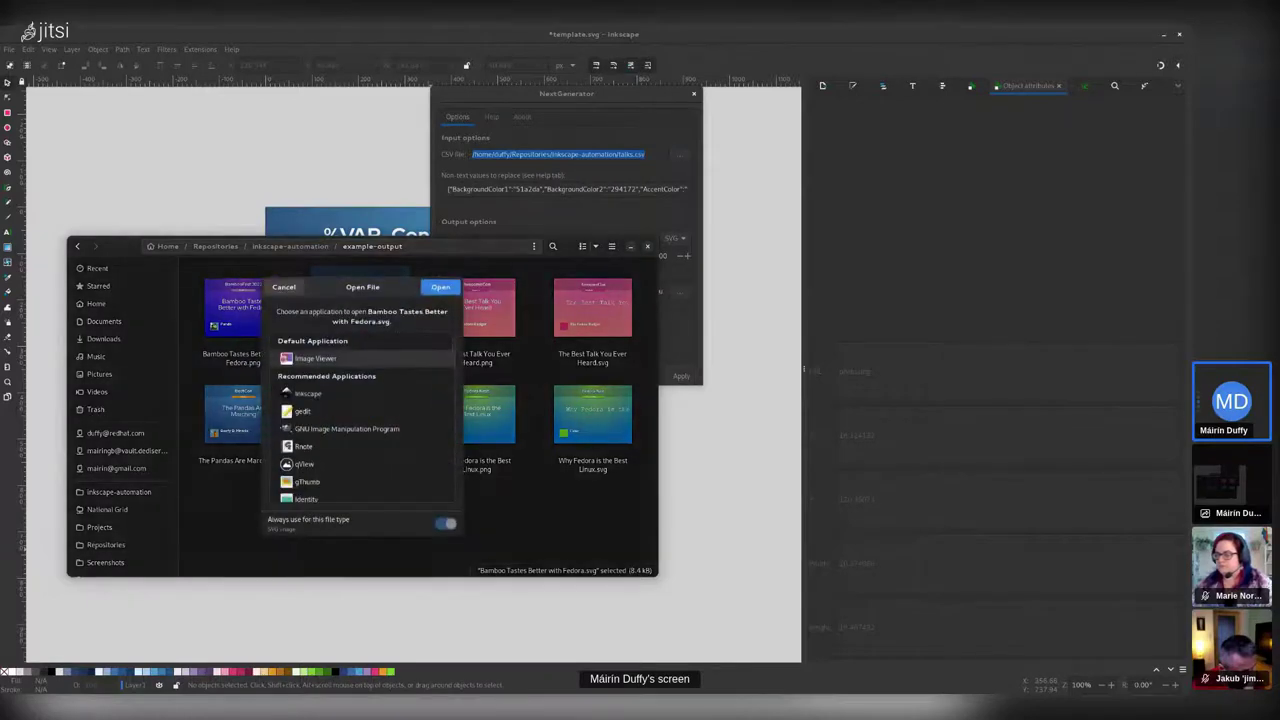
click(308, 393)
click(440, 287)
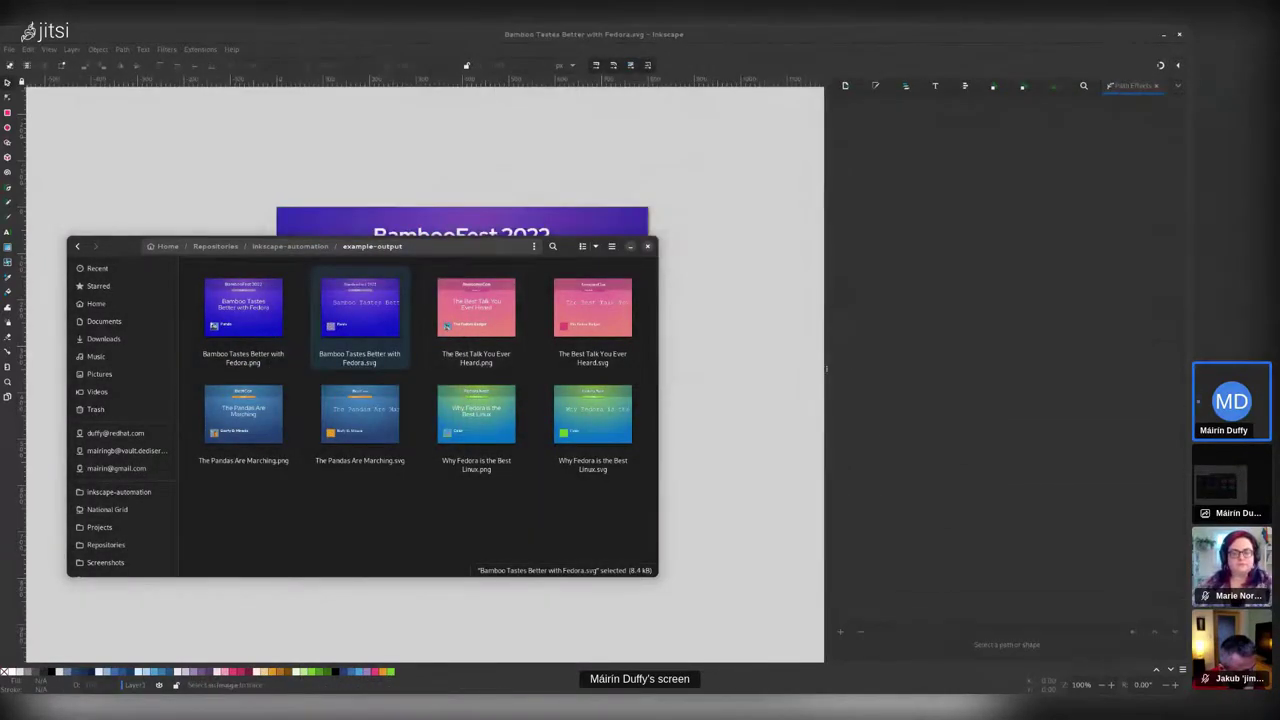
drag(470, 246, 613, 551)
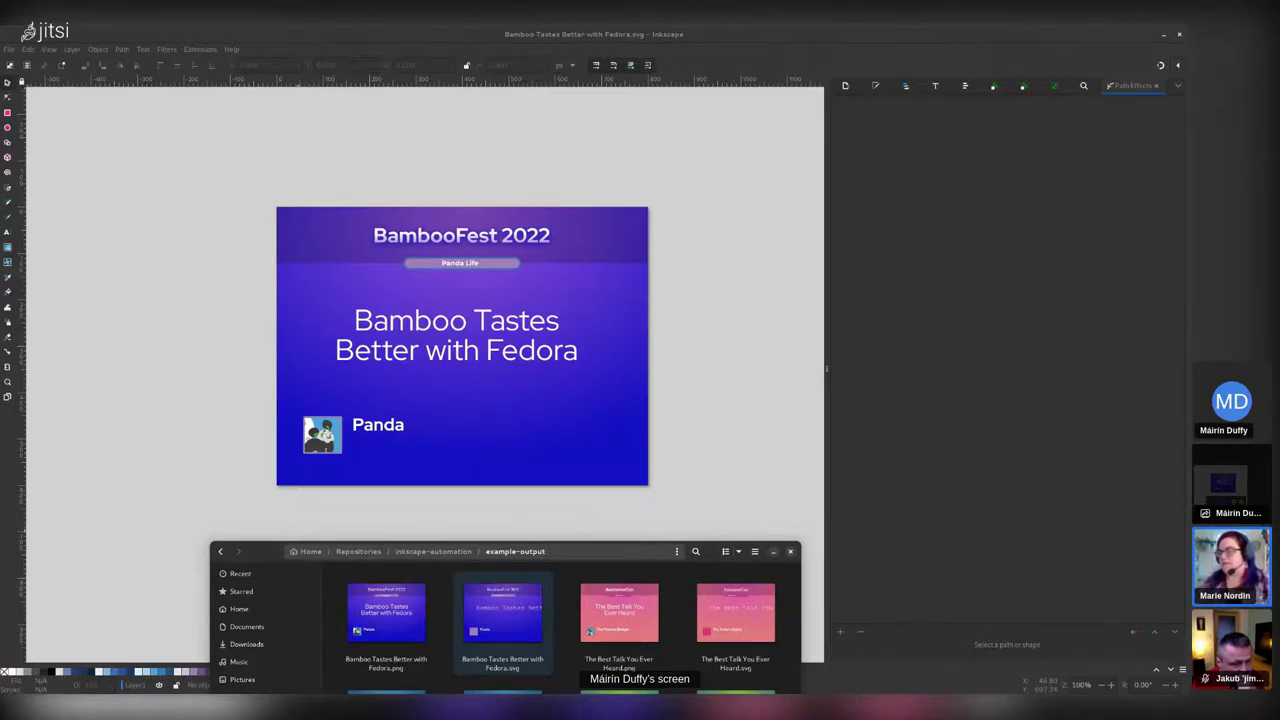
- Go to the inkscape-automation folder and open talks.csv in gedit
drag(600, 551, 580, 321)
mouse_move(3, 30)
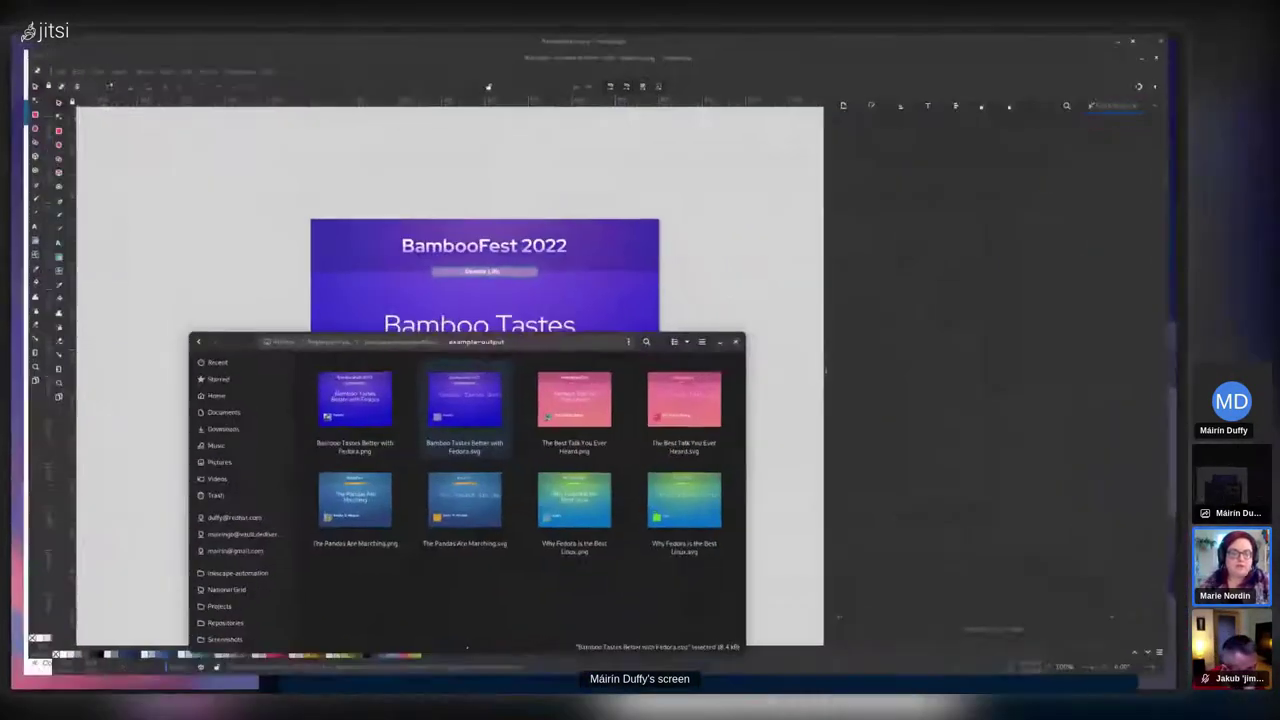
key(super)
click(413, 323)
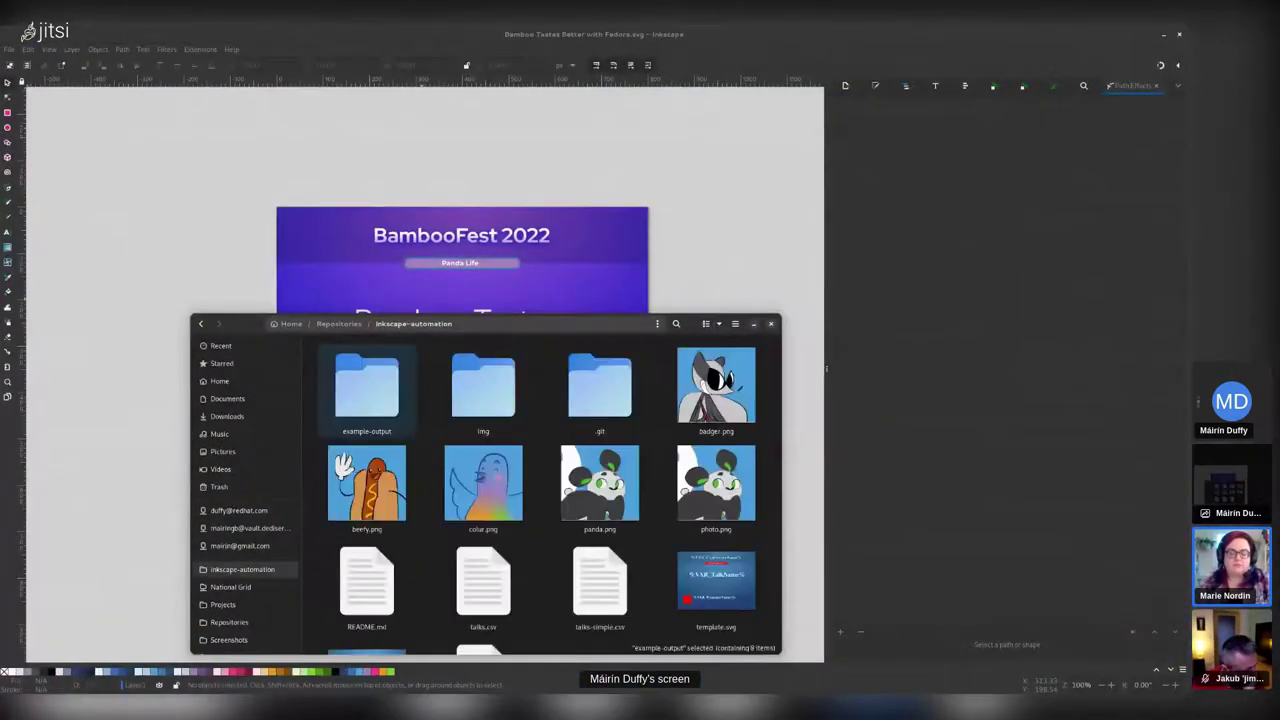
scroll(540, 480, down, 2)
right_click(496, 503)
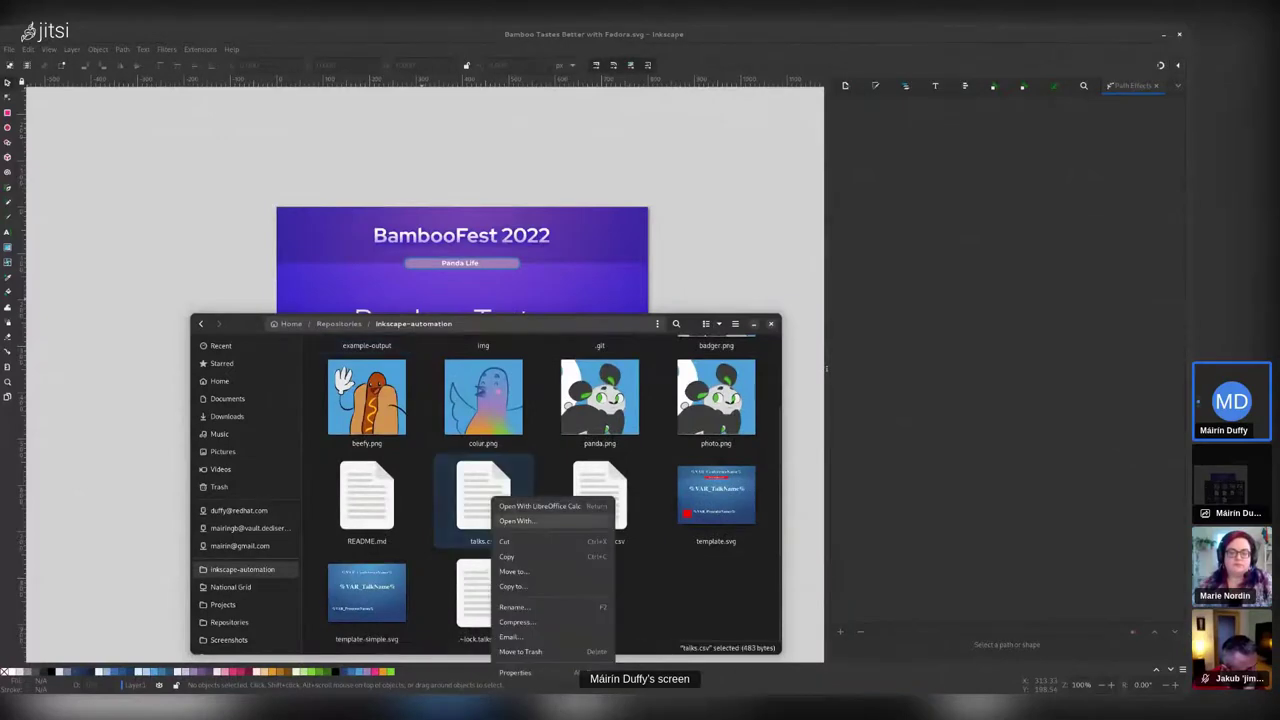
click(516, 521)
click(426, 461)
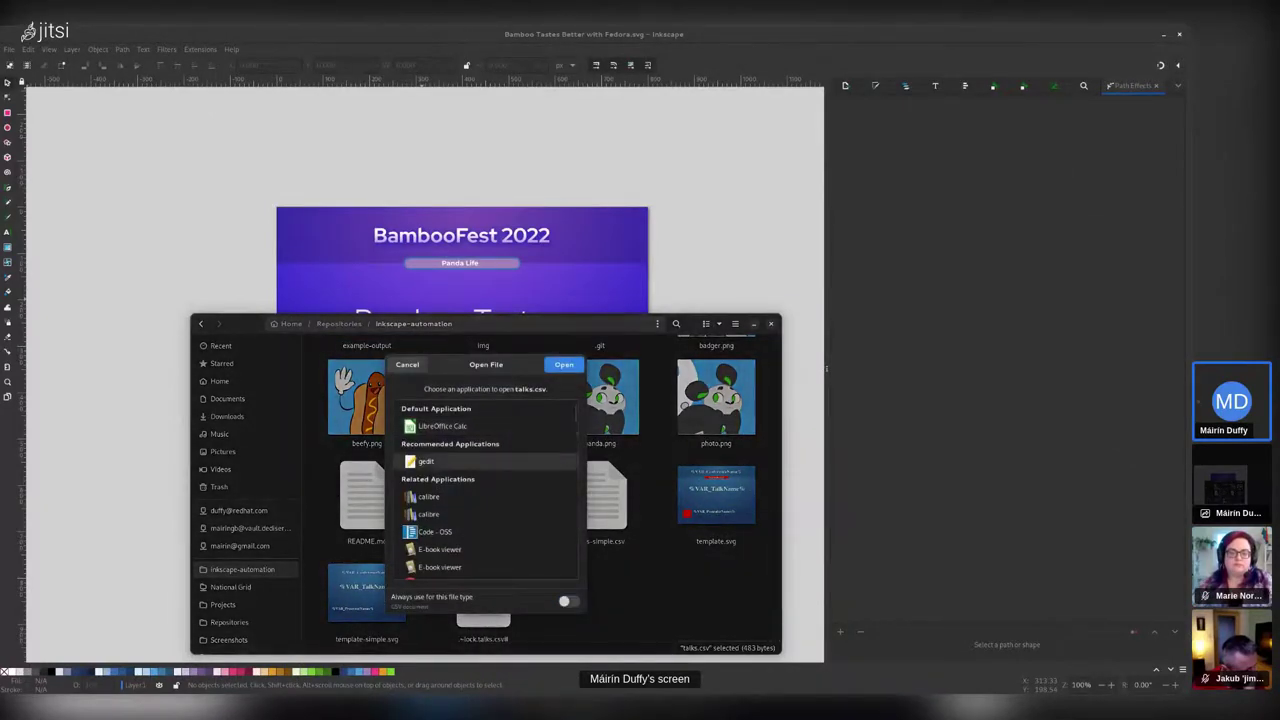
click(563, 364)
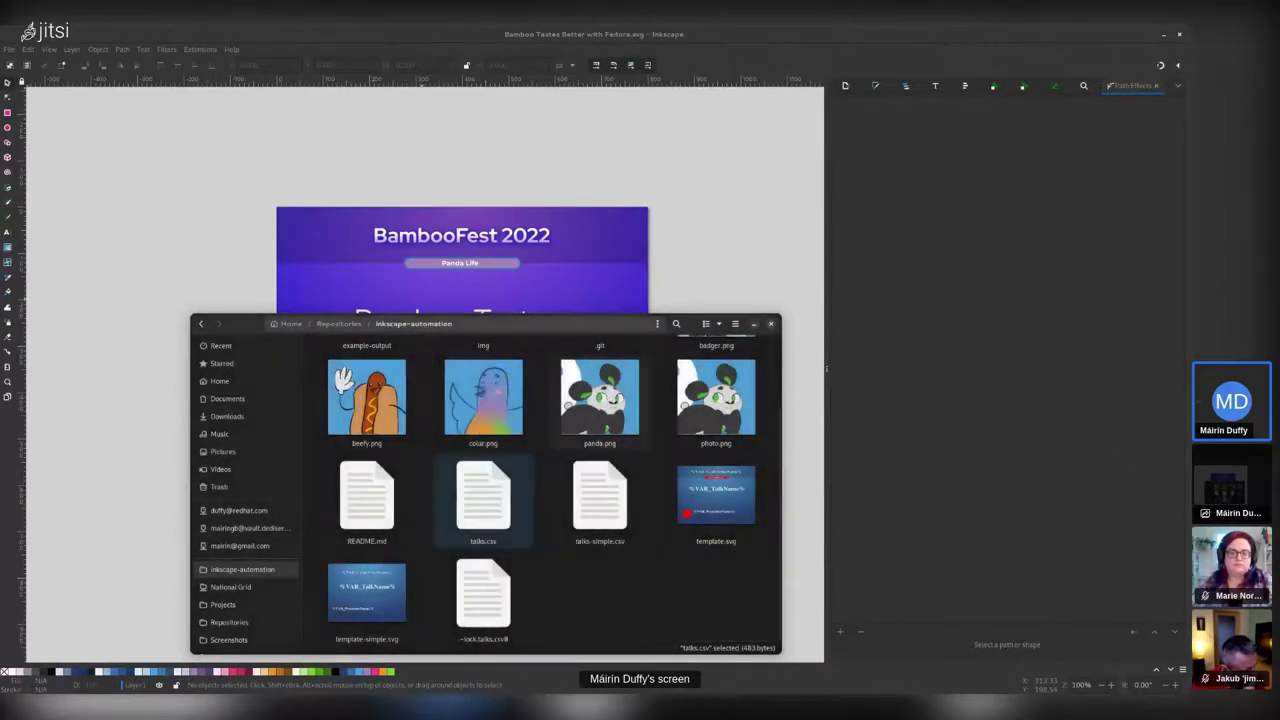
- Maximize the gedit window showing talks.csv and hide the folder window covering it
key(super)
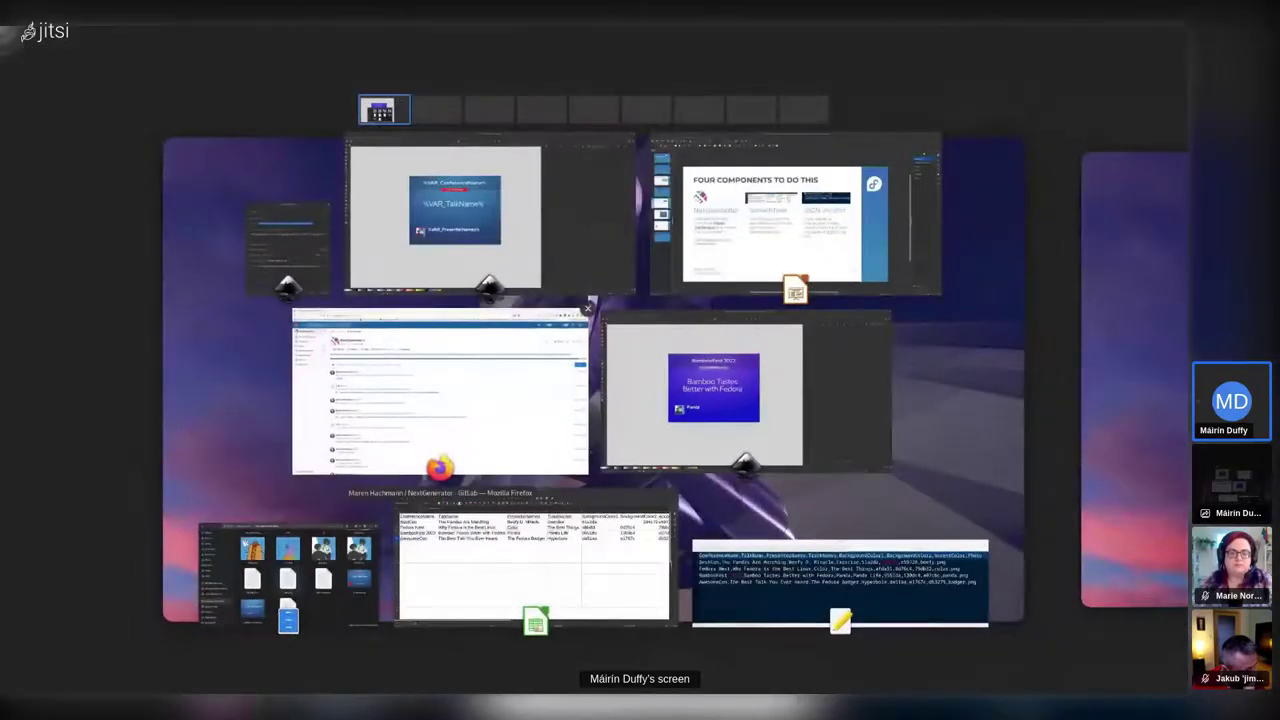
key(super)
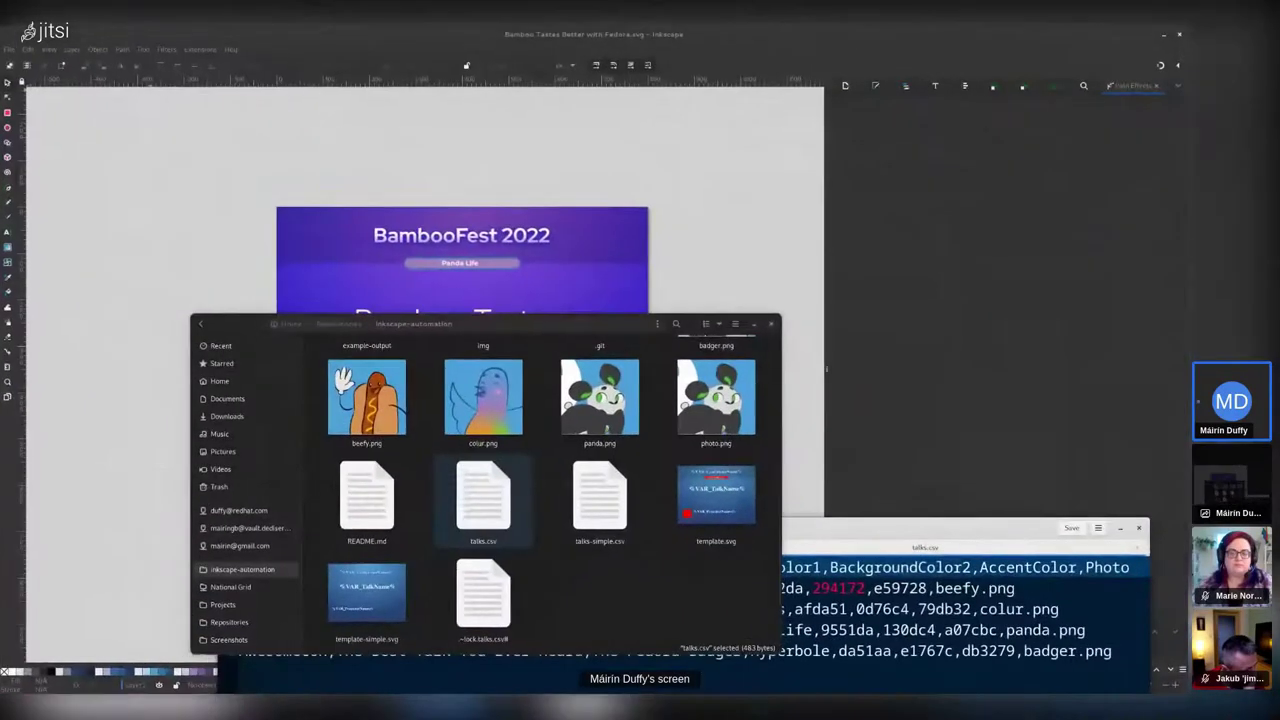
drag(920, 528, 792, 27)
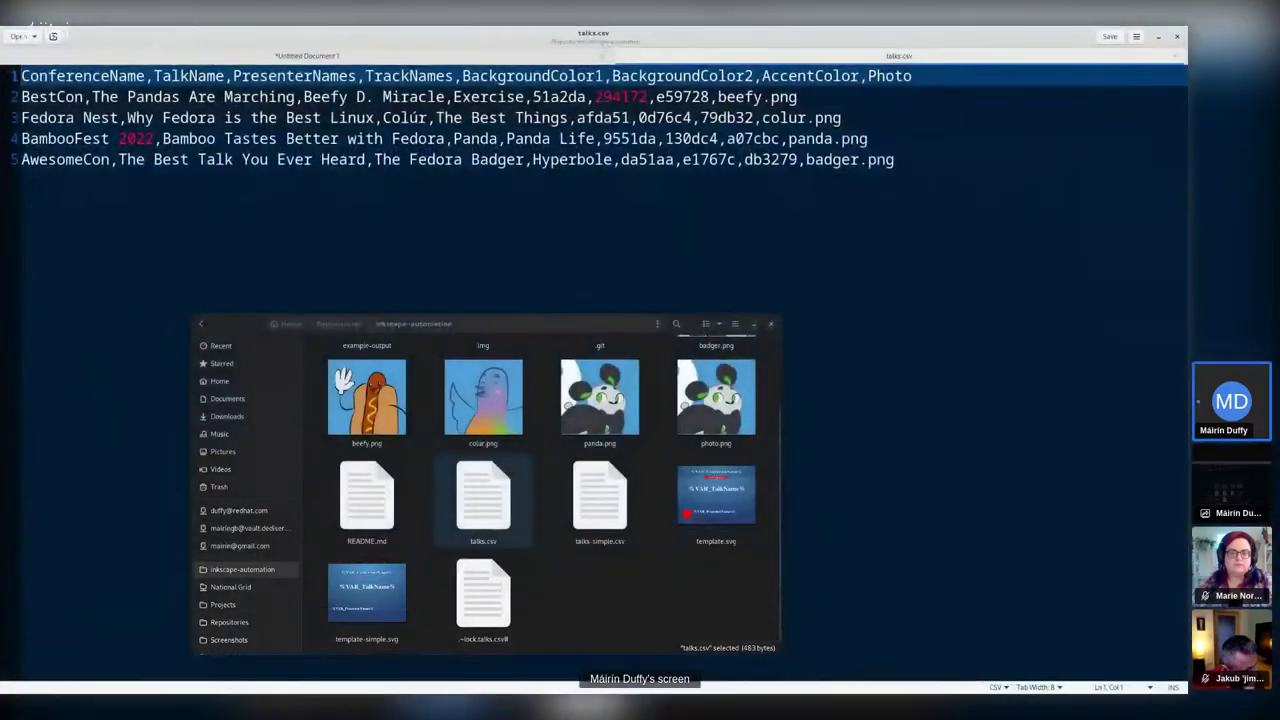
key(super+h)
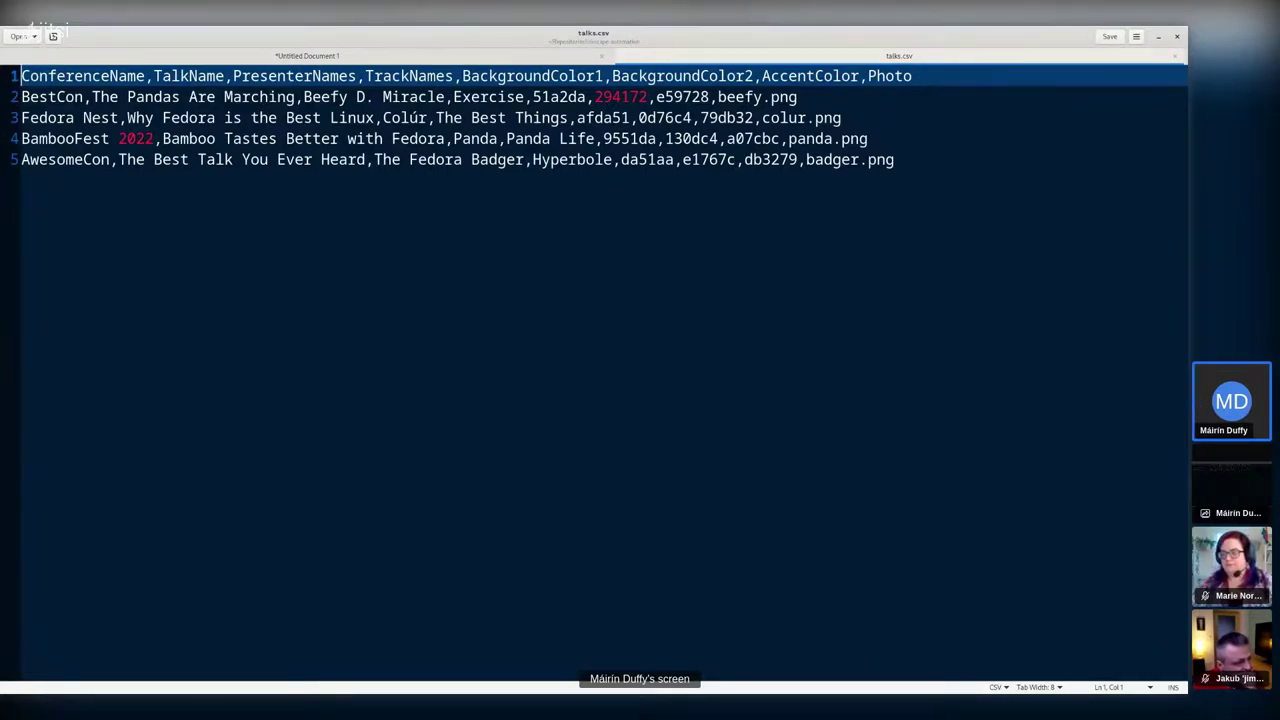
- Examine the header row of talks.csv and the values in each talk's row, including the color and photo columns
click(224, 159)
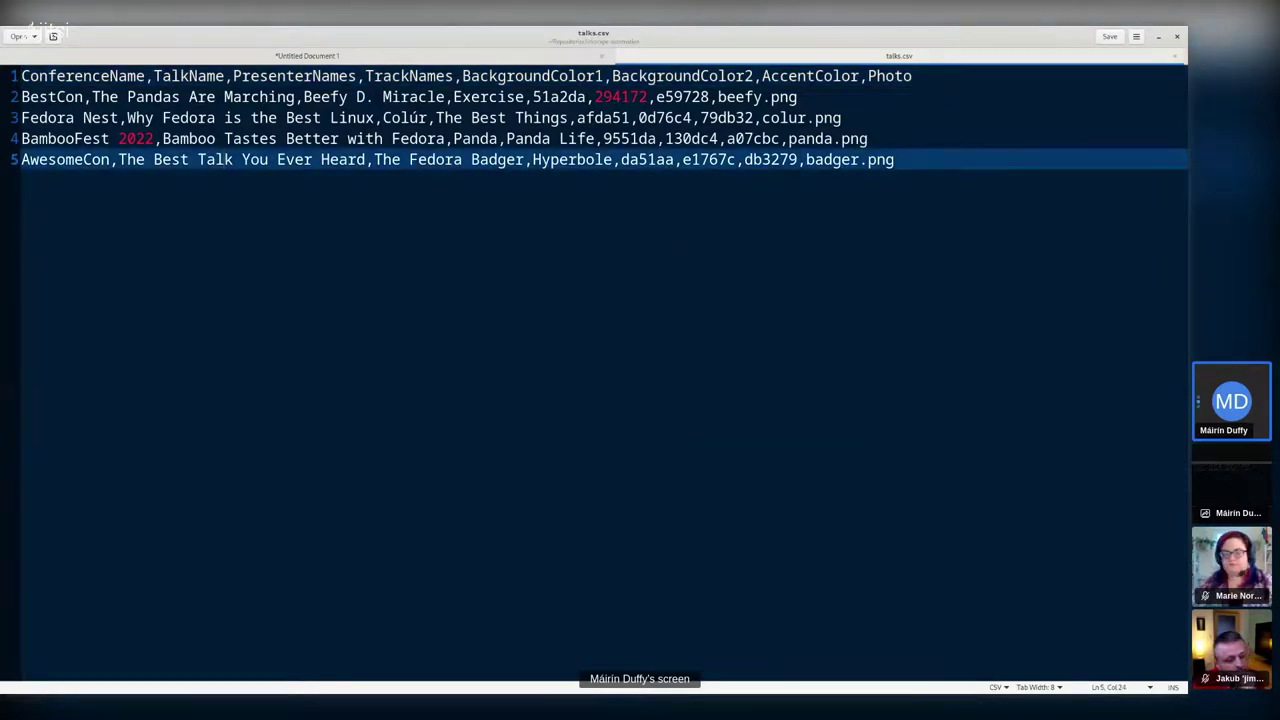
drag(56, 76, 56, 97)
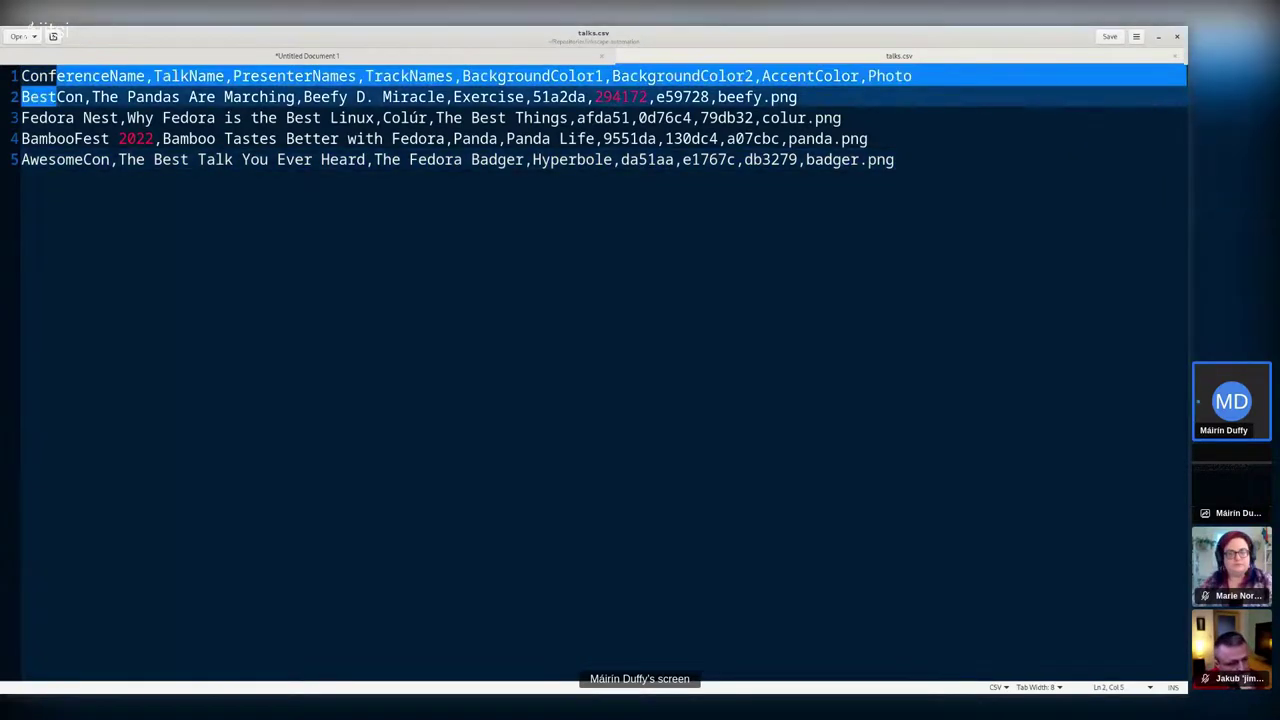
key(Right)
key(Down)
key(Down)
key(Down)
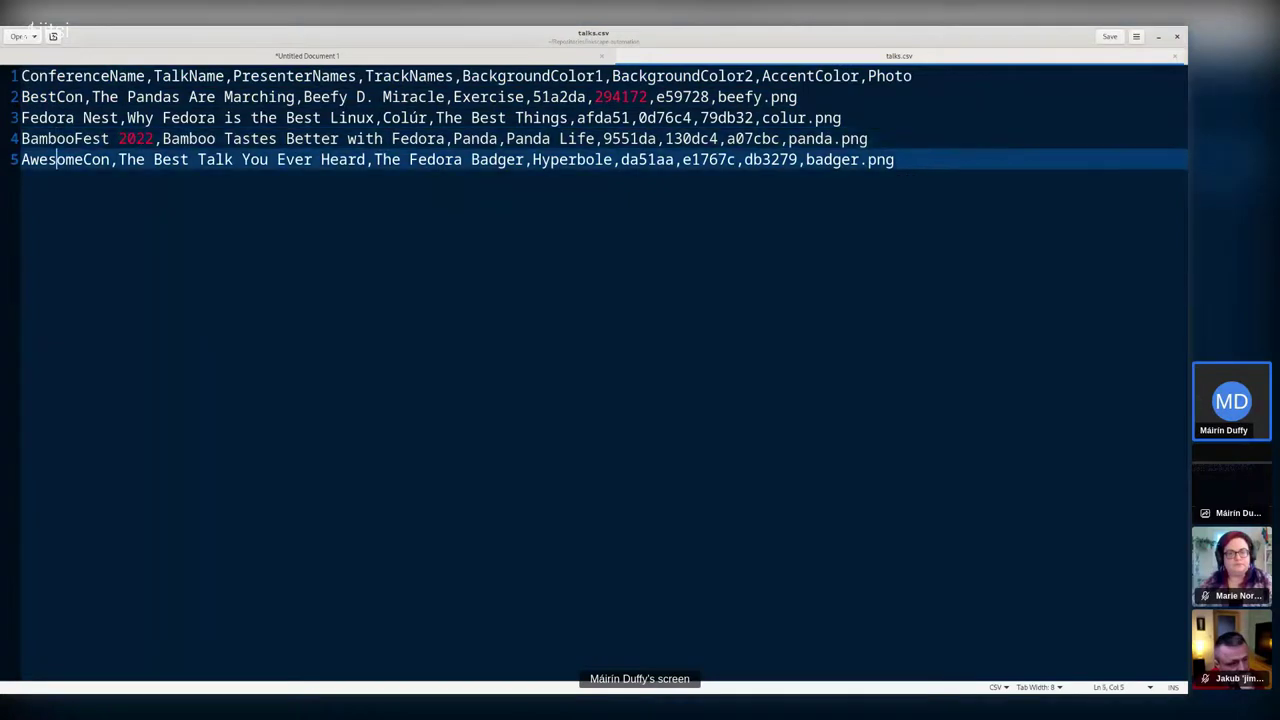
drag(21, 76, 912, 76)
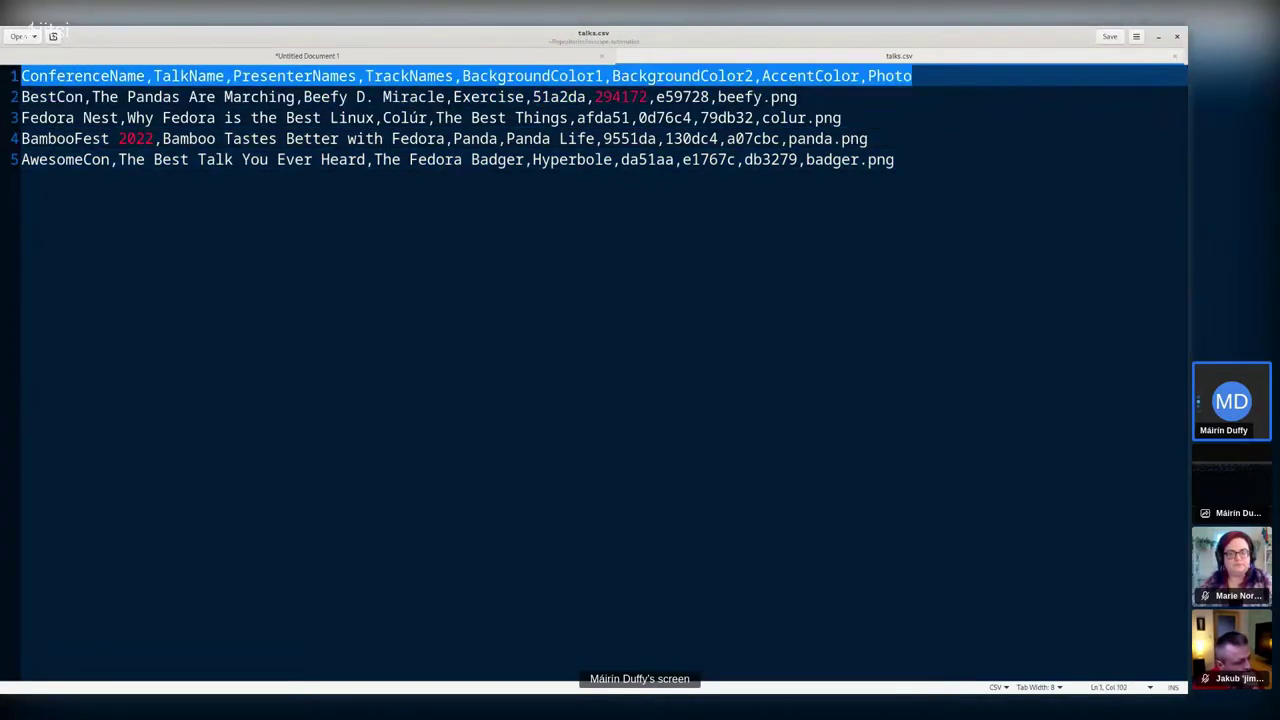
click(700, 97)
click(708, 118)
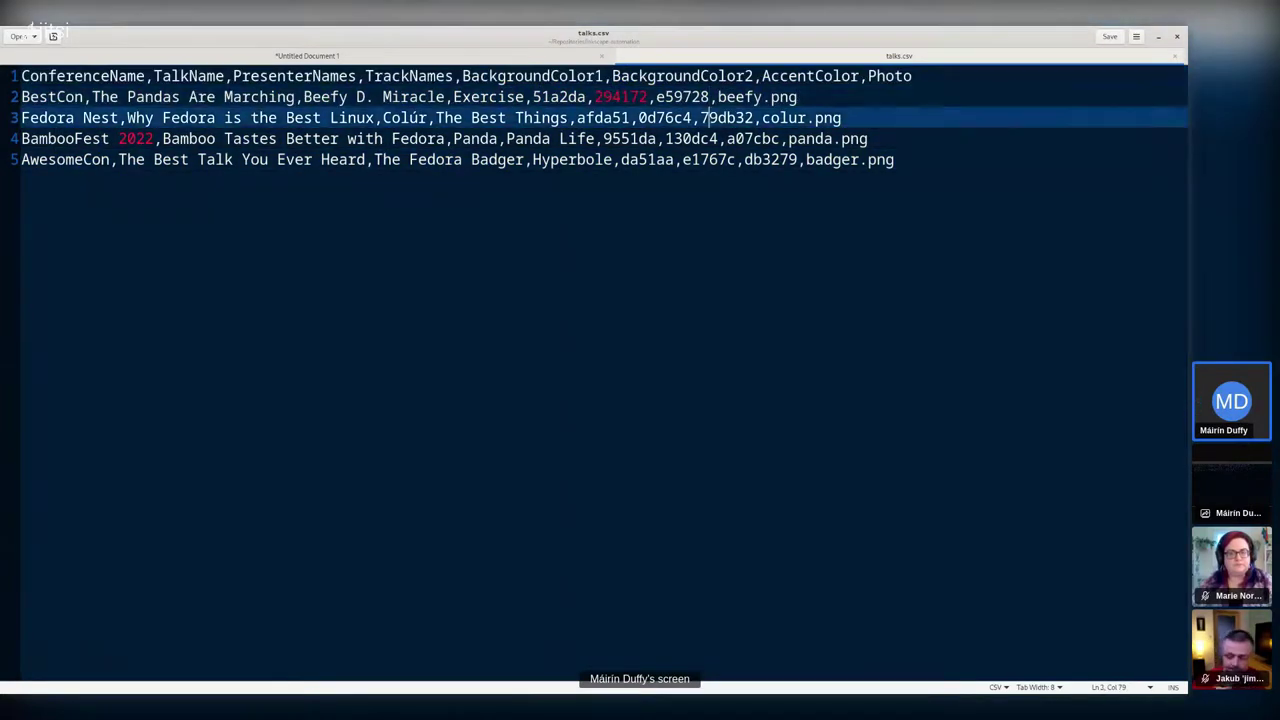
click(718, 139)
click(727, 159)
click(894, 159)
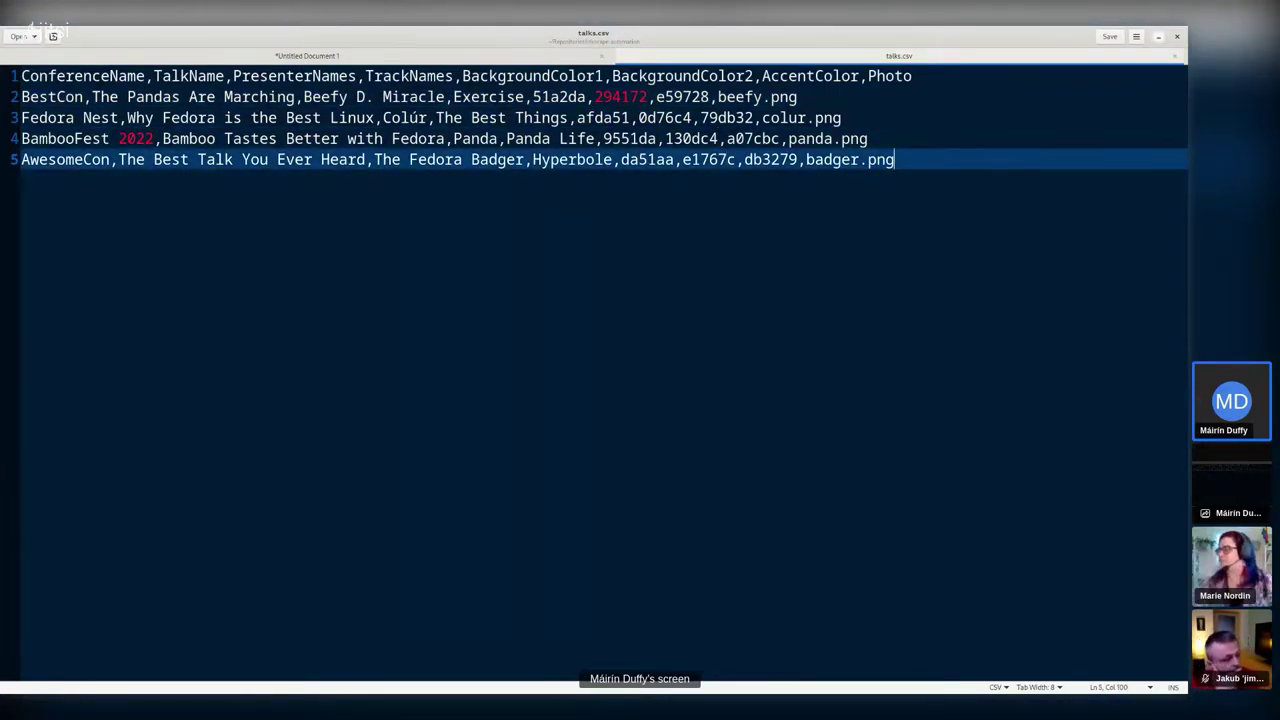
- Return to the generated Bamboo Tastes Better with Fedora.svg in Inkscape and dismiss the NextGenerator dialog
key(alt+Tab)
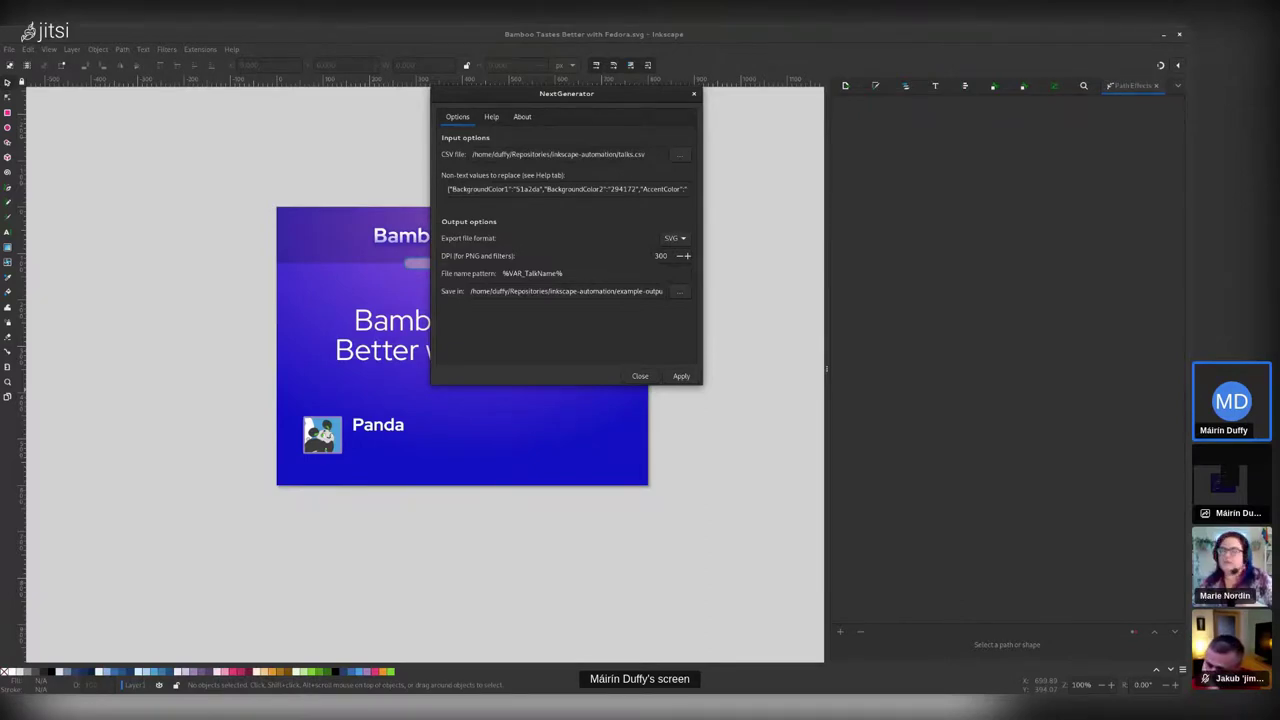
key(Escape)
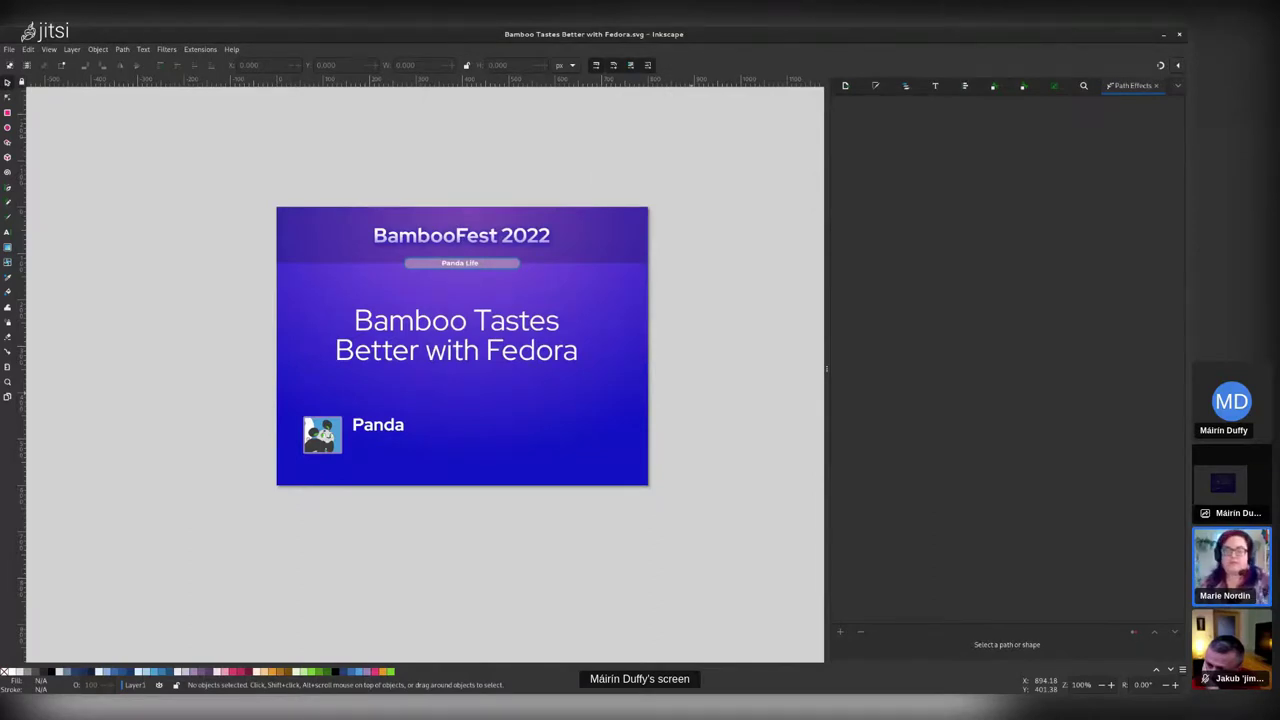
- Move the slide's background and header rectangles off the page to show they are editable, and undo the moves
click(621, 310)
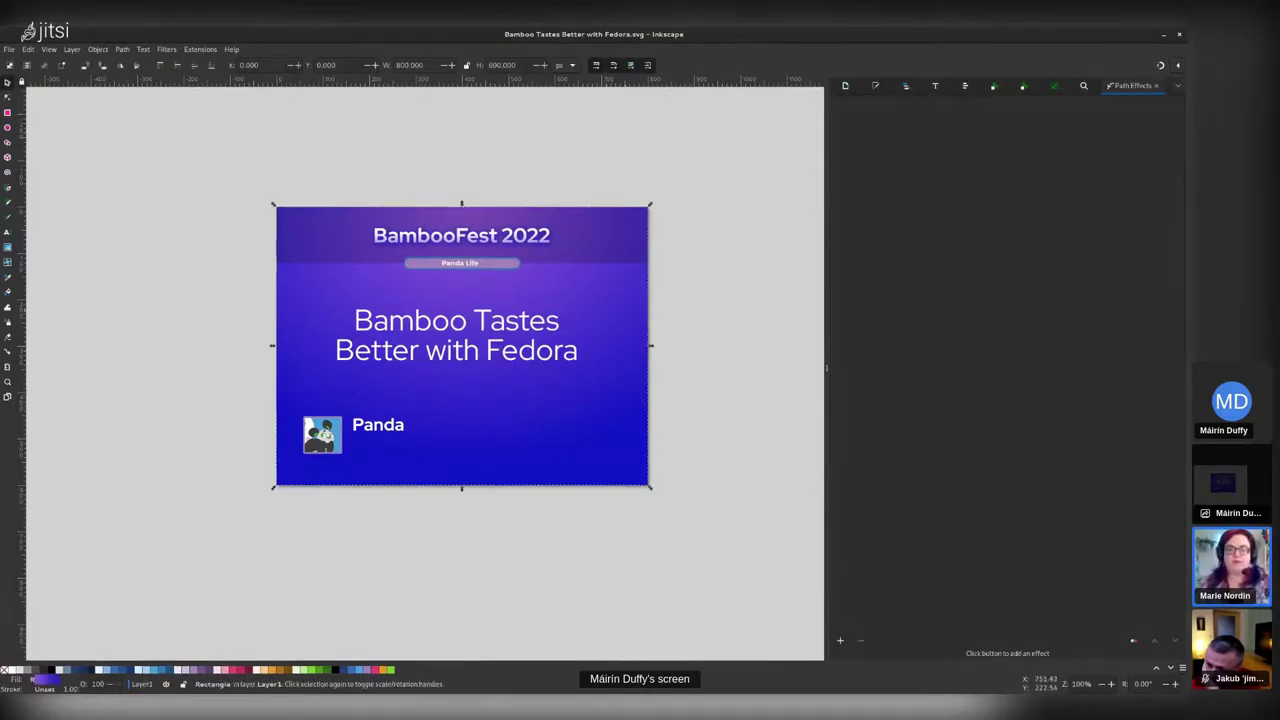
drag(621, 310, 496, 310)
key(ctrl+z)
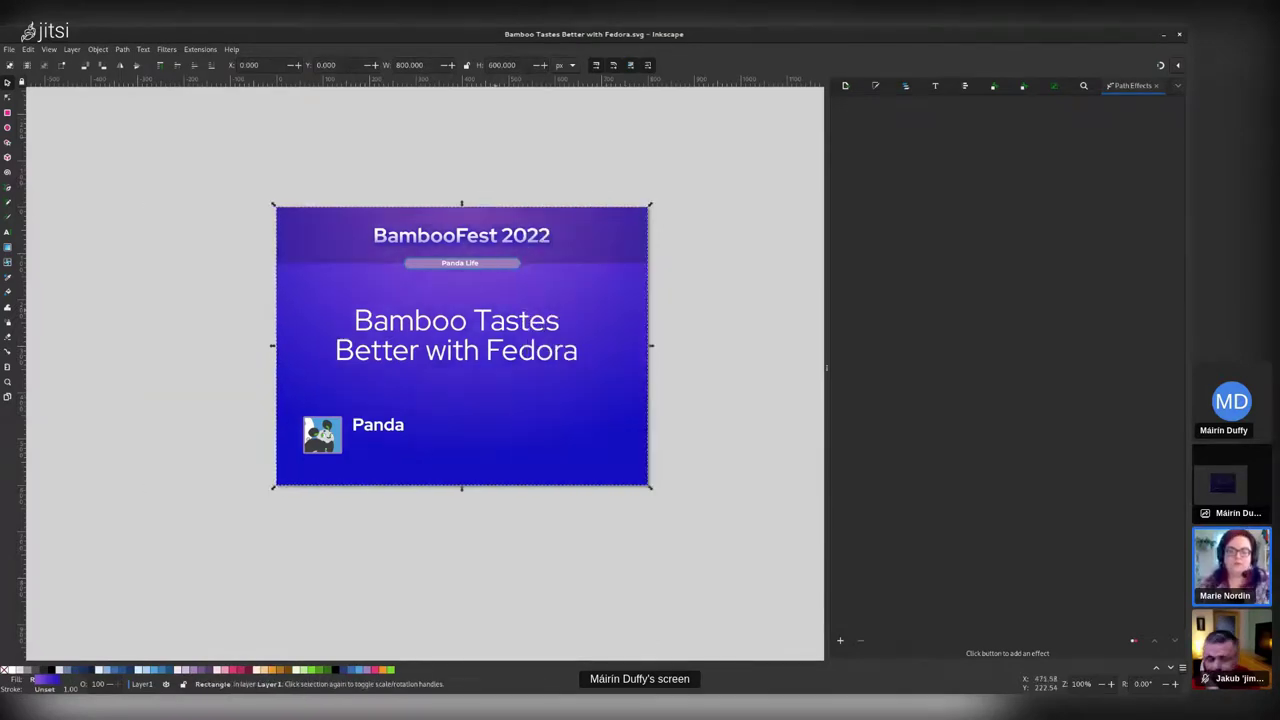
key(Escape)
click(633, 250)
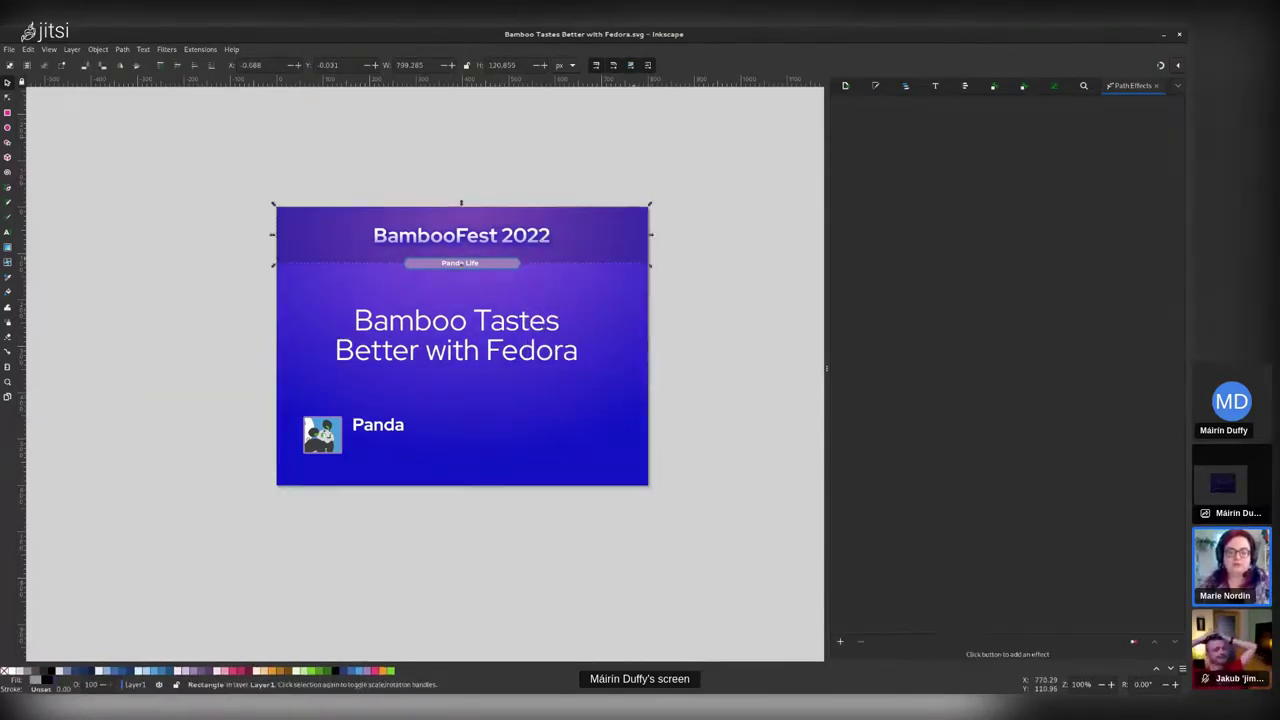
shift+click(631, 286)
drag(631, 286, 492, 627)
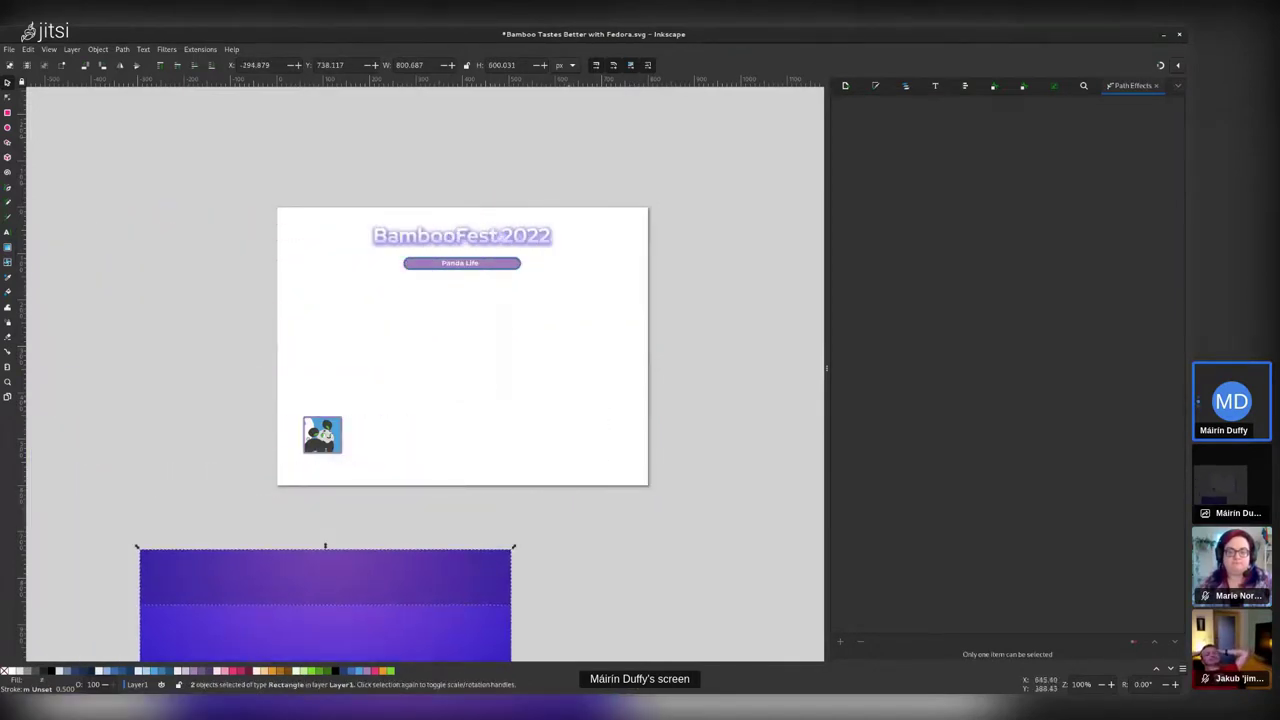
key(ctrl)
key(ctrl+z)
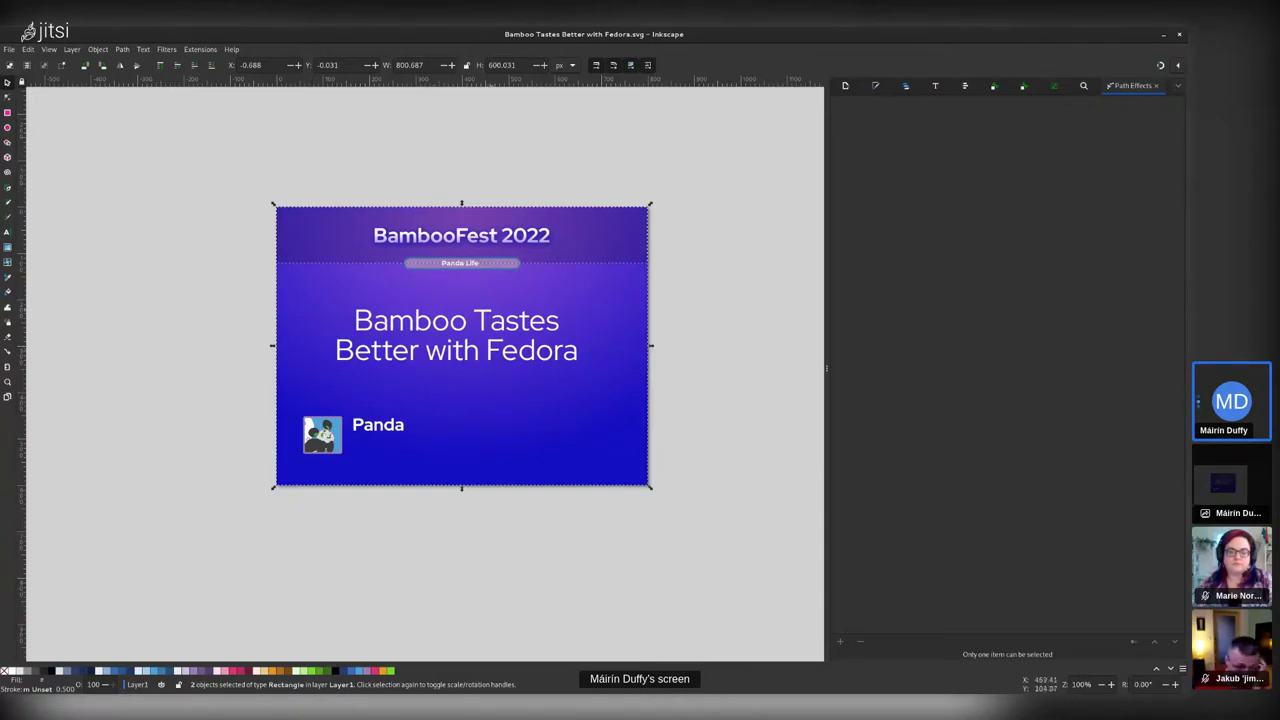
- Draw a rectangle about 377 by 307 px overlapping the slide's upper-right corner and switch back to the Selector tool
click(500, 321)
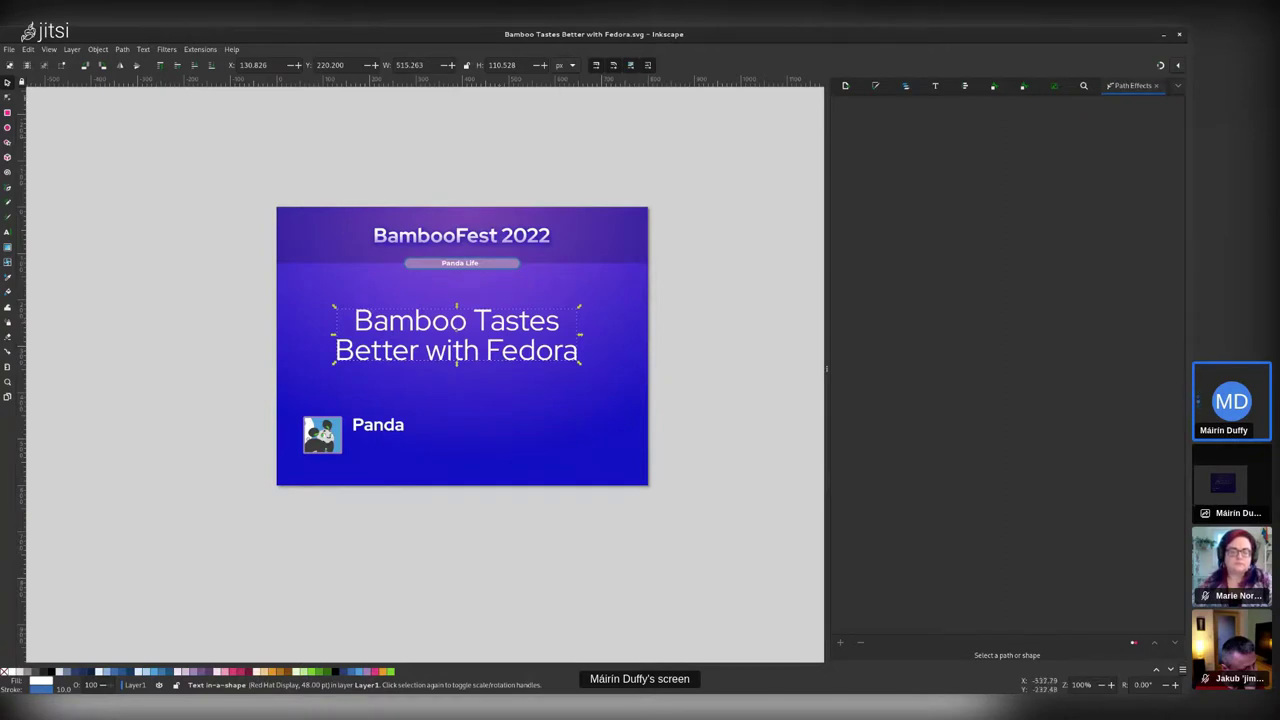
key(r)
drag(514, 163, 689, 305)
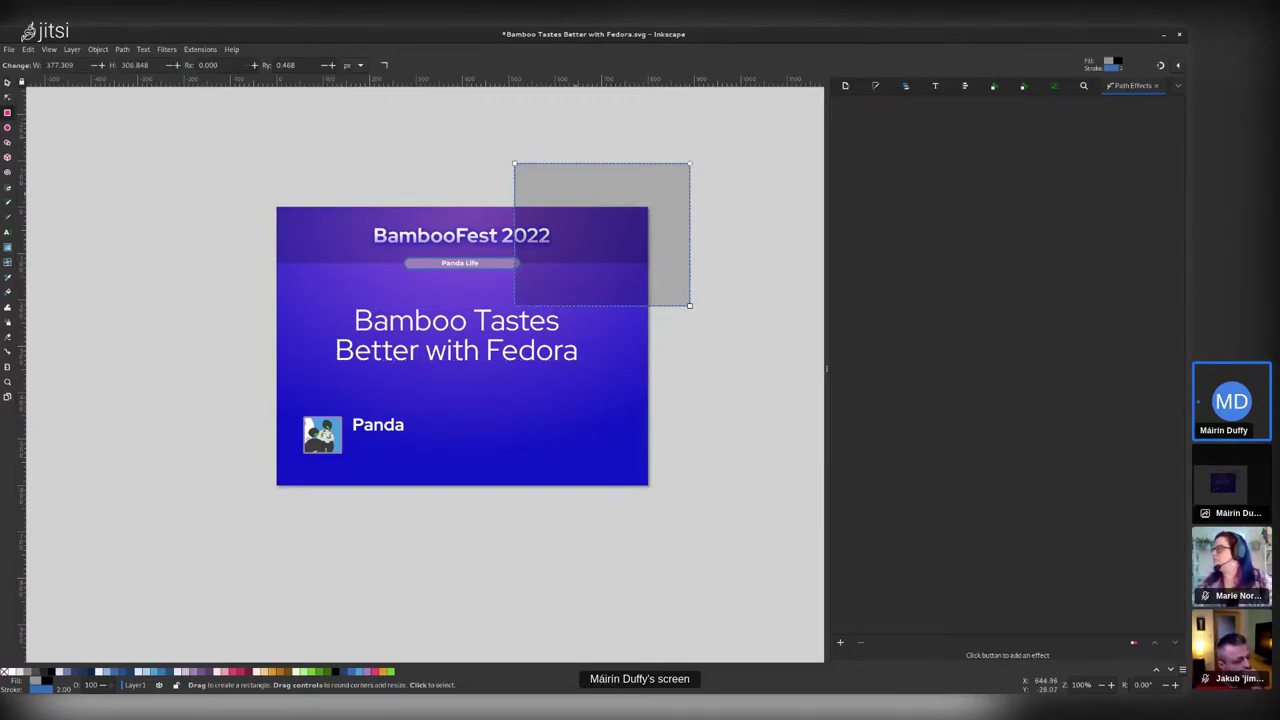
key(s)
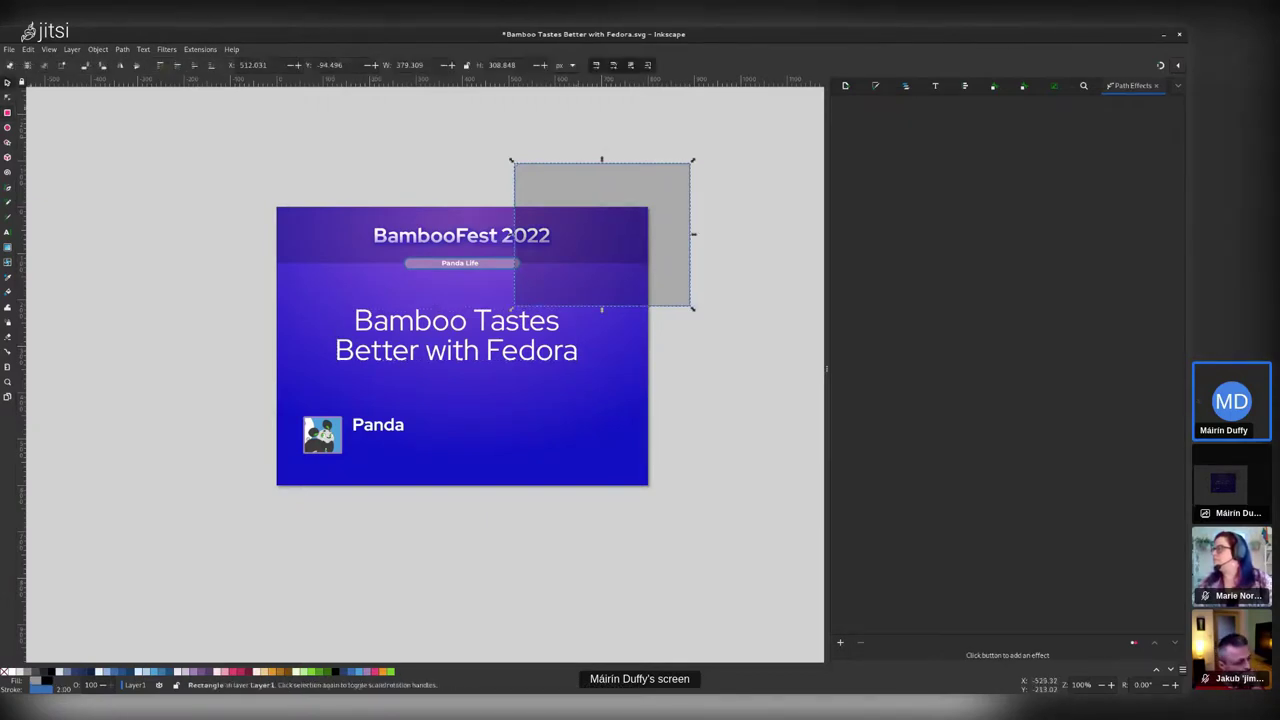
- Try to change the new rectangle's ID to exportarea1 in its object properties, and reselect the rectangle to check it
right_click(588, 184)
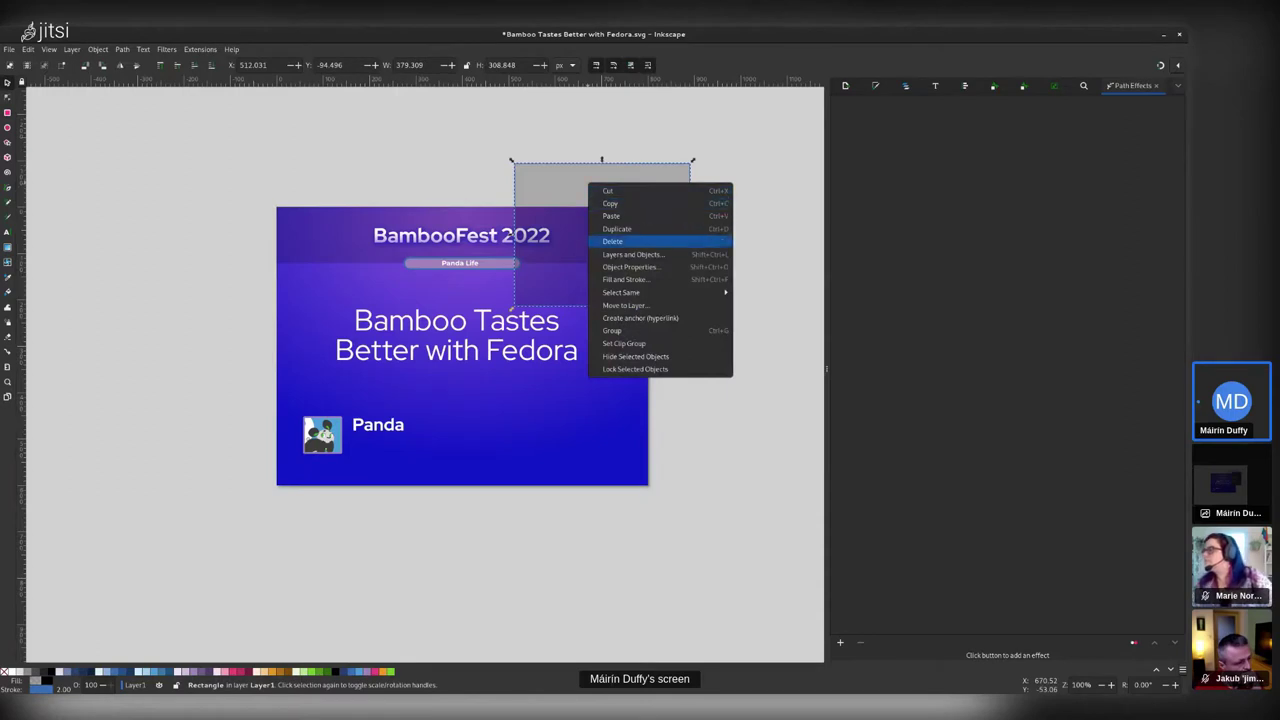
click(630, 267)
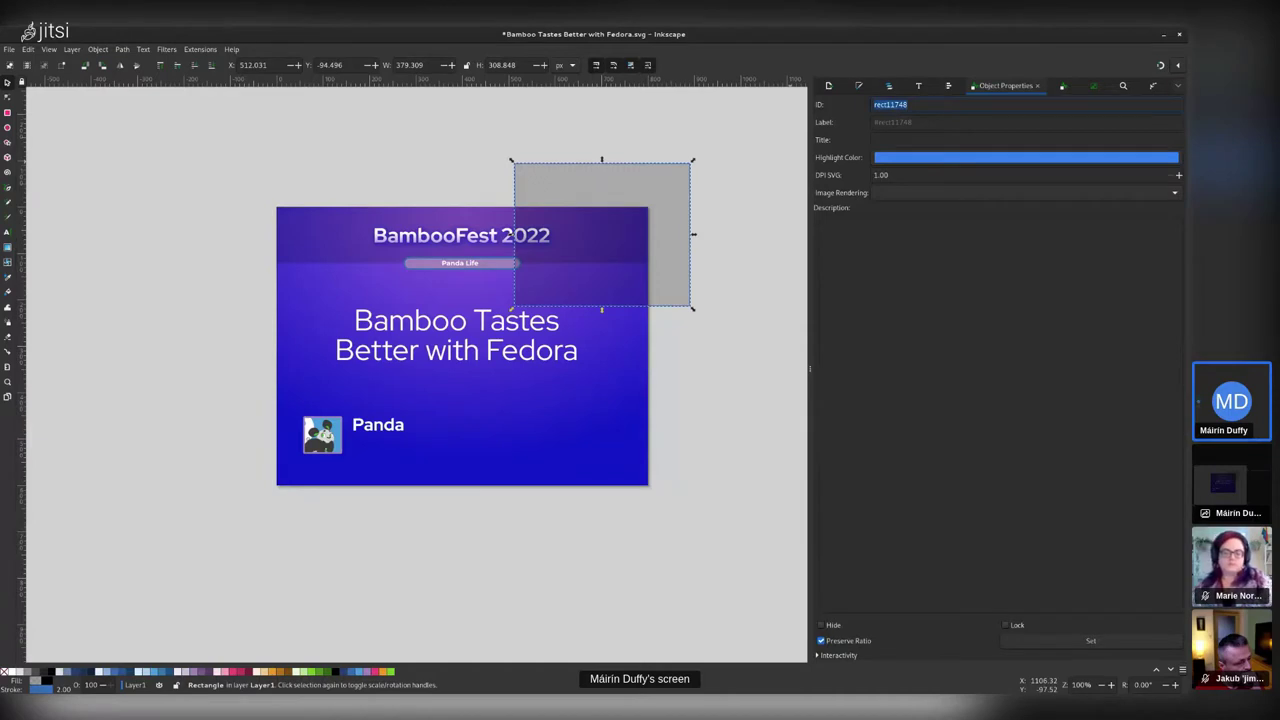
text(exportarea1)
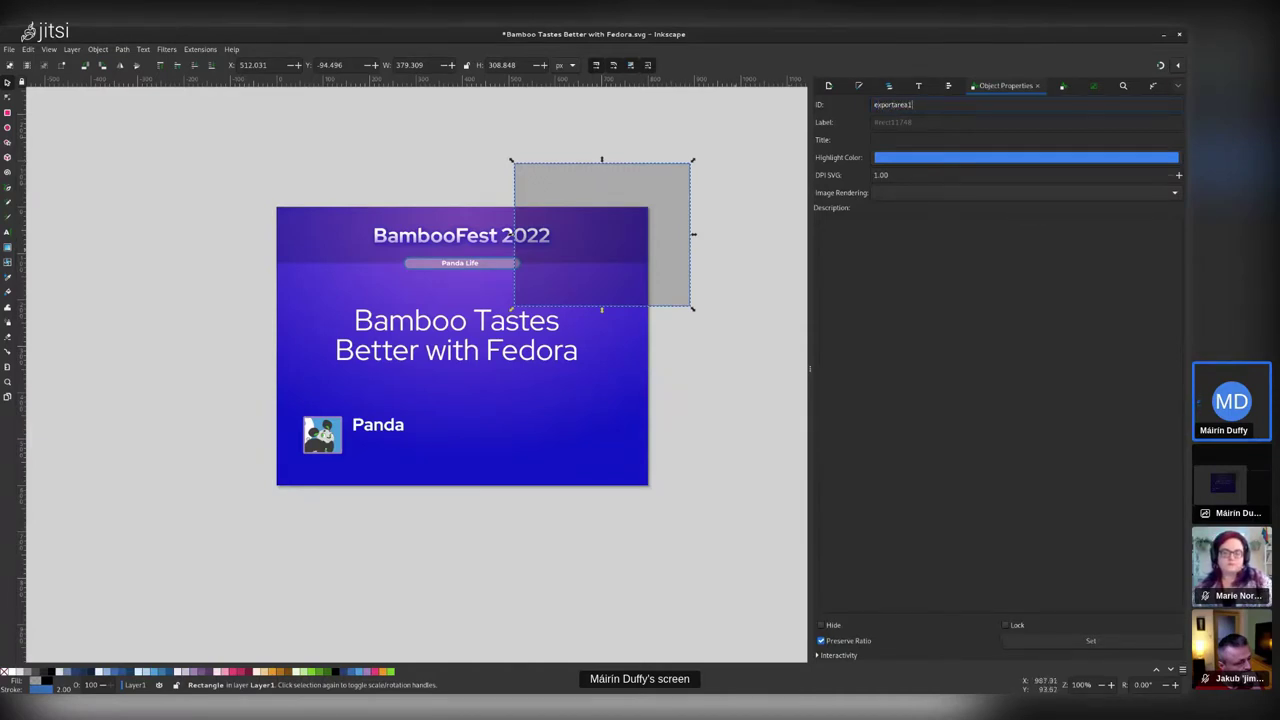
click(742, 177)
click(670, 197)
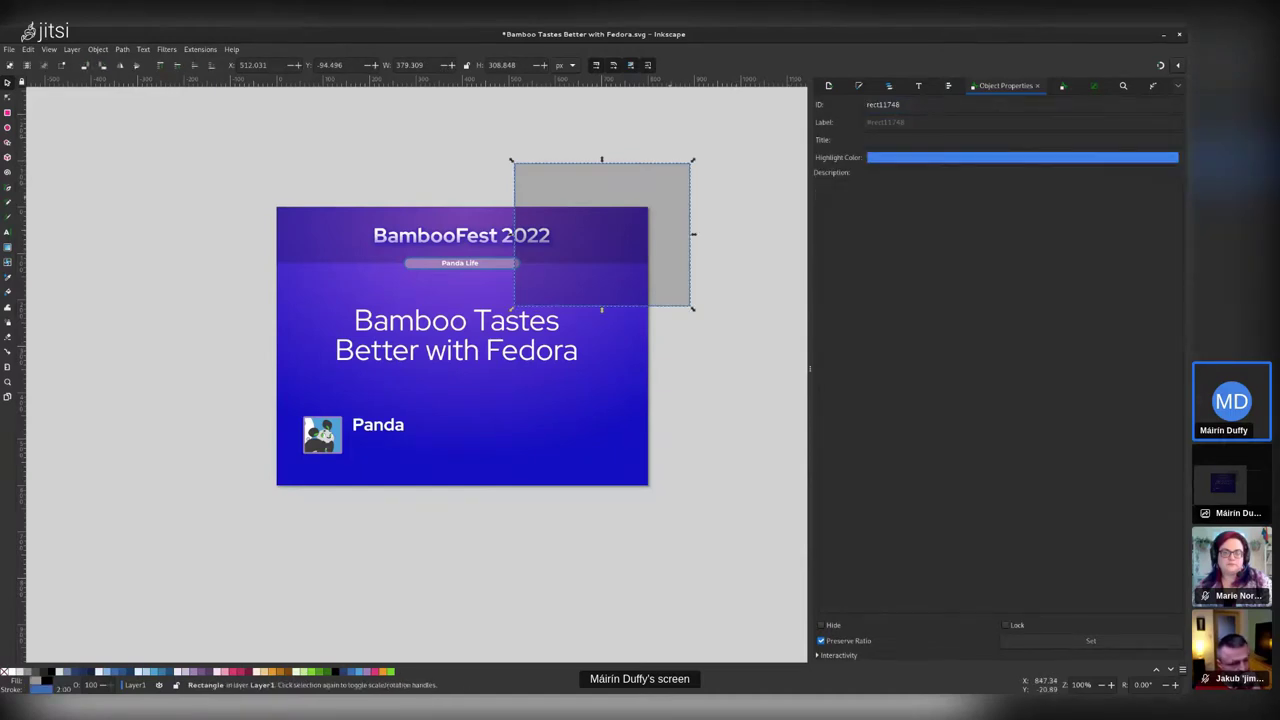
- Delete the test rectangle overlapping the slide's upper-right corner
key(Delete)
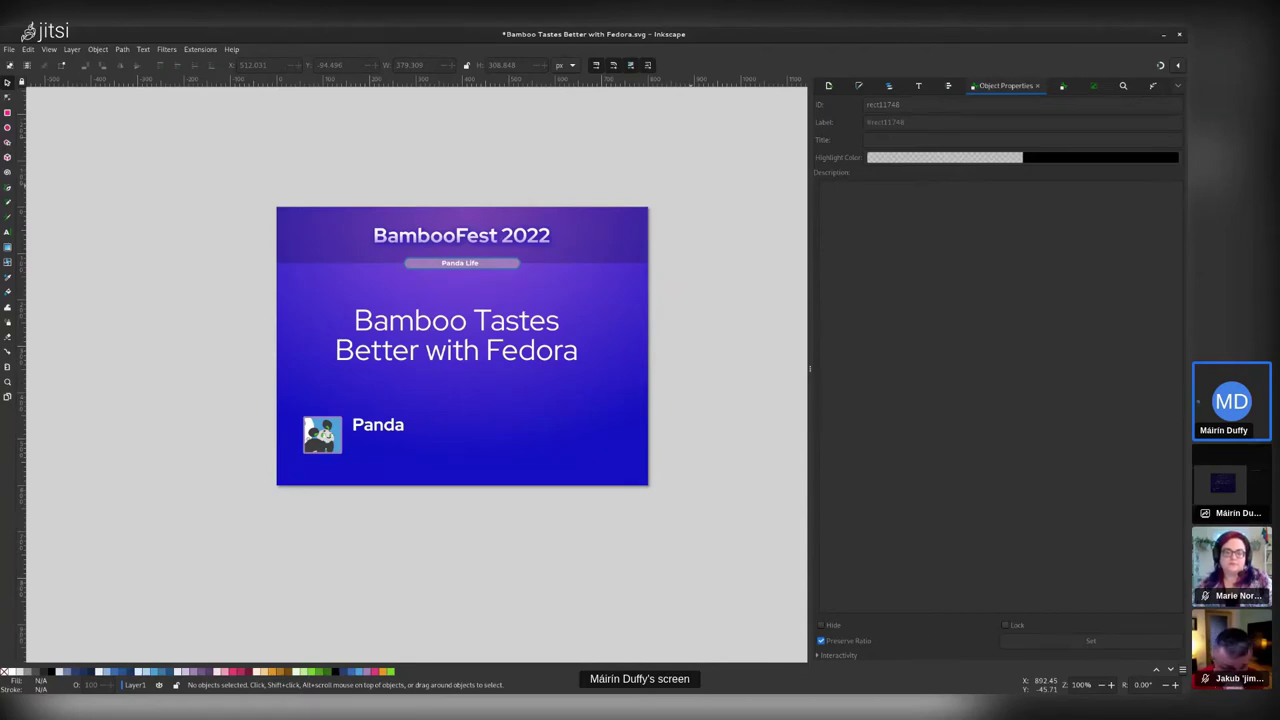
- Switch to the file manager's inkscape-automation window and open the example-output folder
mouse_move(3, 29)
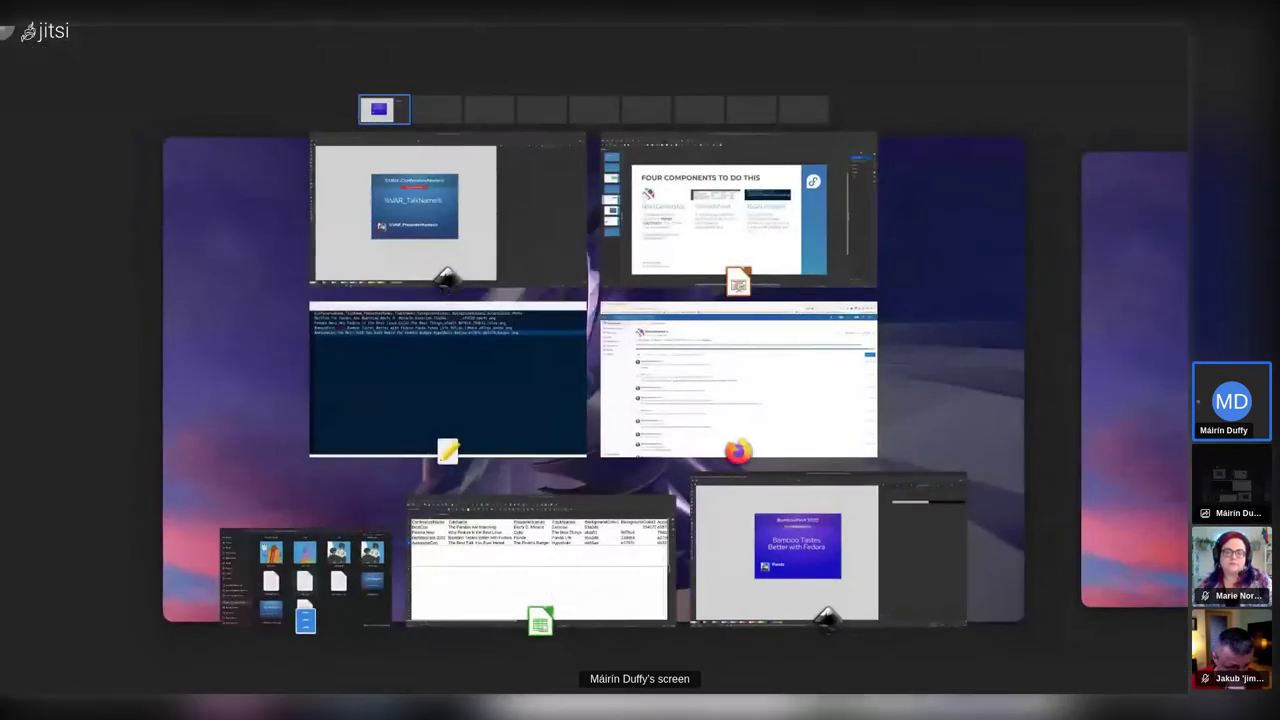
click(308, 574)
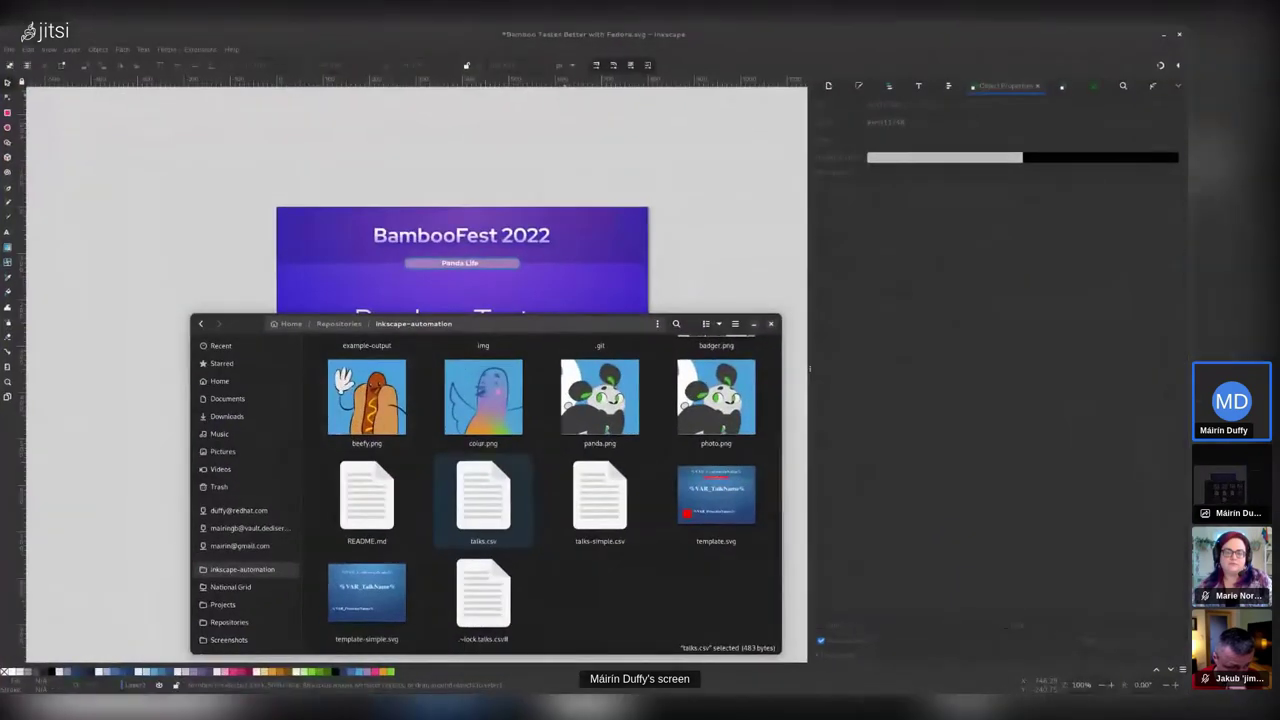
scroll(485, 500, up, 2)
double_click(366, 390)
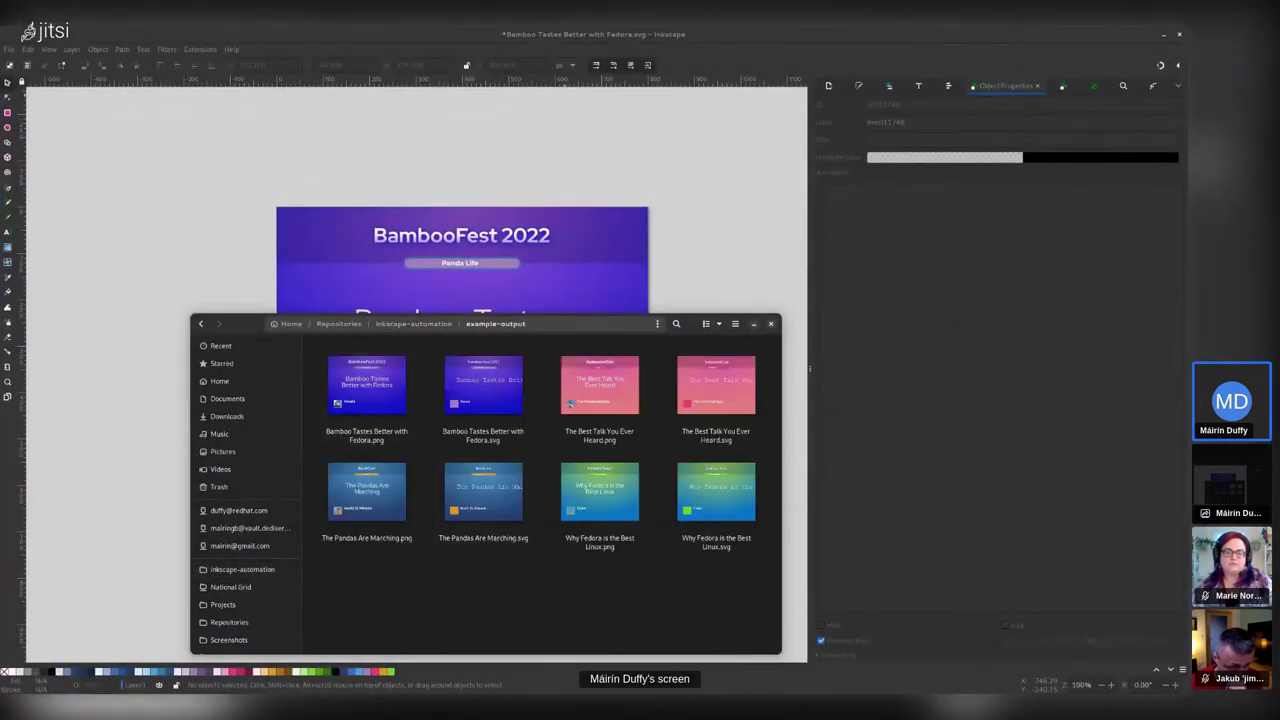
- View the exported slide Why Fedora is the Best Linux.png and move the file manager window clear of it
double_click(599, 500)
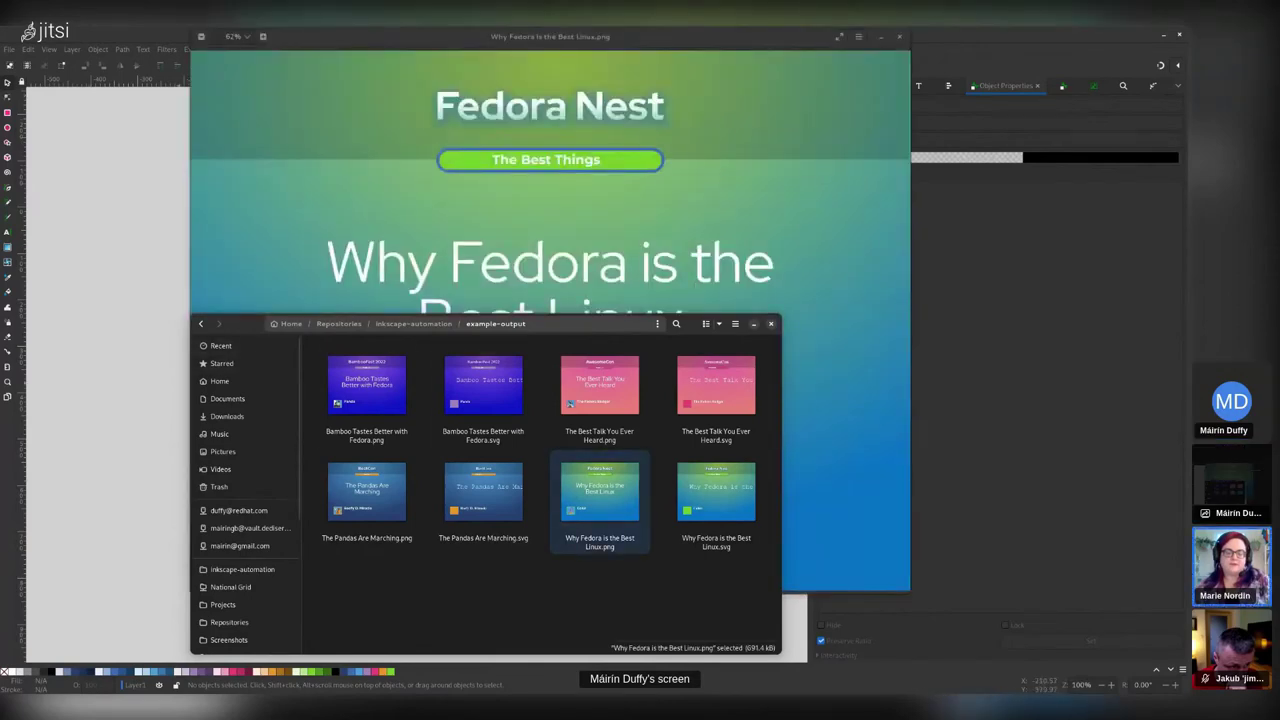
drag(590, 323, 440, 553)
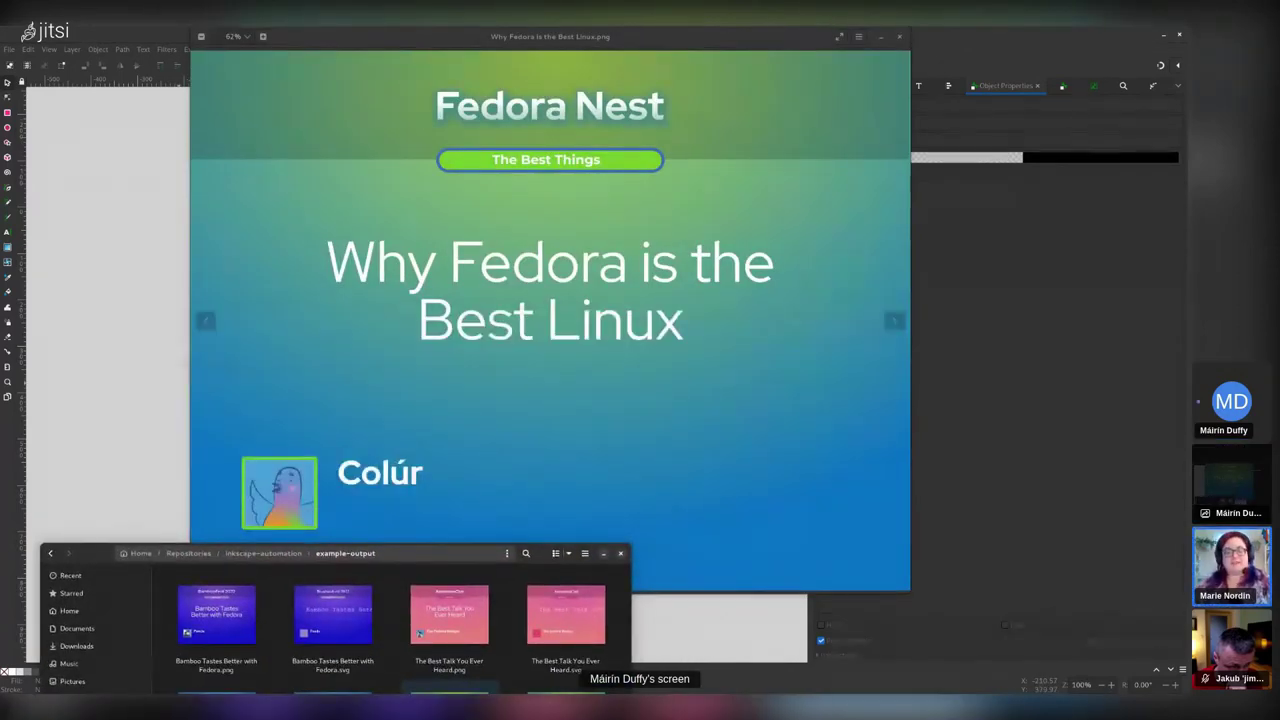
key(super)
key(super)
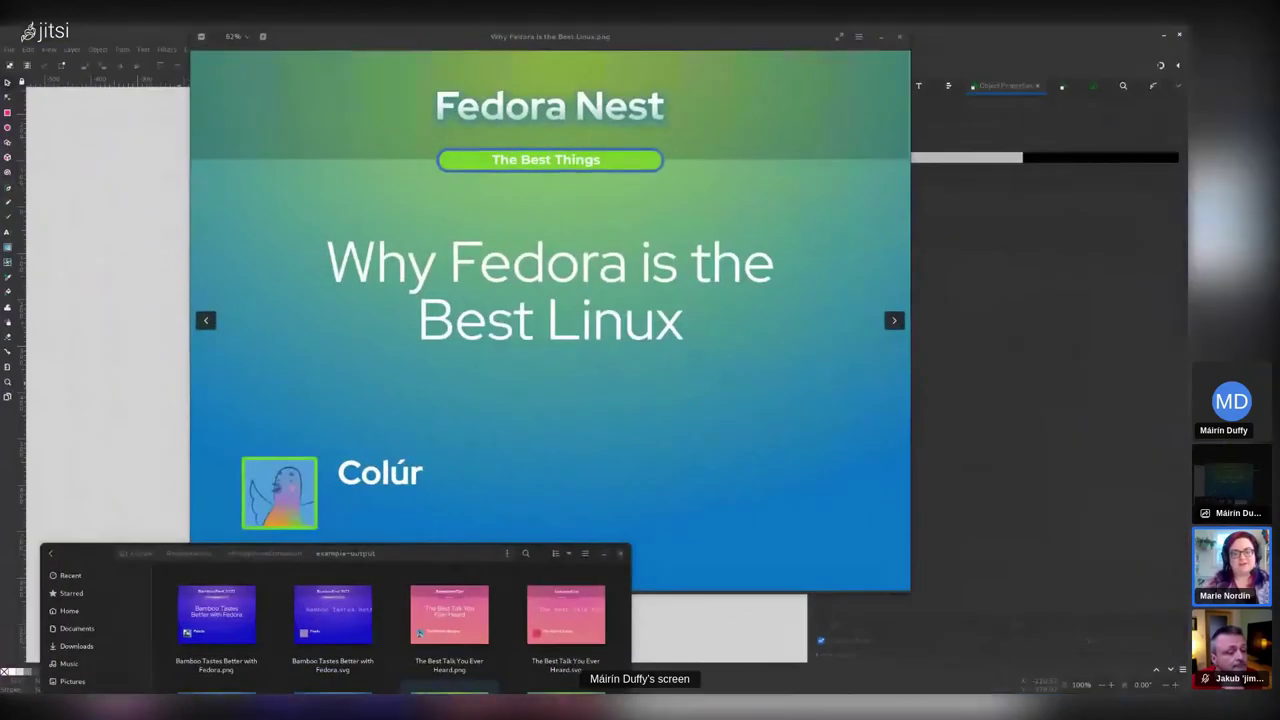